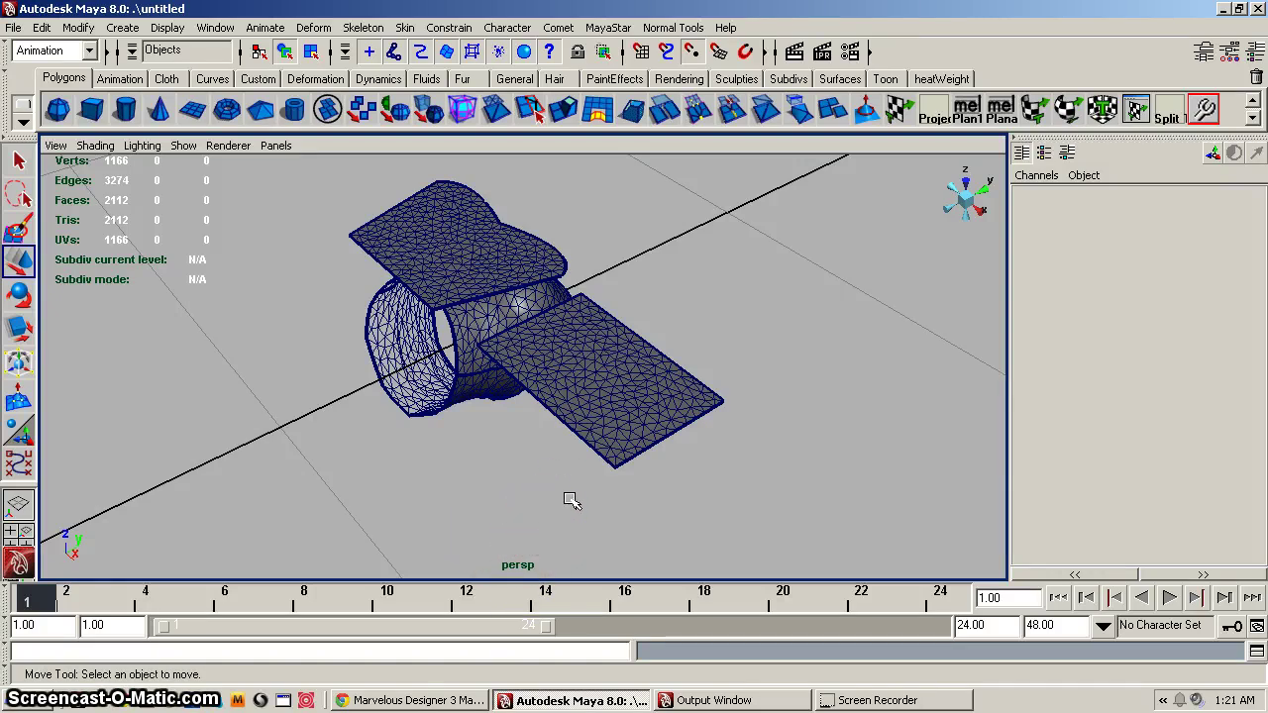
Look at the Marvelous Designer 3 manual's OBJ export and vertex selection sections in Chrome and return to Maya.
left_click(446, 700)
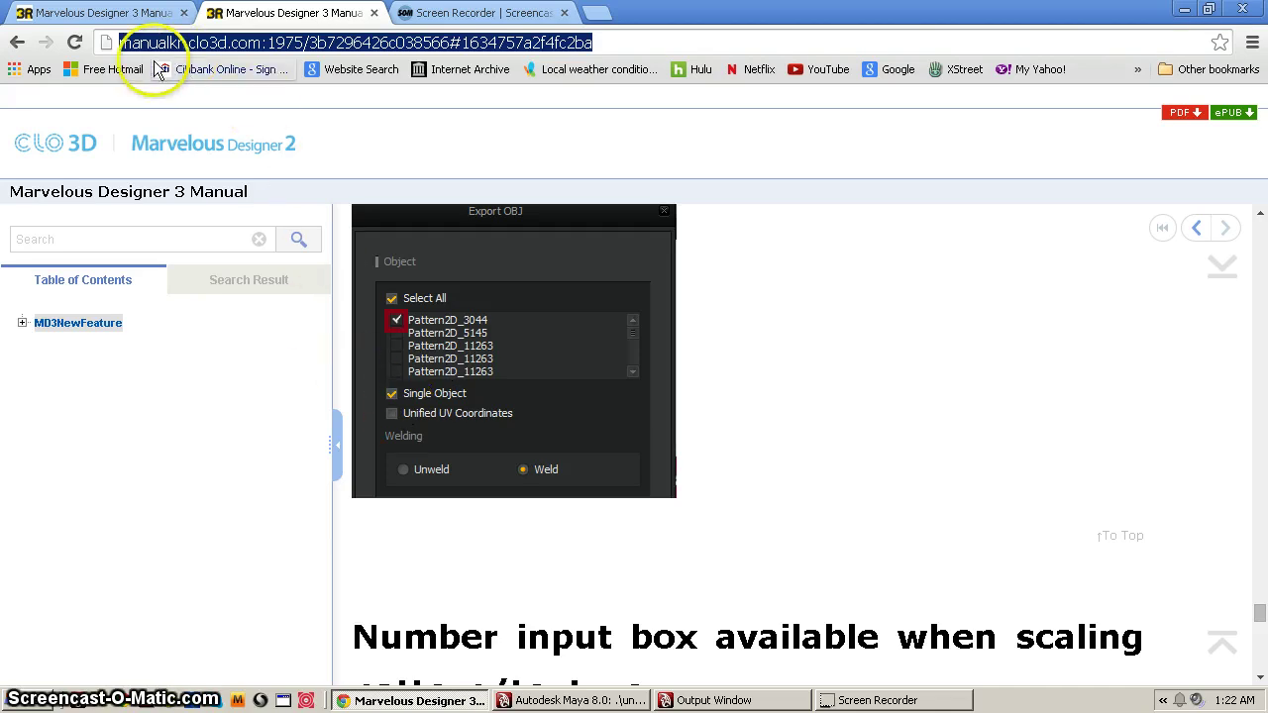
left_click(138, 13)
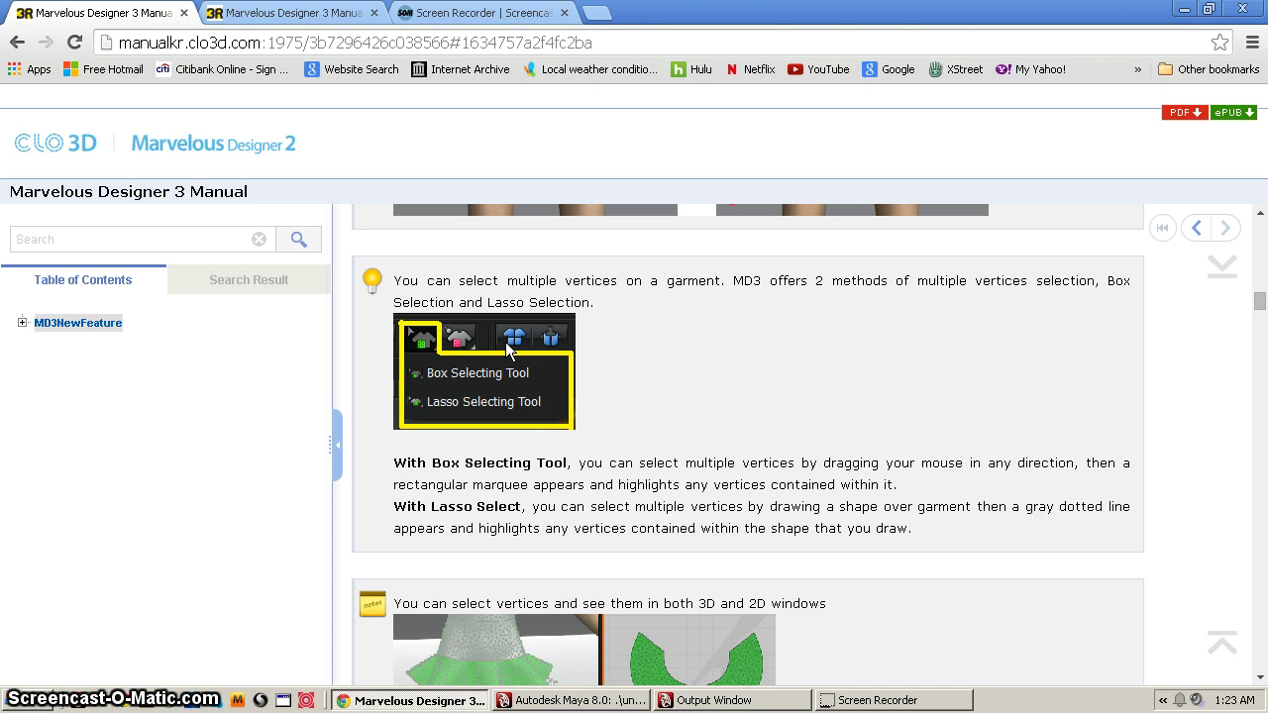
left_click(301, 424)
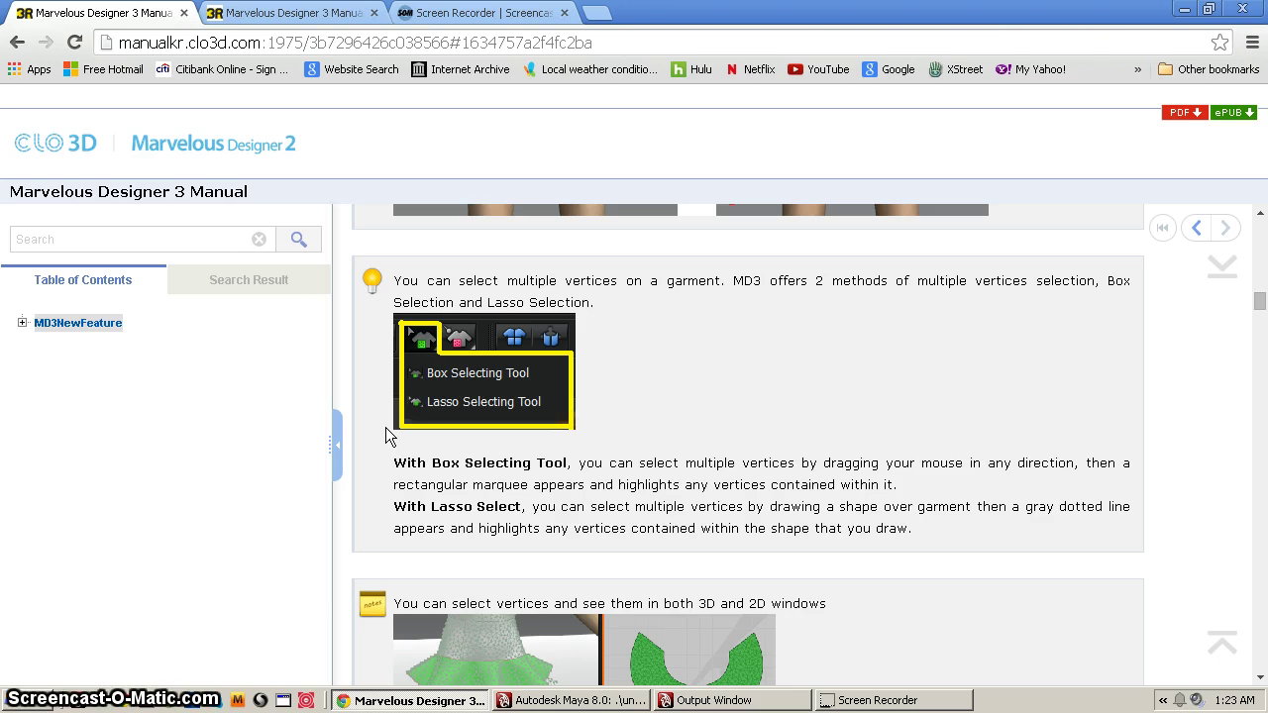
left_click(251, 287)
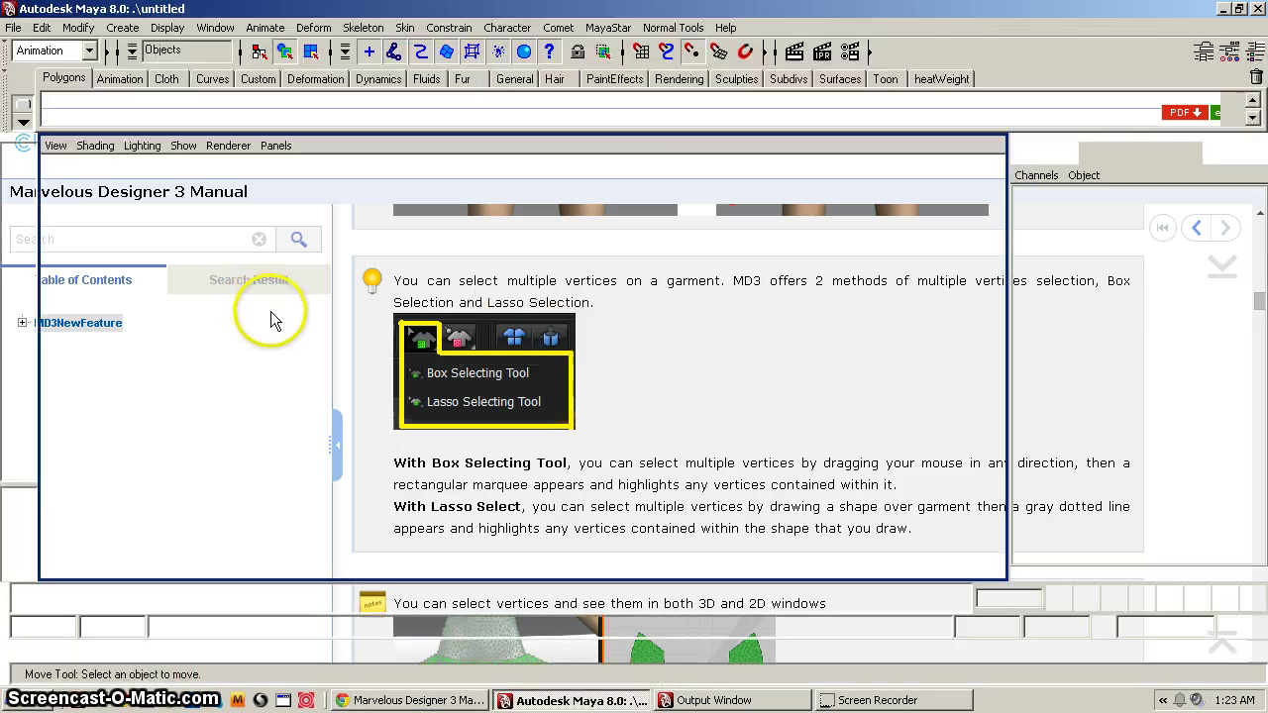
left_click(361, 367)
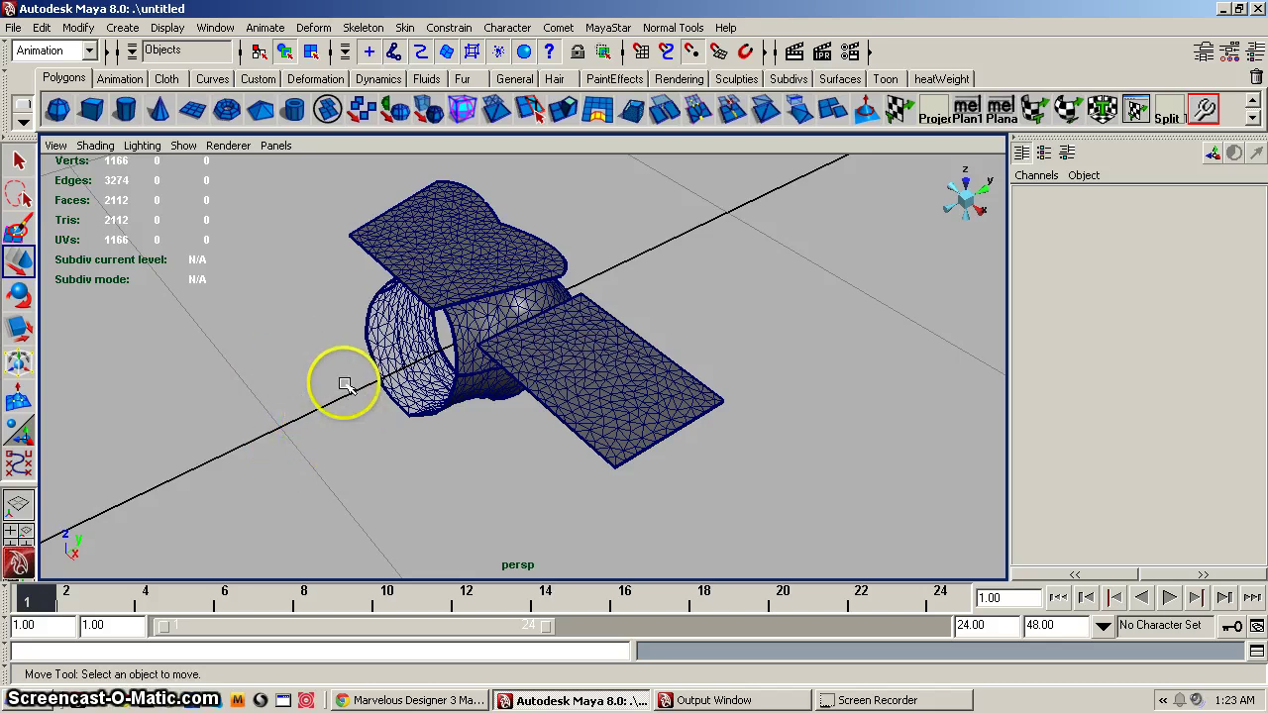
Select all flat and 3D garment pattern pieces and set their X, Y and Z scale to 10.
right_click_drag(382, 410, 285, 416, "alt")
left_click_drag(285, 416, 377, 402, "alt")
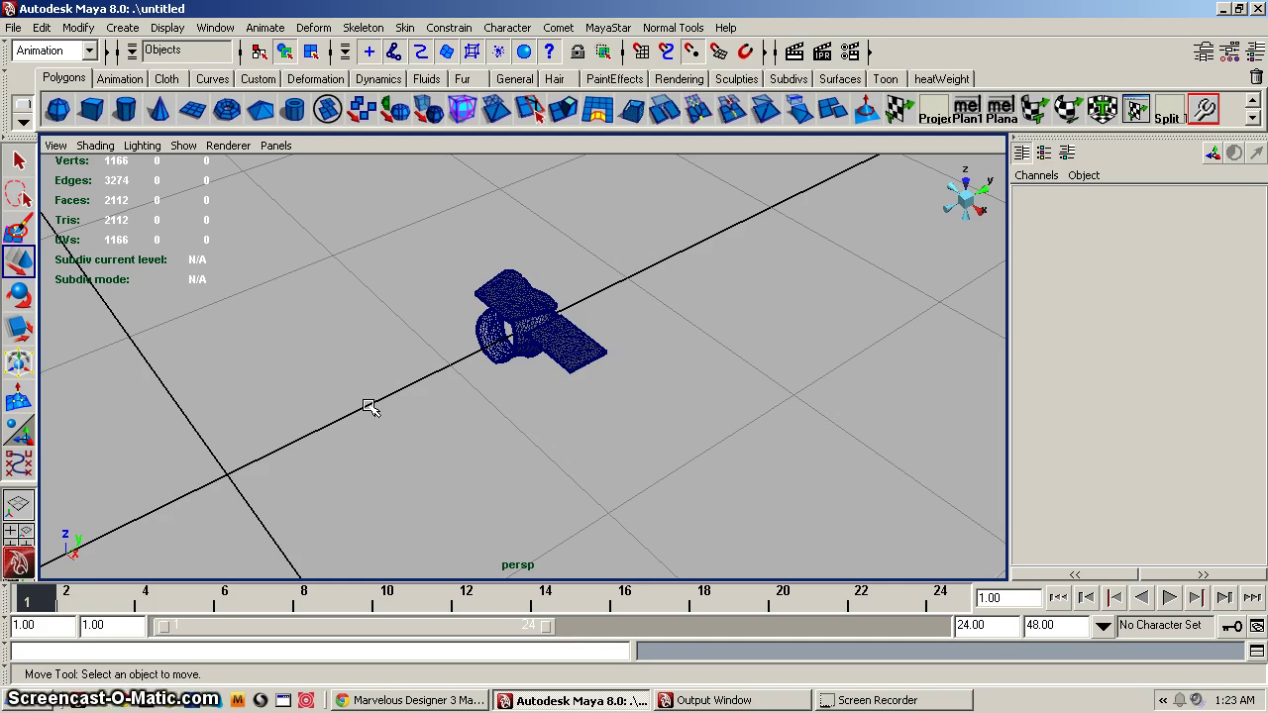
left_click_drag(439, 346, 548, 370, "alt")
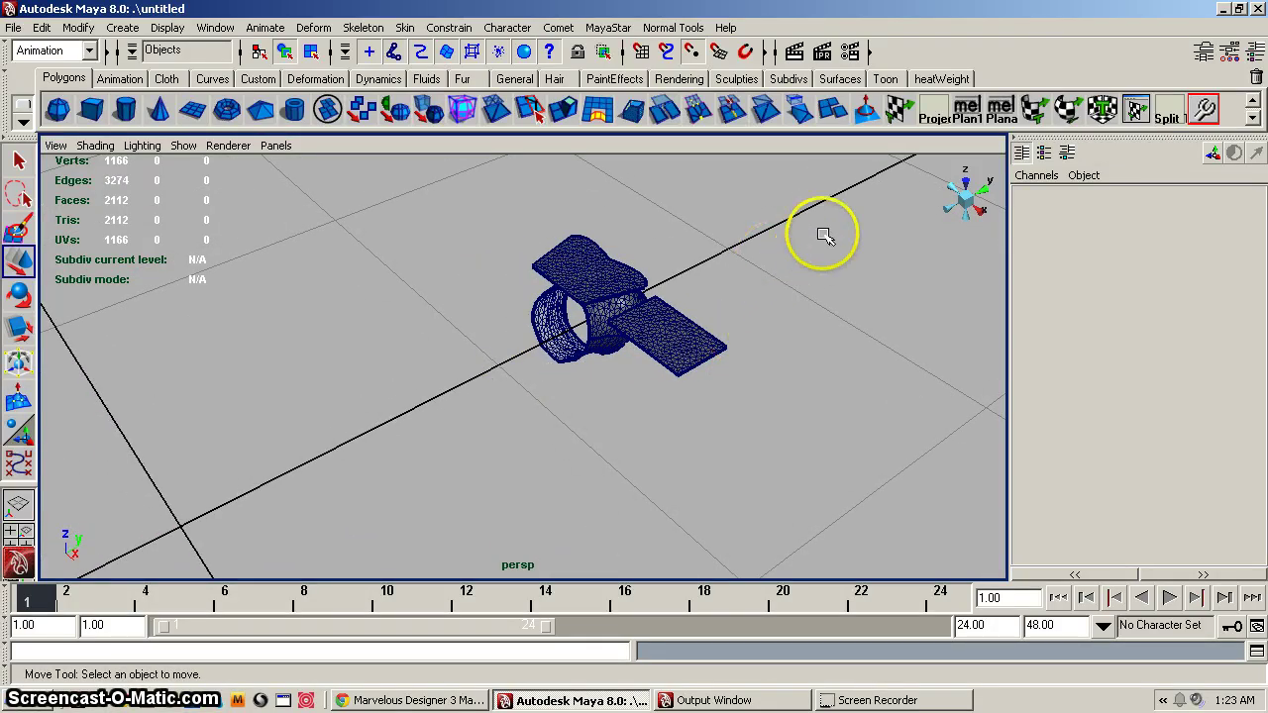
left_click_drag(842, 199, 416, 446)
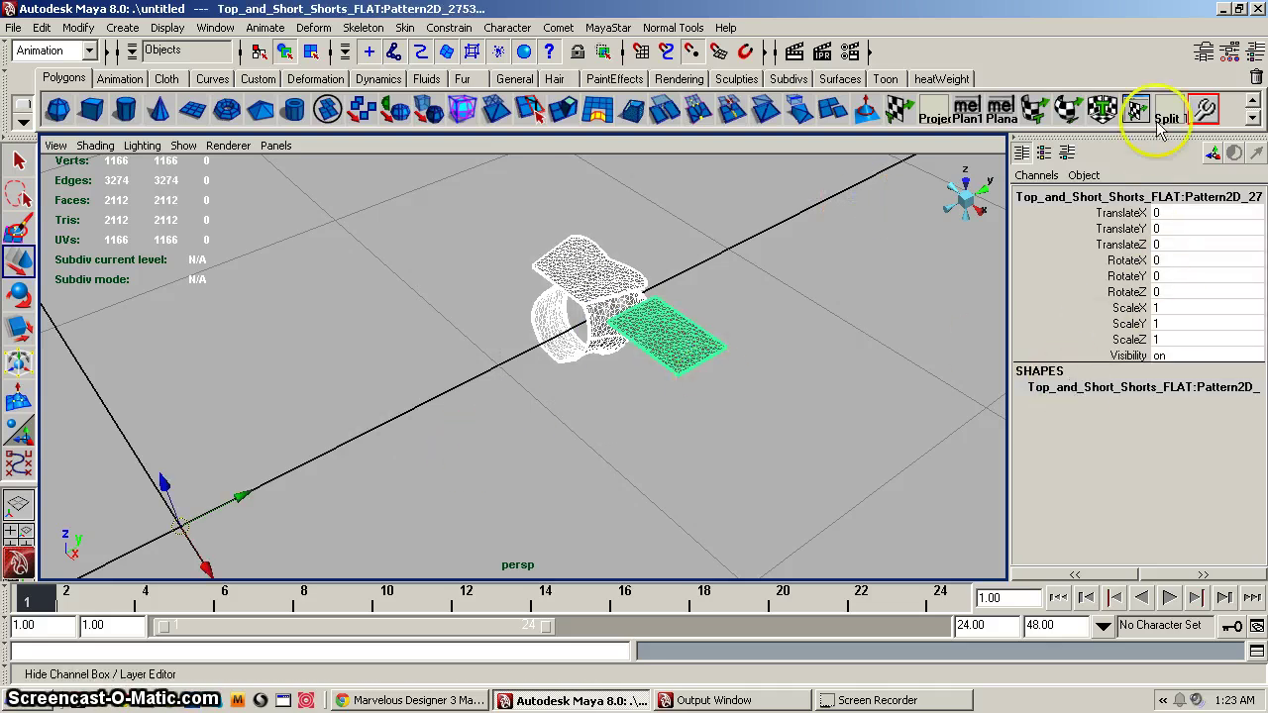
left_click(1179, 308)
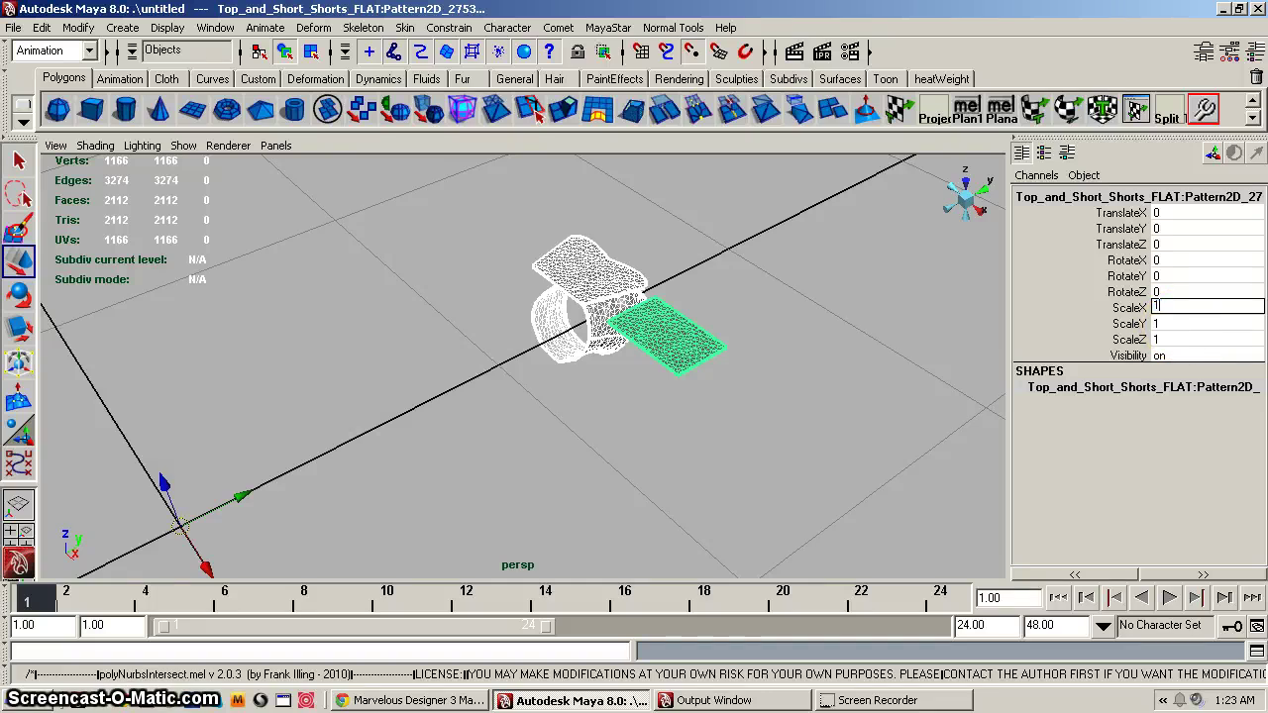
type("10")
key("Tab")
type("10")
key("Tab")
type("10")
key("Tab")
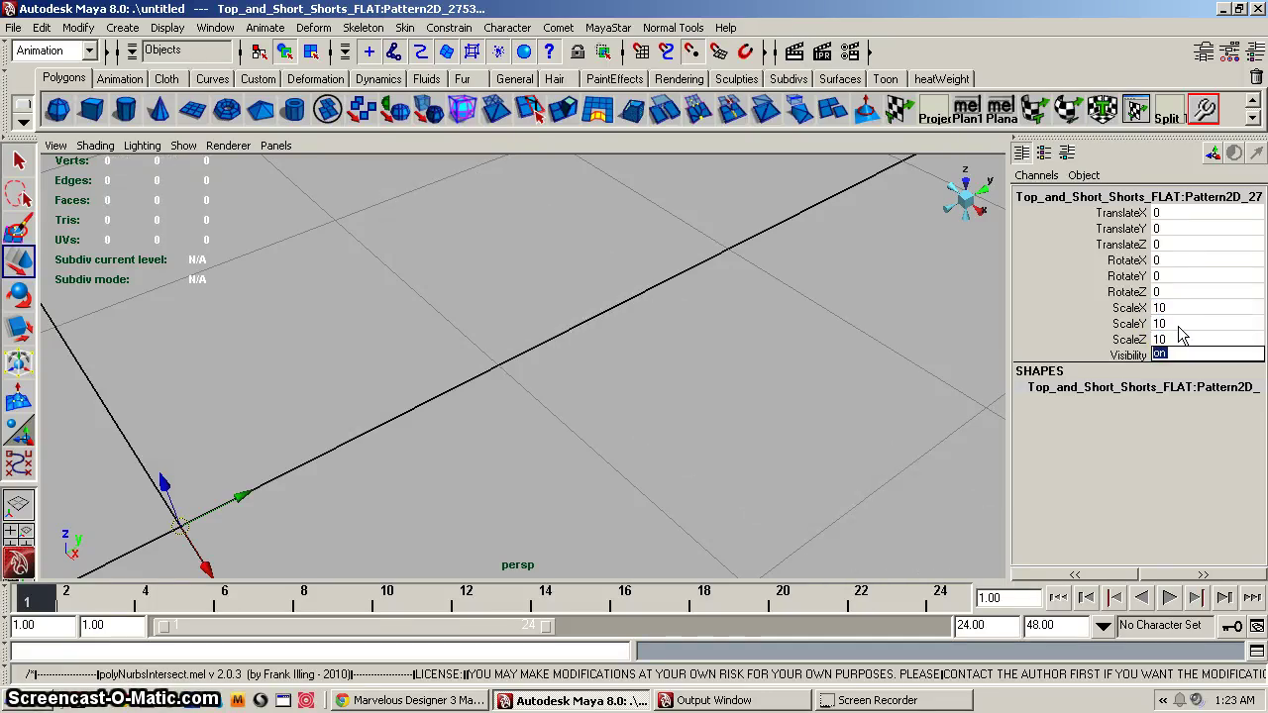
Duplicate the two flat pattern pieces and move the copies about 10.5 units along negative X.
right_click_drag(628, 326, 368, 334, "alt")
middle_click_drag(368, 334, 581, 427, "alt")
right_click_drag(580, 427, 694, 390, "alt")
middle_click_drag(693, 390, 558, 405, "alt")
right_click_drag(557, 405, 609, 408, "alt")
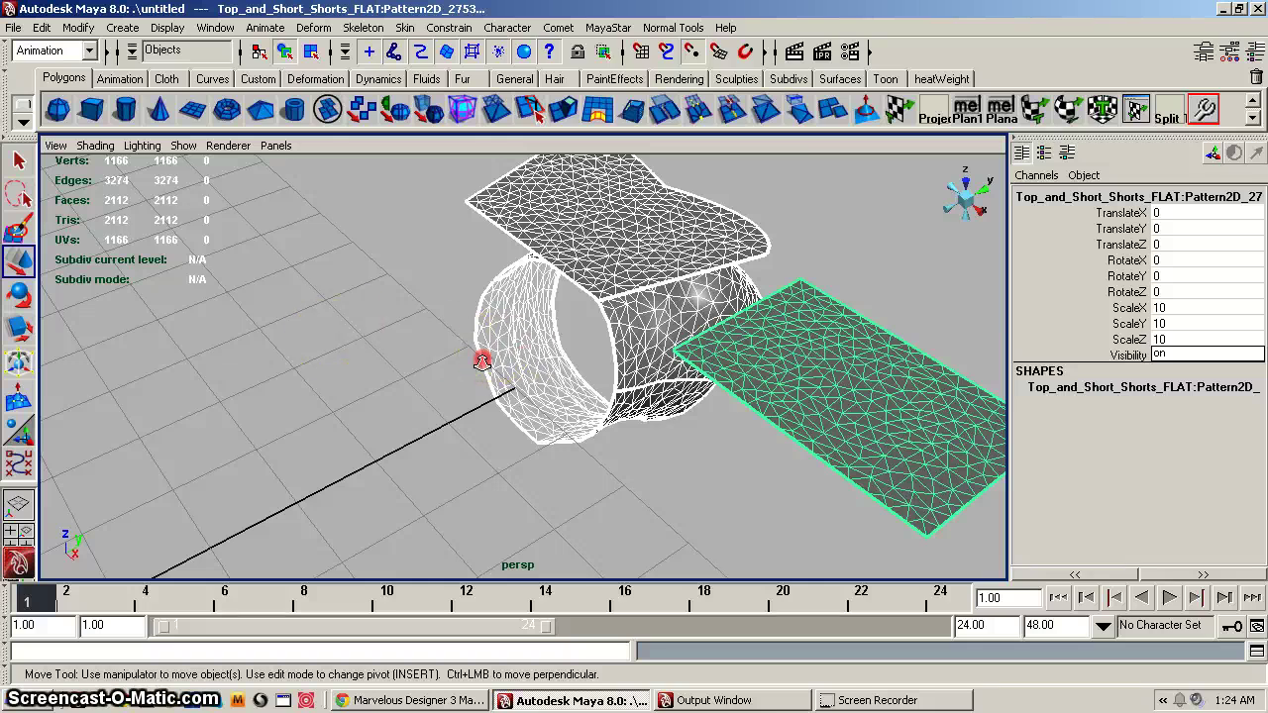
right_click_drag(481, 363, 445, 376, "alt")
left_click_drag(444, 377, 561, 327, "alt")
left_click(598, 317)
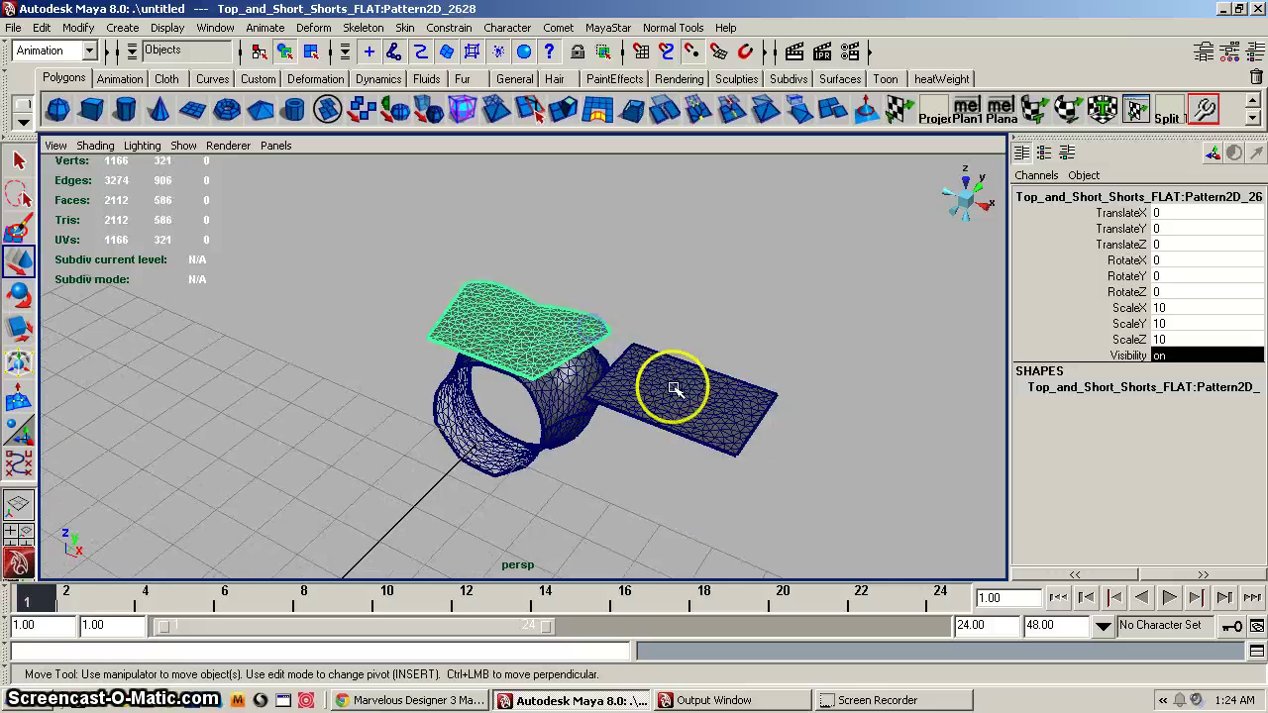
left_click(694, 416, "shift")
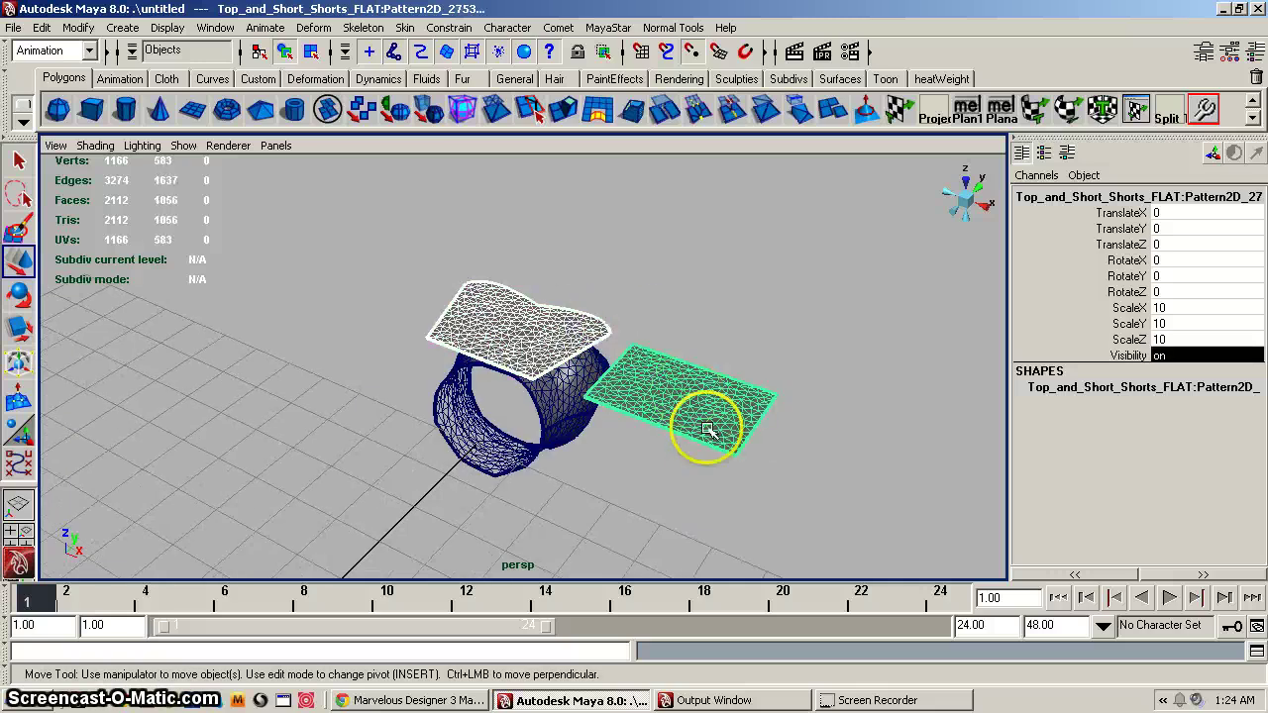
left_click(42, 26)
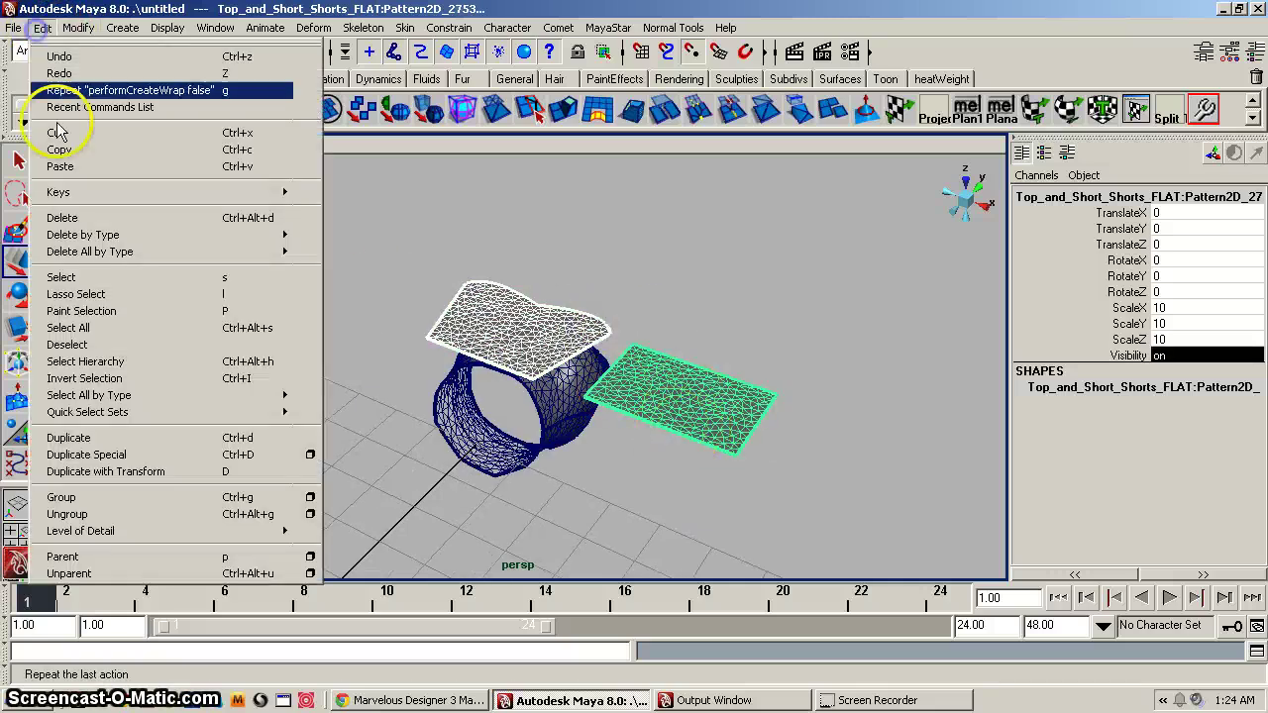
left_click(129, 438)
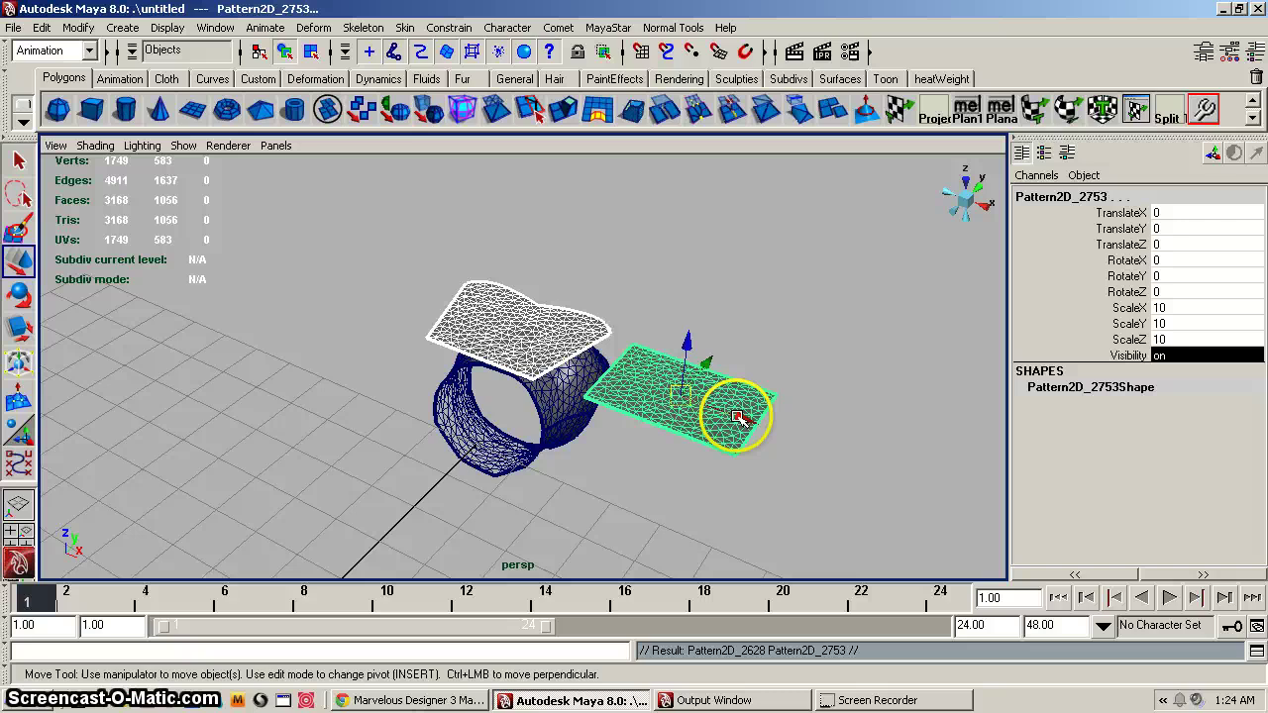
left_click_drag(739, 417, 564, 371)
middle_click_drag(565, 372, 373, 317)
Create a blend shape on the flat front piece with the 3D front piece as its target, using local origin and topology checking.
left_click(563, 404)
right_click_drag(579, 426, 772, 377, "alt")
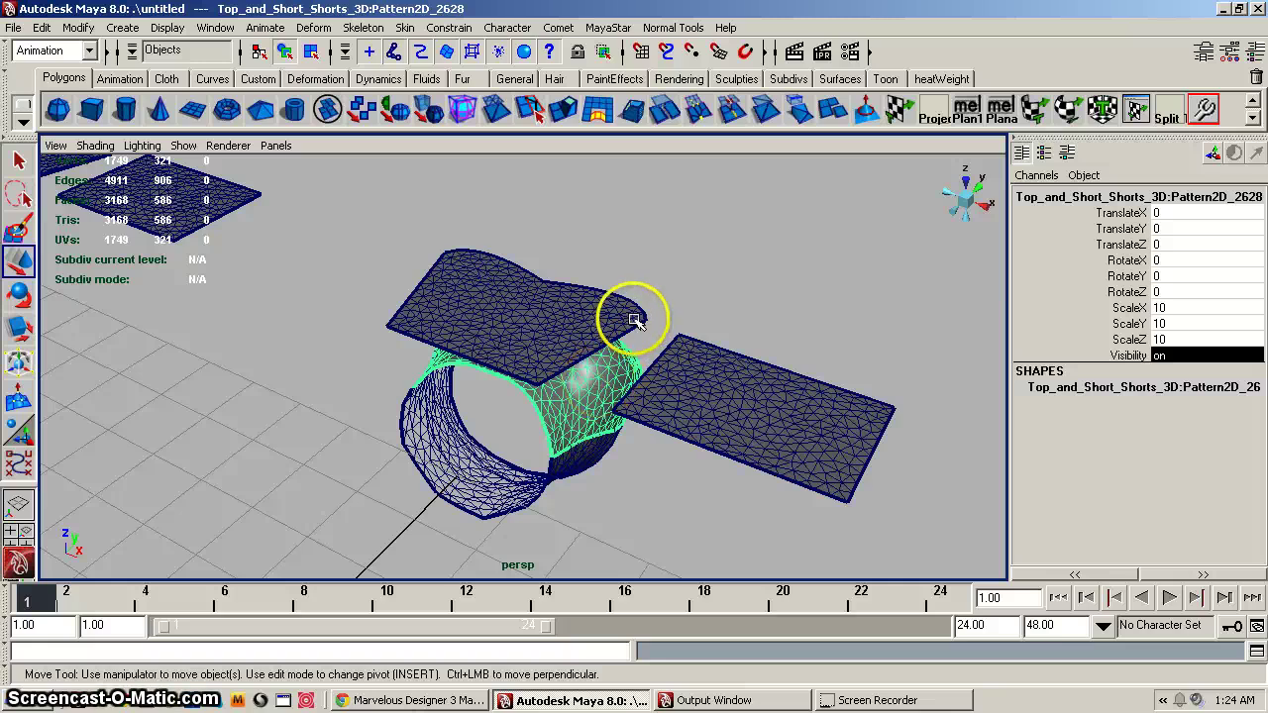
left_click(591, 389, "shift")
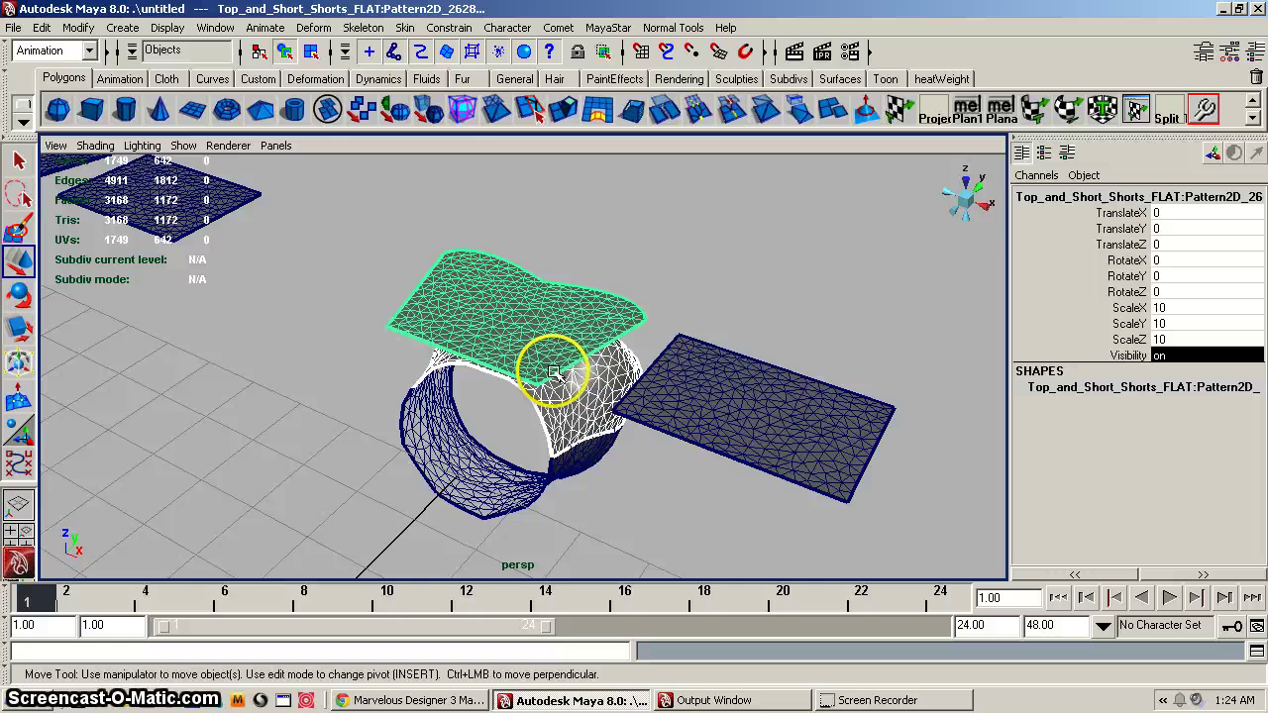
left_click(314, 28)
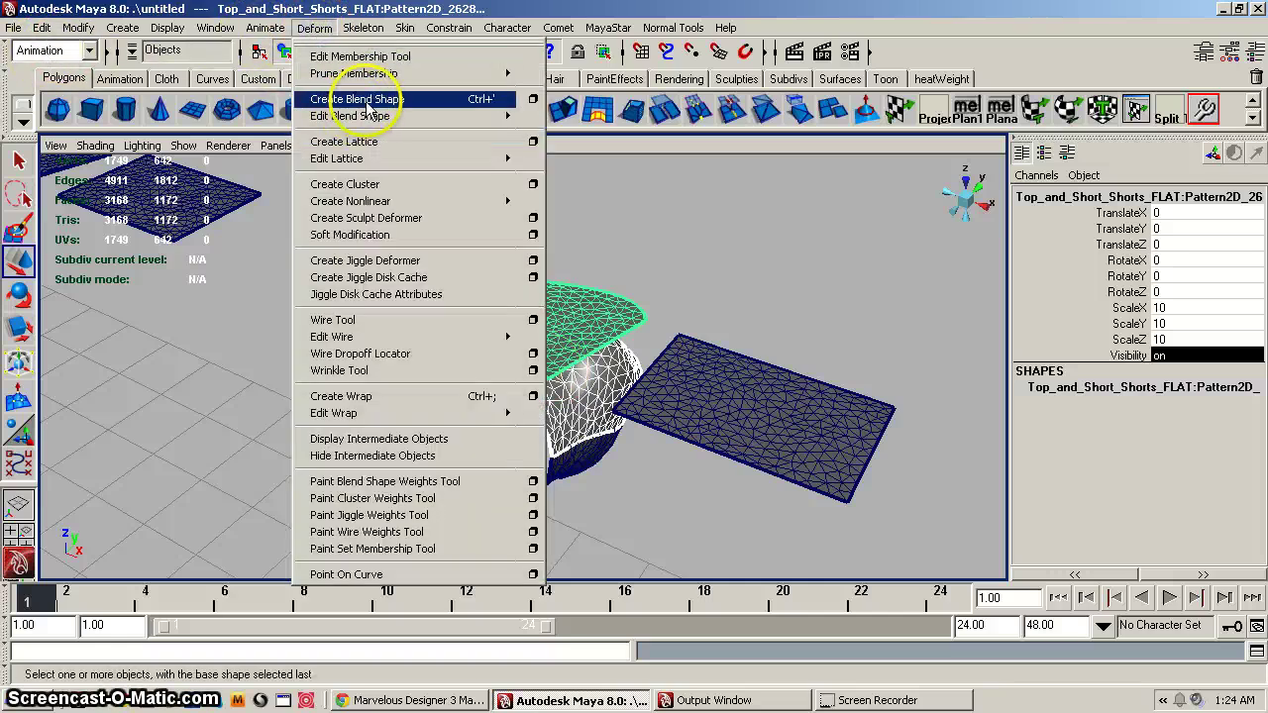
left_click(531, 102)
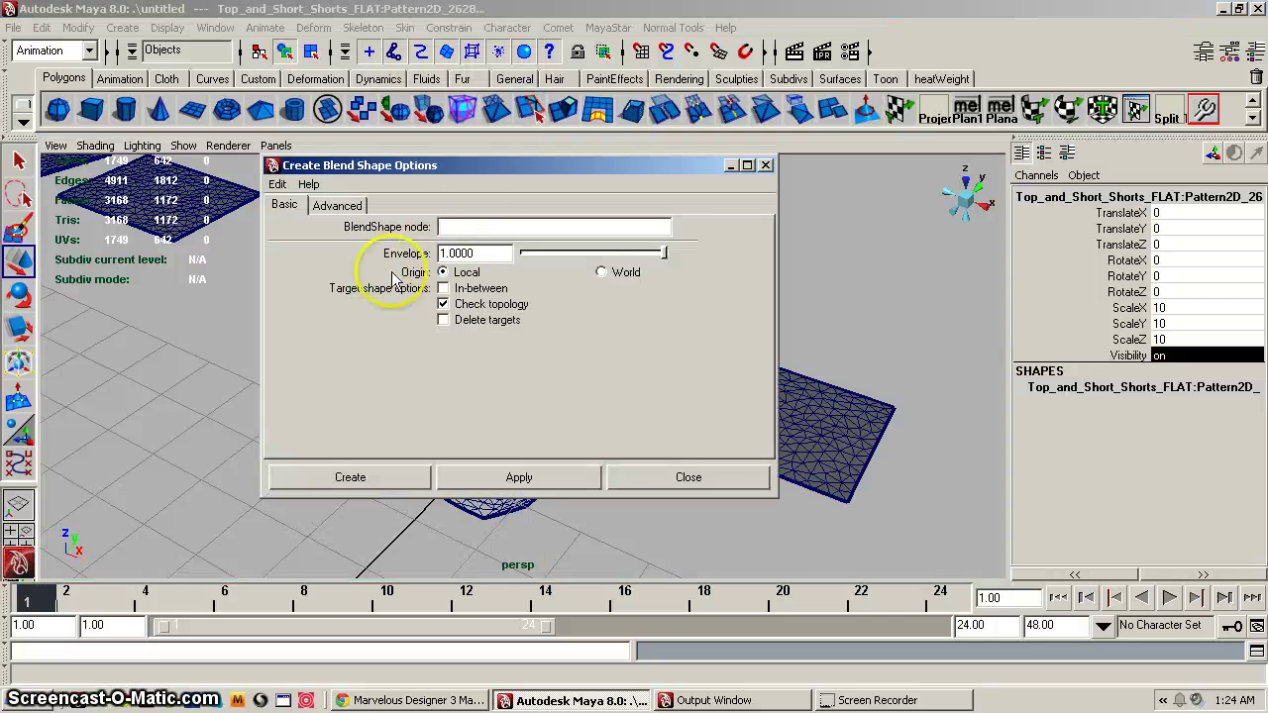
left_click(333, 204)
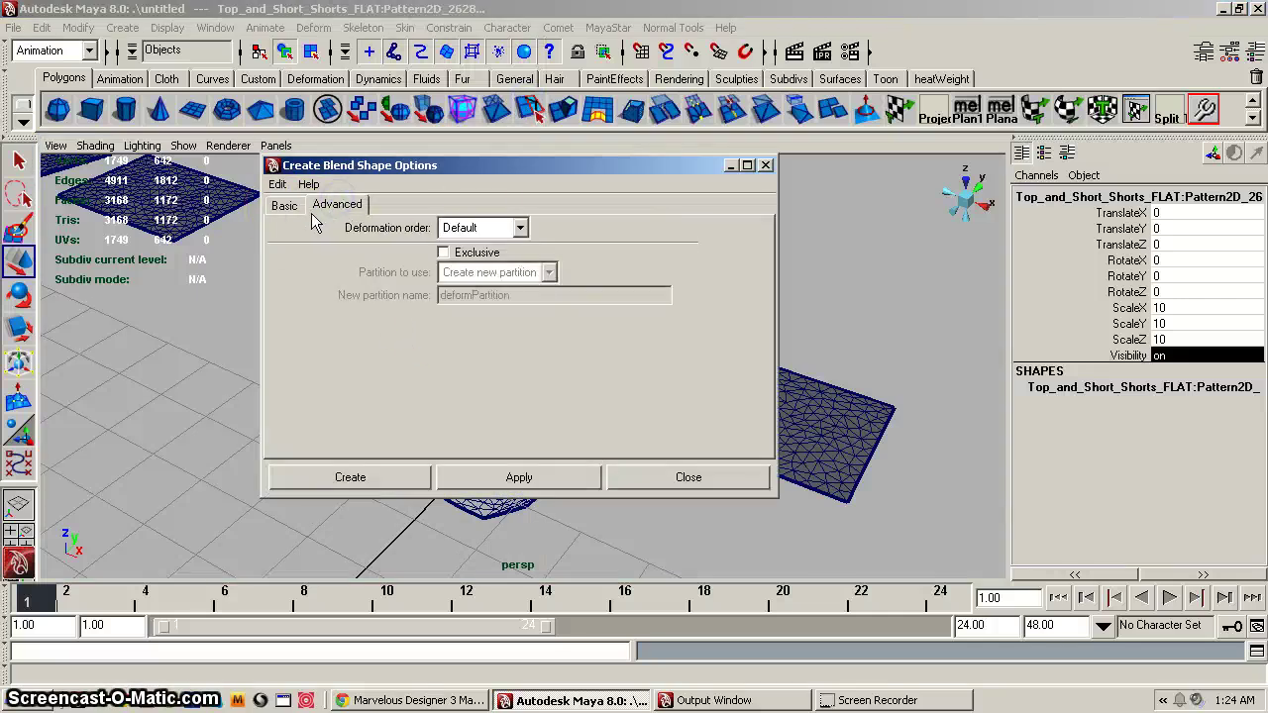
left_click(284, 207)
left_click(394, 327)
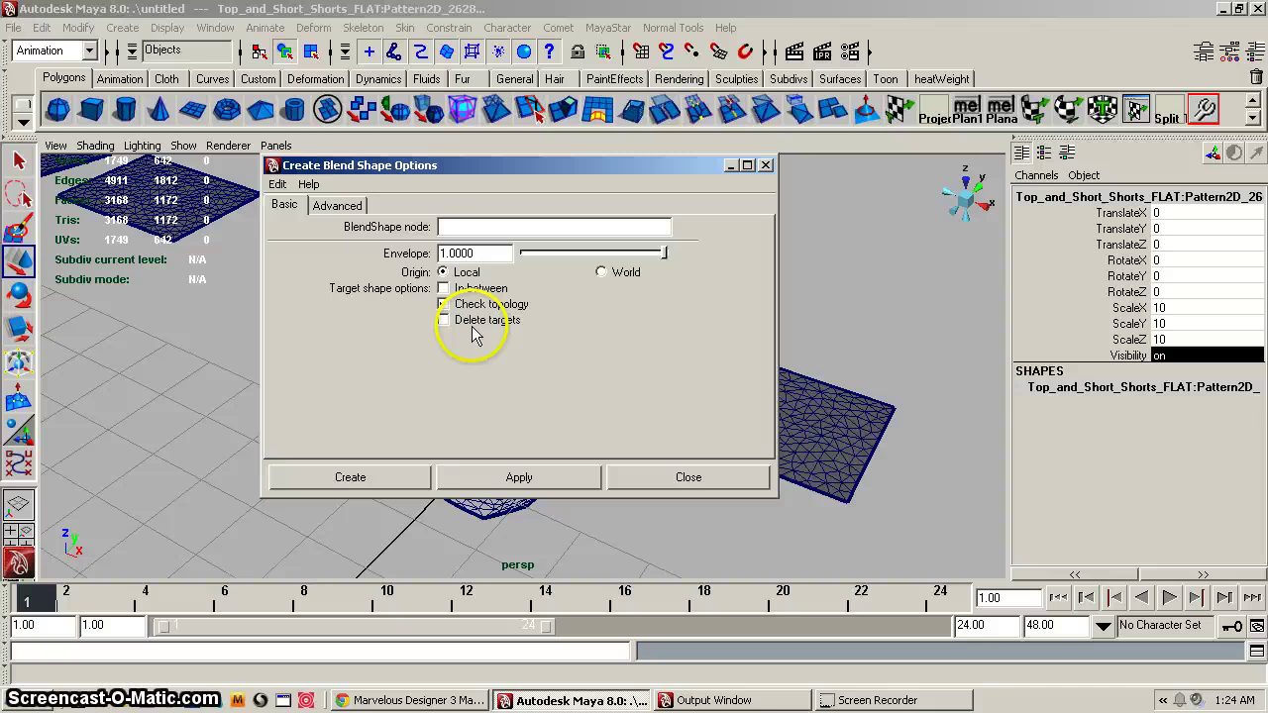
left_click(376, 478)
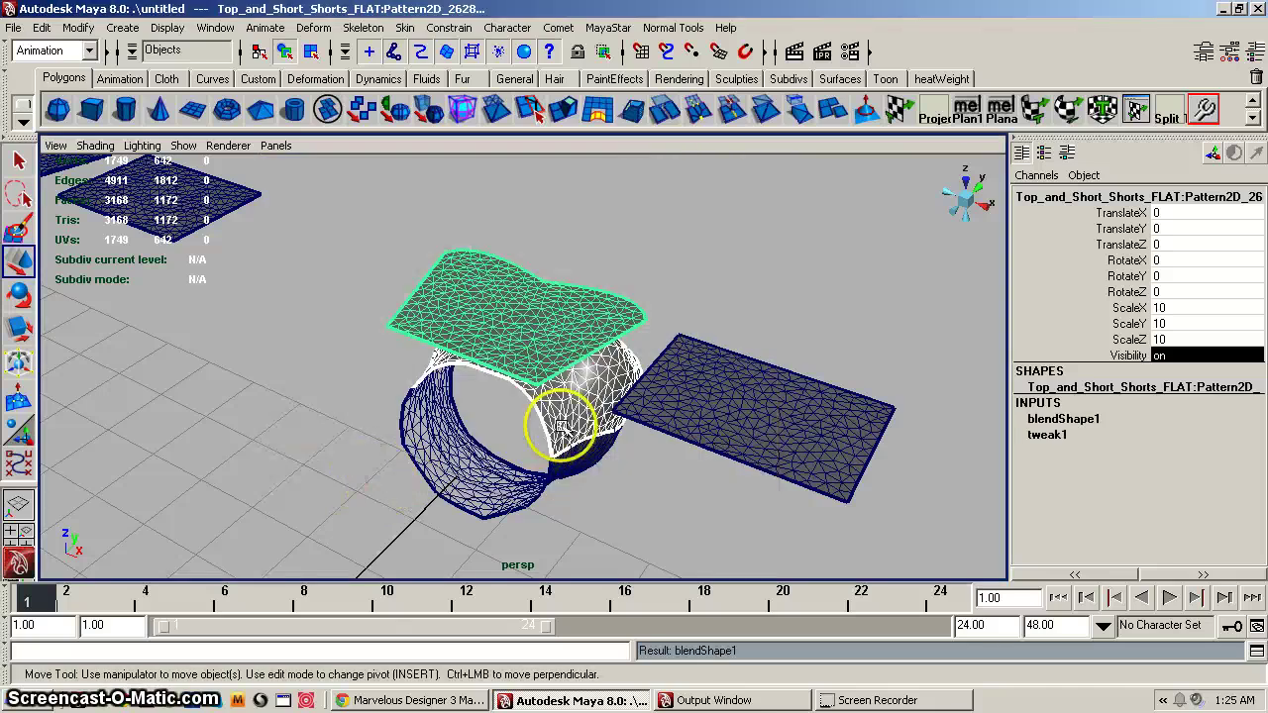
Hide the 3D front piece by turning its visibility off.
mouse_move(561, 426)
left_mouse_down()
mouse_move(580, 418)
mouse_move(573, 410)
left_mouse_up()
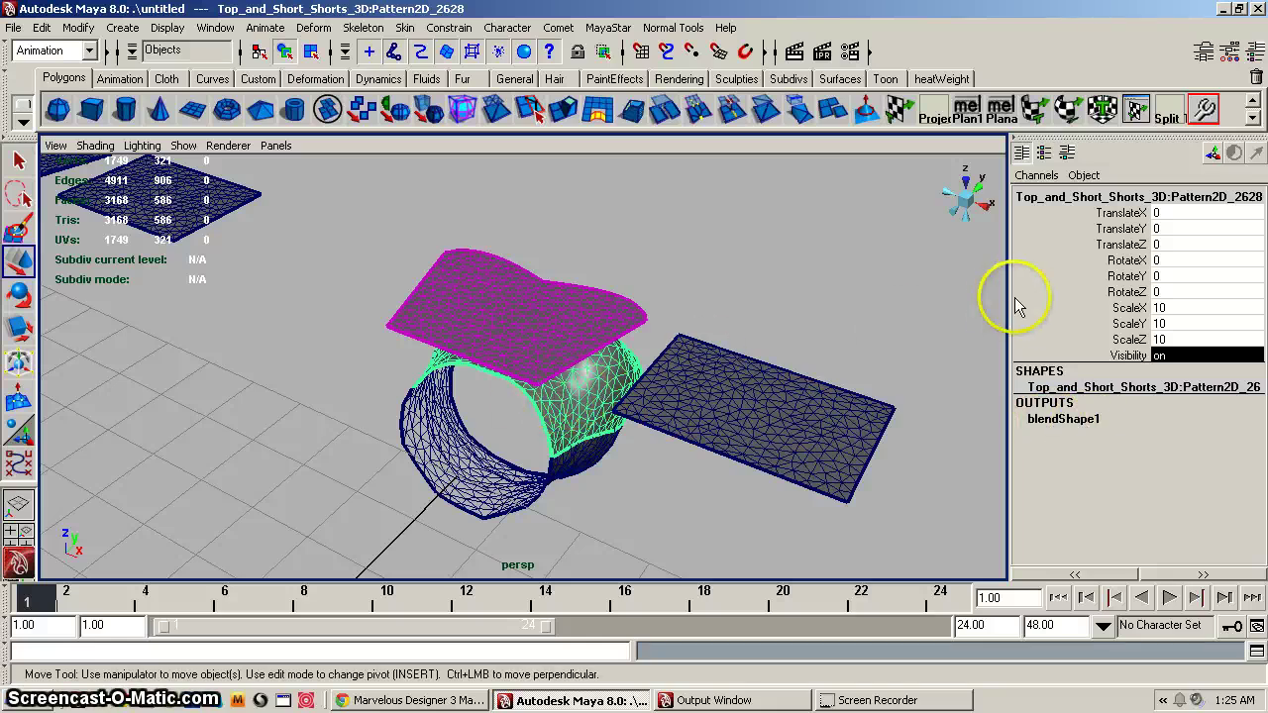
left_click(1154, 358)
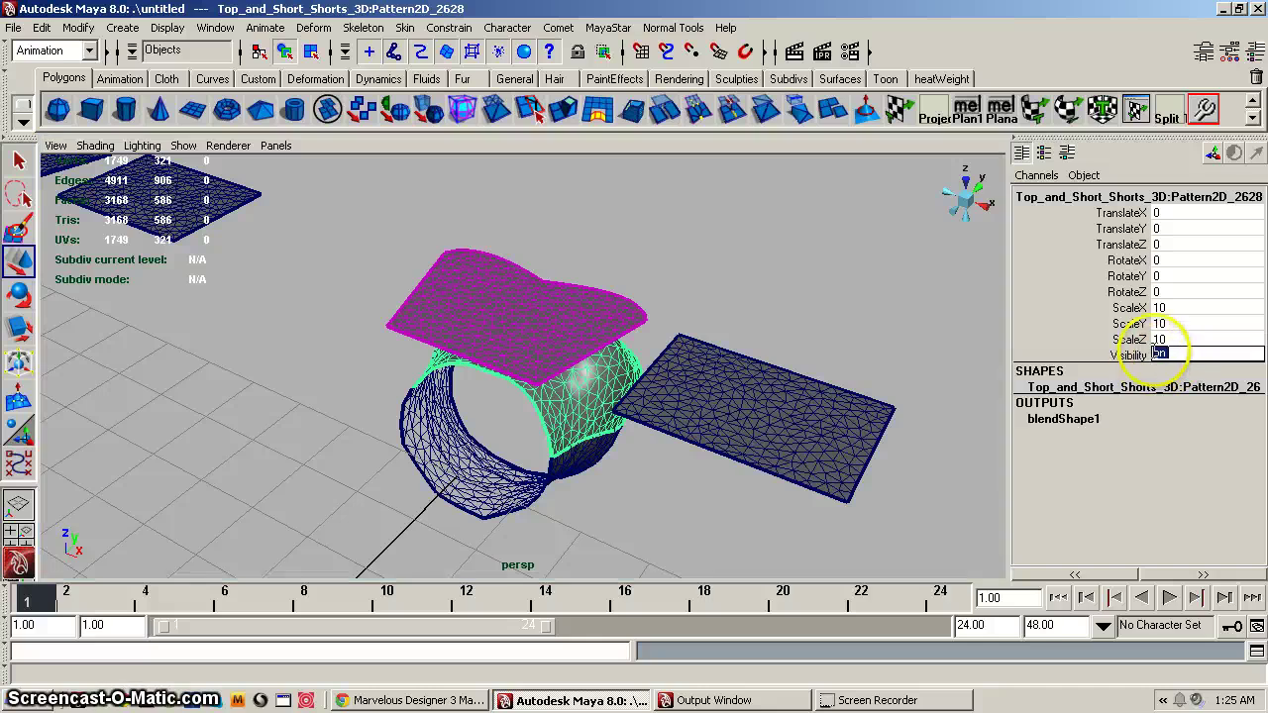
key("Return")
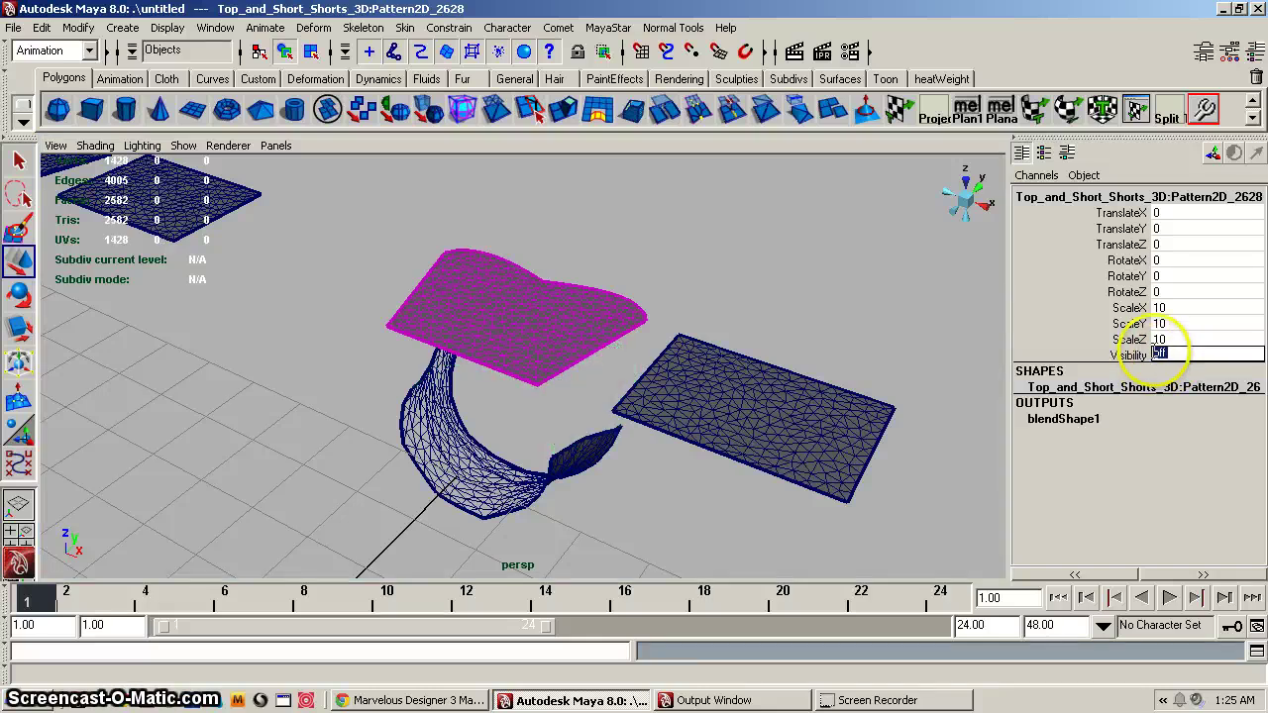
Test the flat front piece's blend shape by setting the target weight to 1 and sliding it back to the flat state.
left_click(564, 305)
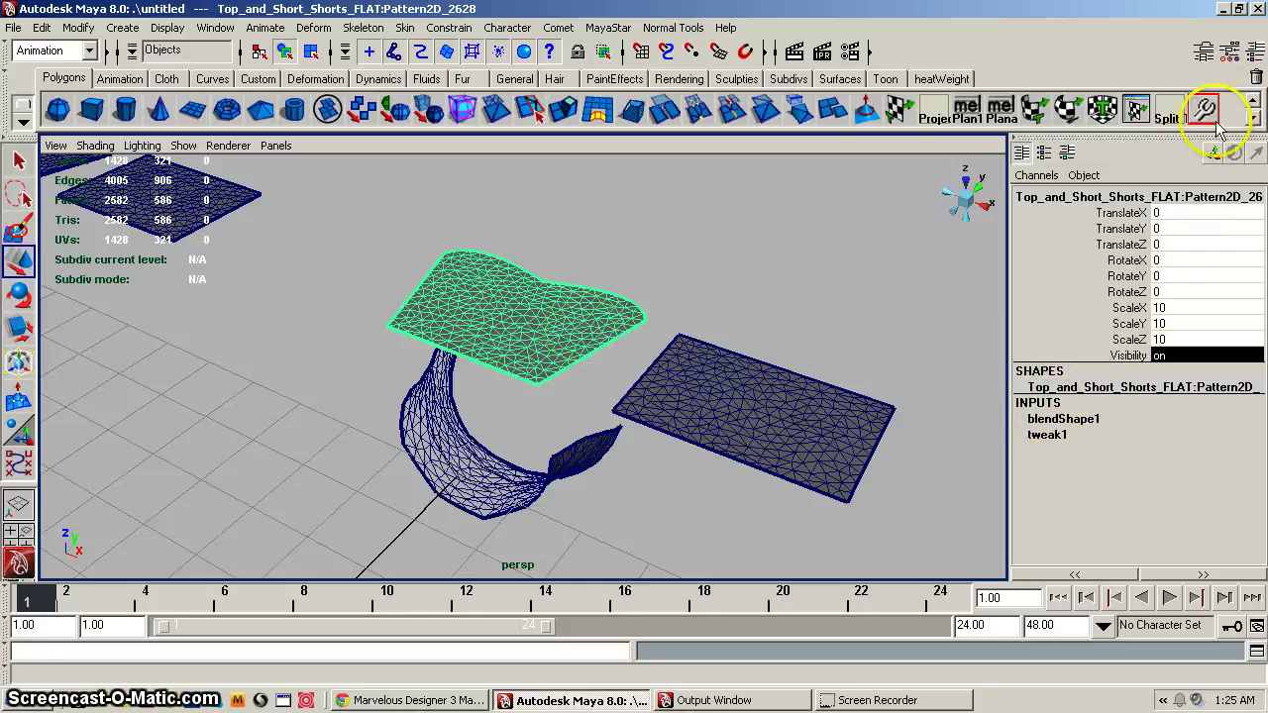
left_click(1064, 419)
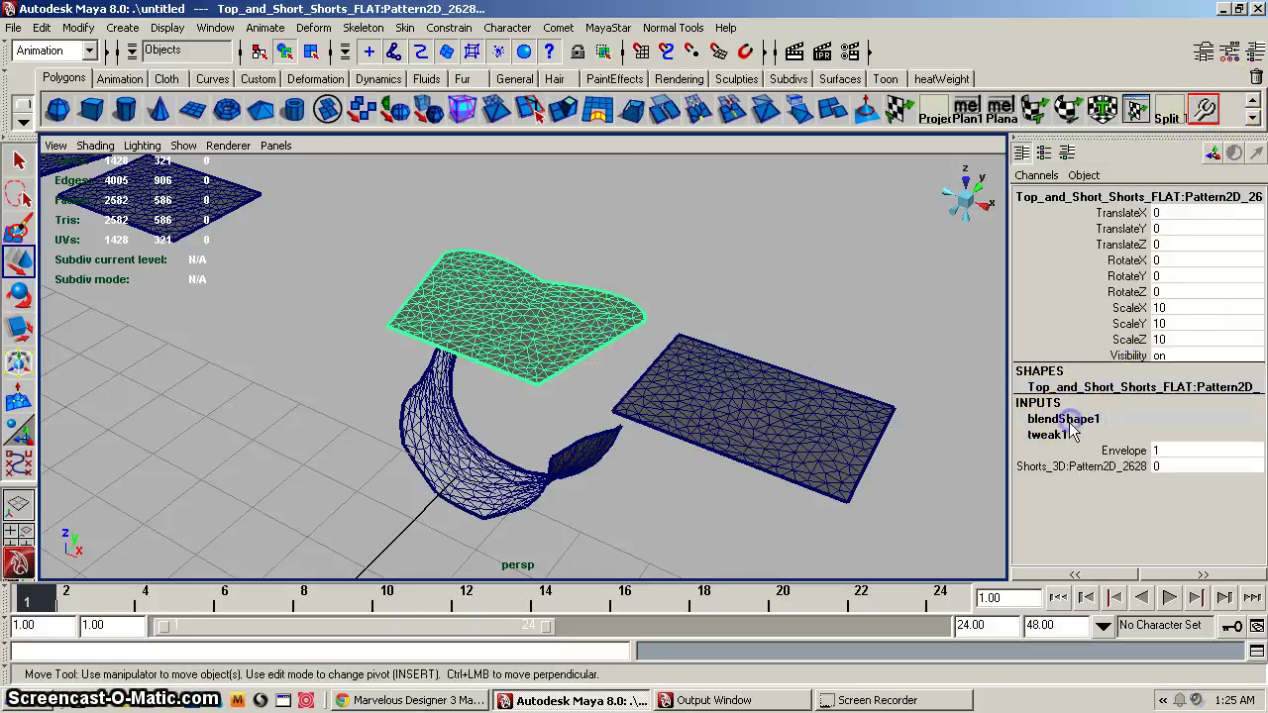
left_click(1106, 469)
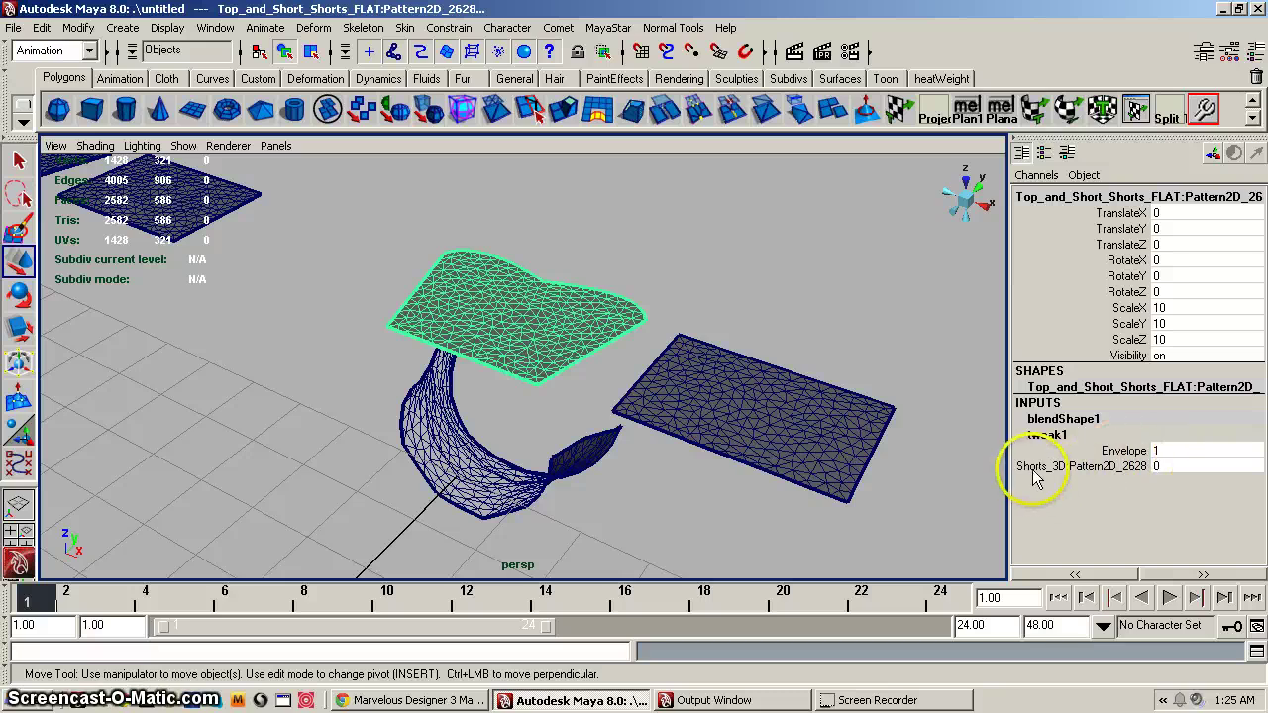
left_click(1156, 467)
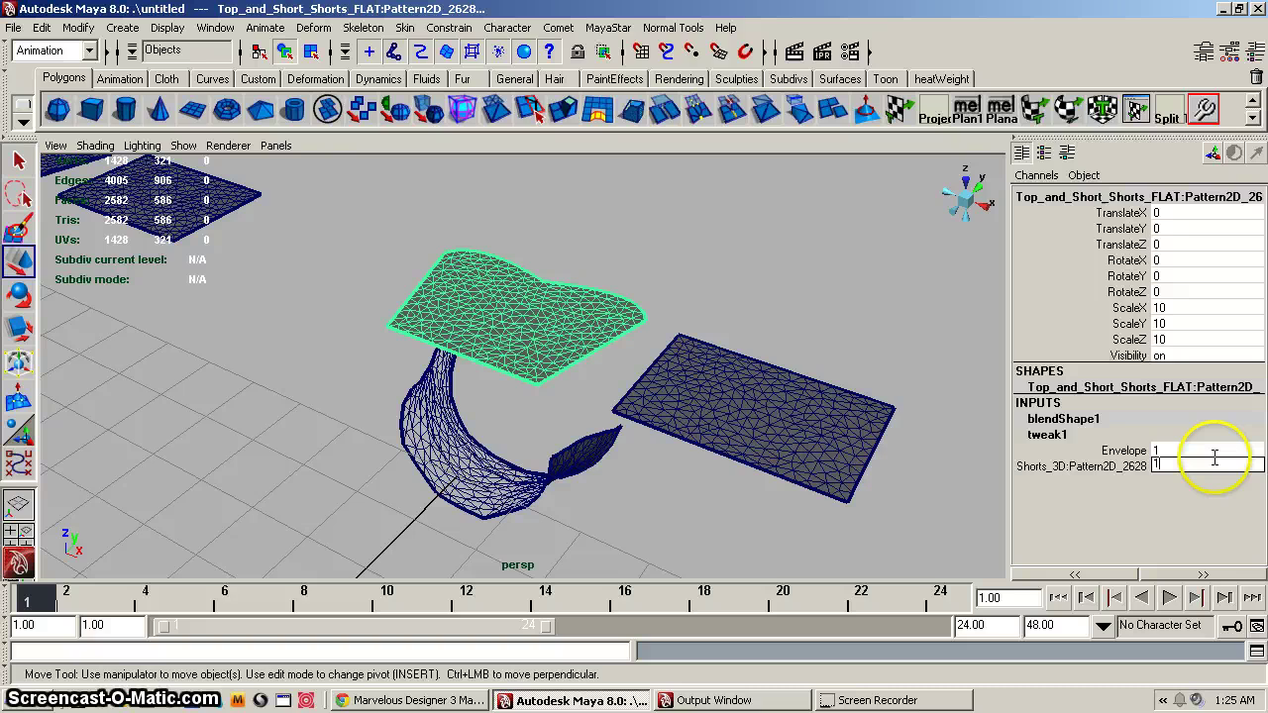
type("1")
key("Return")
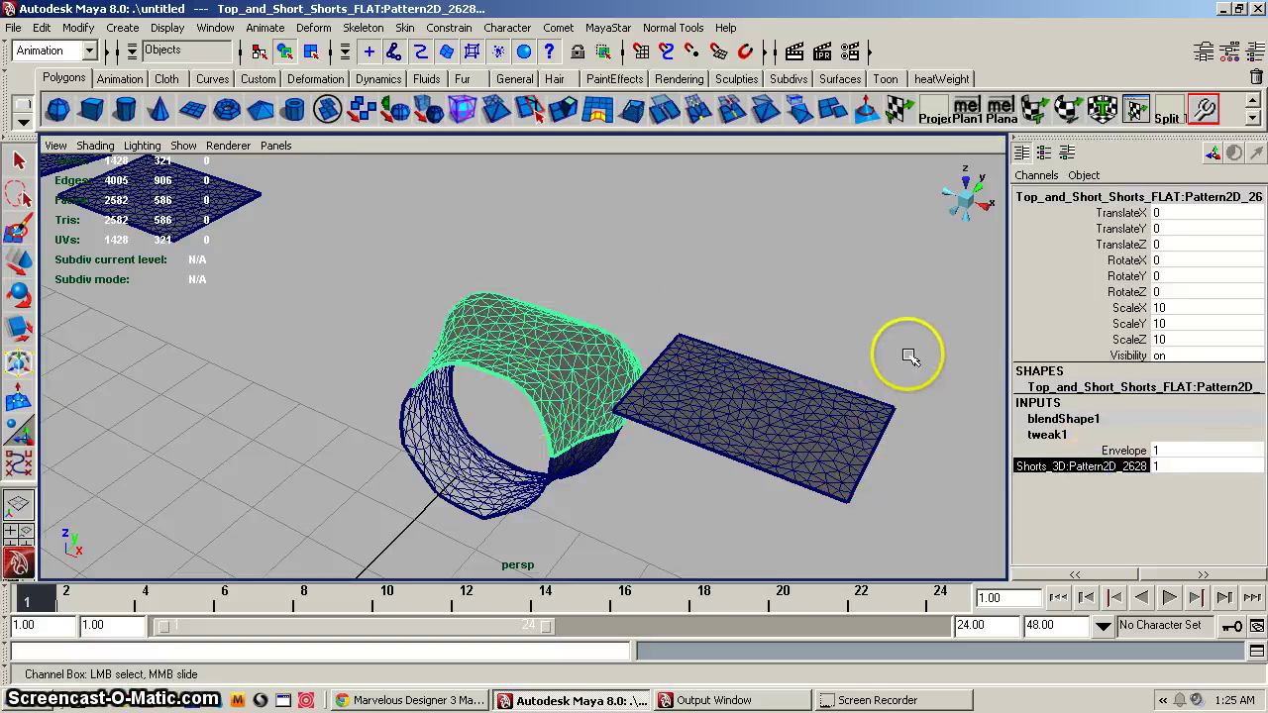
left_click(1090, 467)
middle_click_drag(899, 360, 862, 347)
Select the duplicated flat front piece and show it close up in the top view.
middle_click_drag(453, 326, 795, 391, "alt")
key("w")
left_click(288, 220)
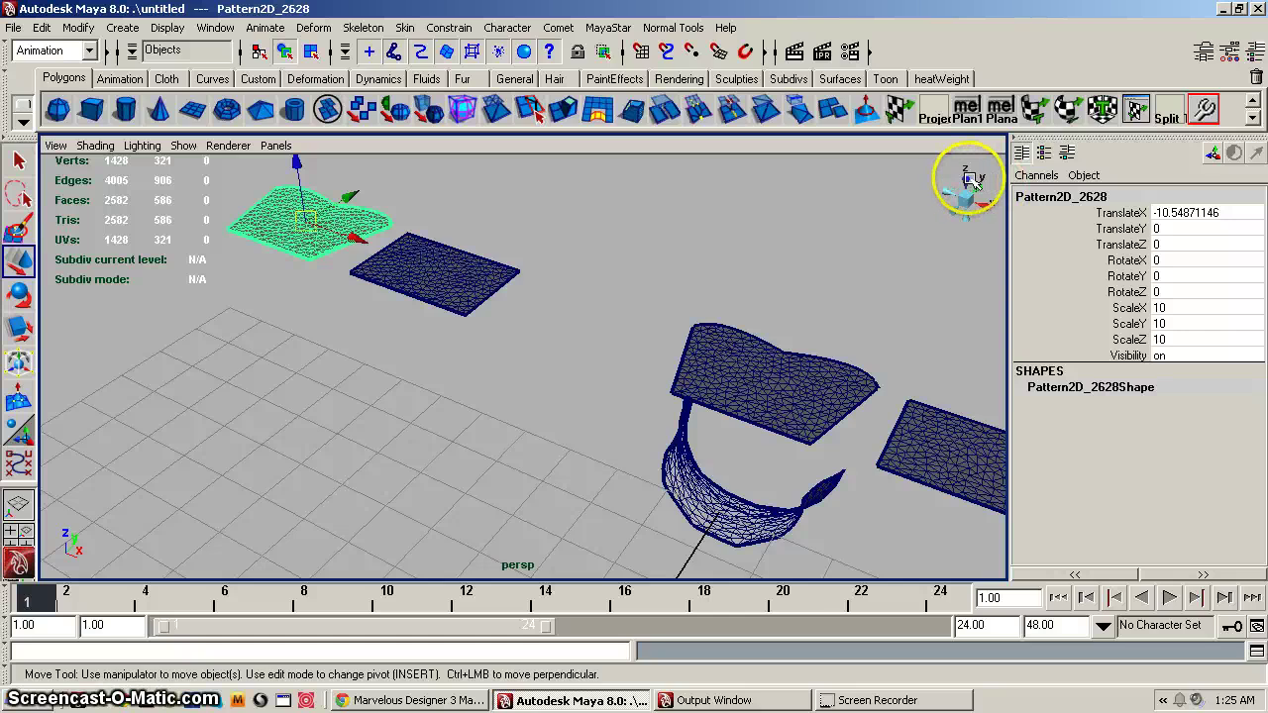
scroll(969, 178, "up", 2)
left_click(969, 179)
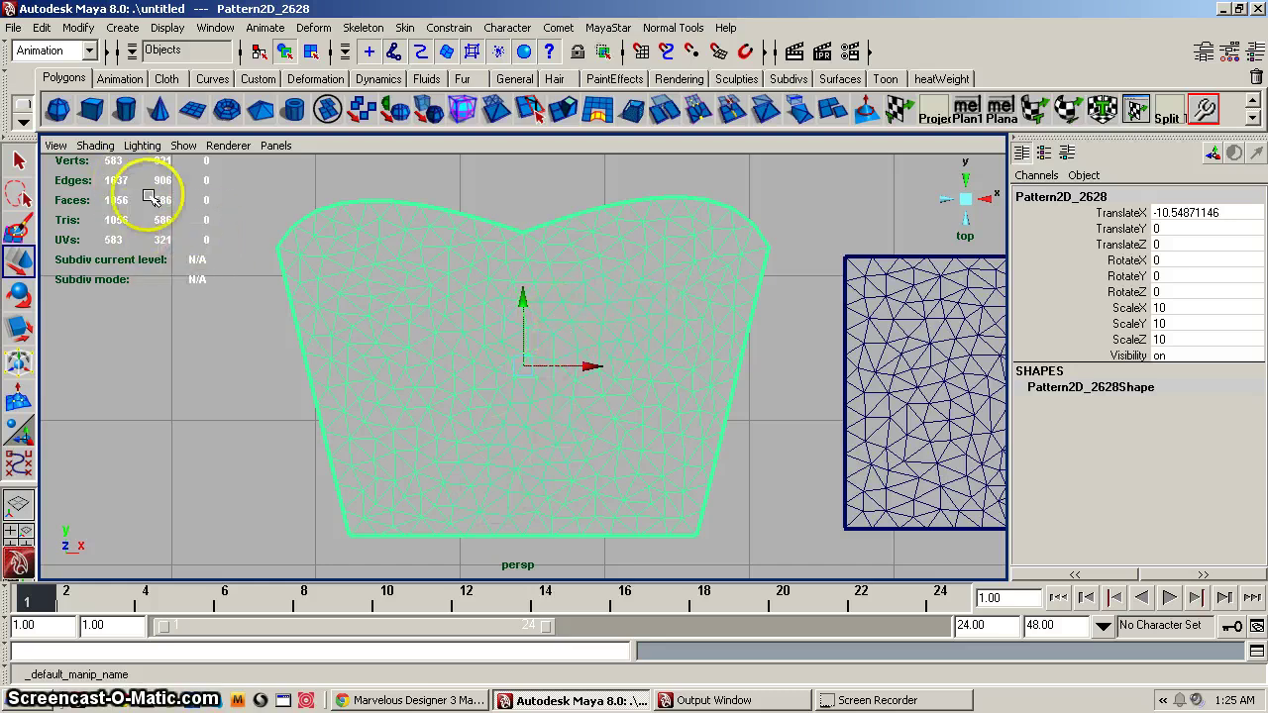
Start a linear CV curve with point snapping, tracing the pattern's top-edge vertices from the right corner to the centre dip.
left_click(125, 27)
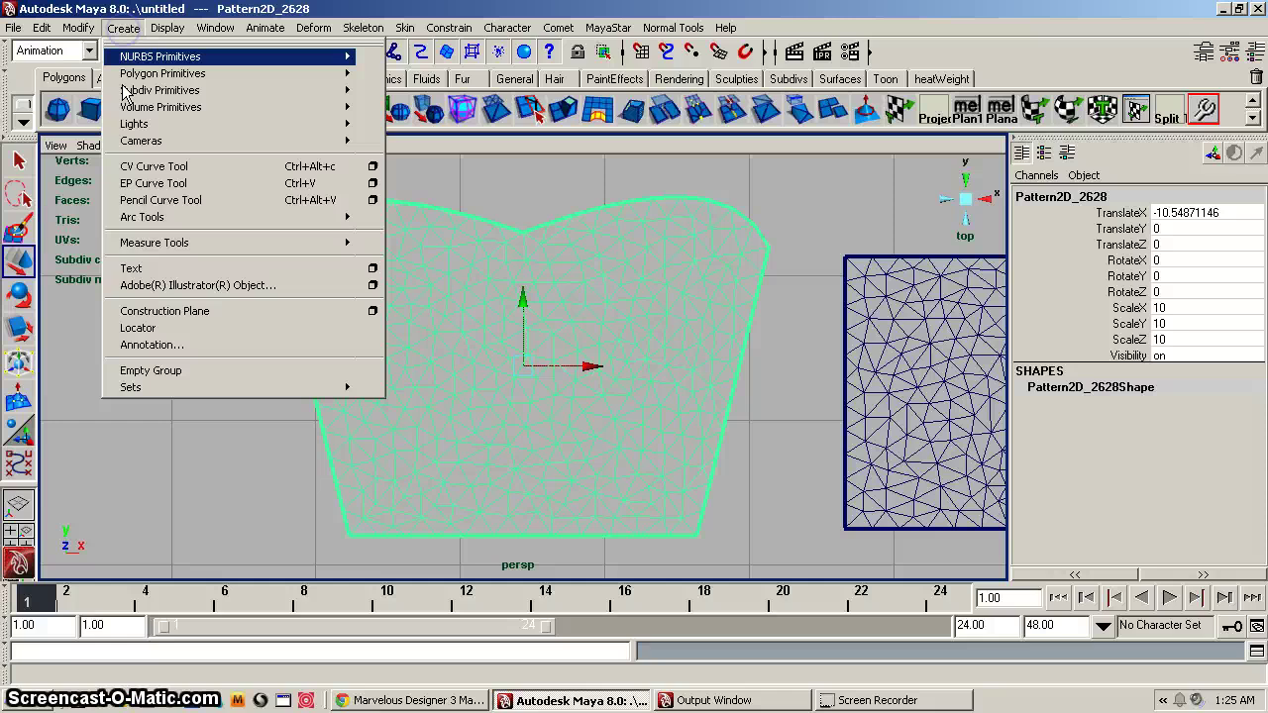
left_click(372, 167)
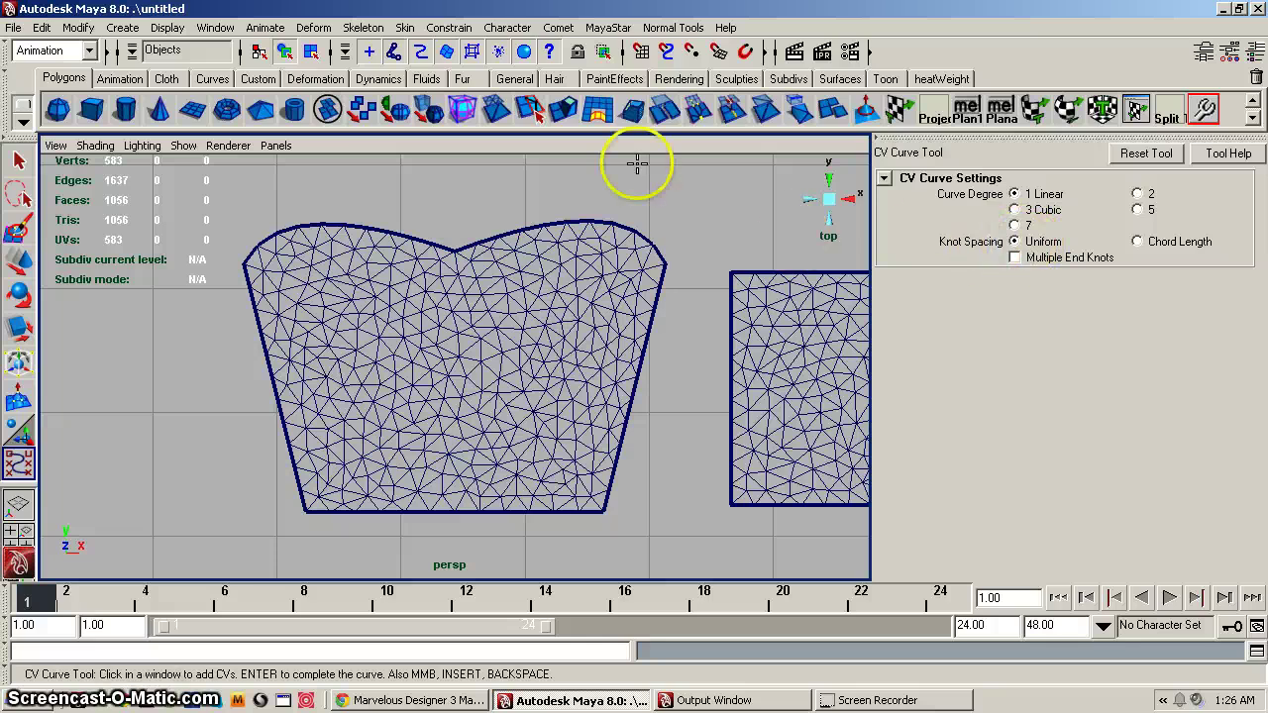
left_click(692, 52)
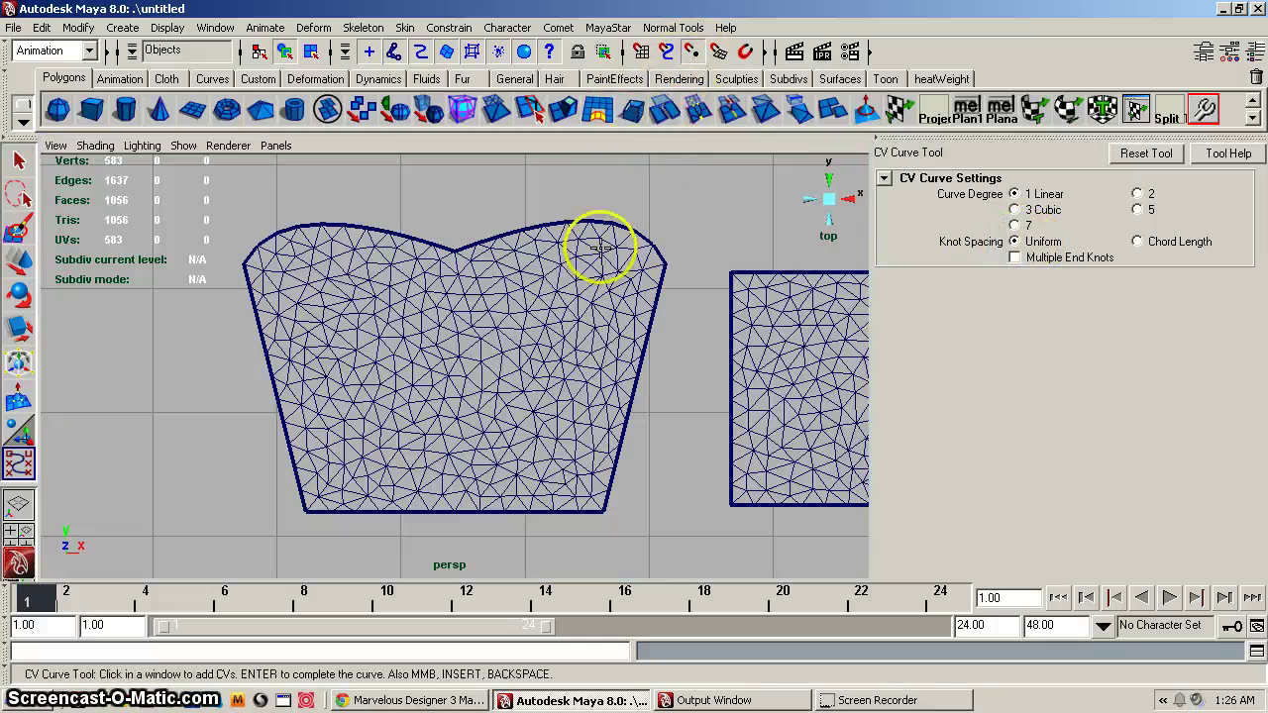
left_click(662, 263)
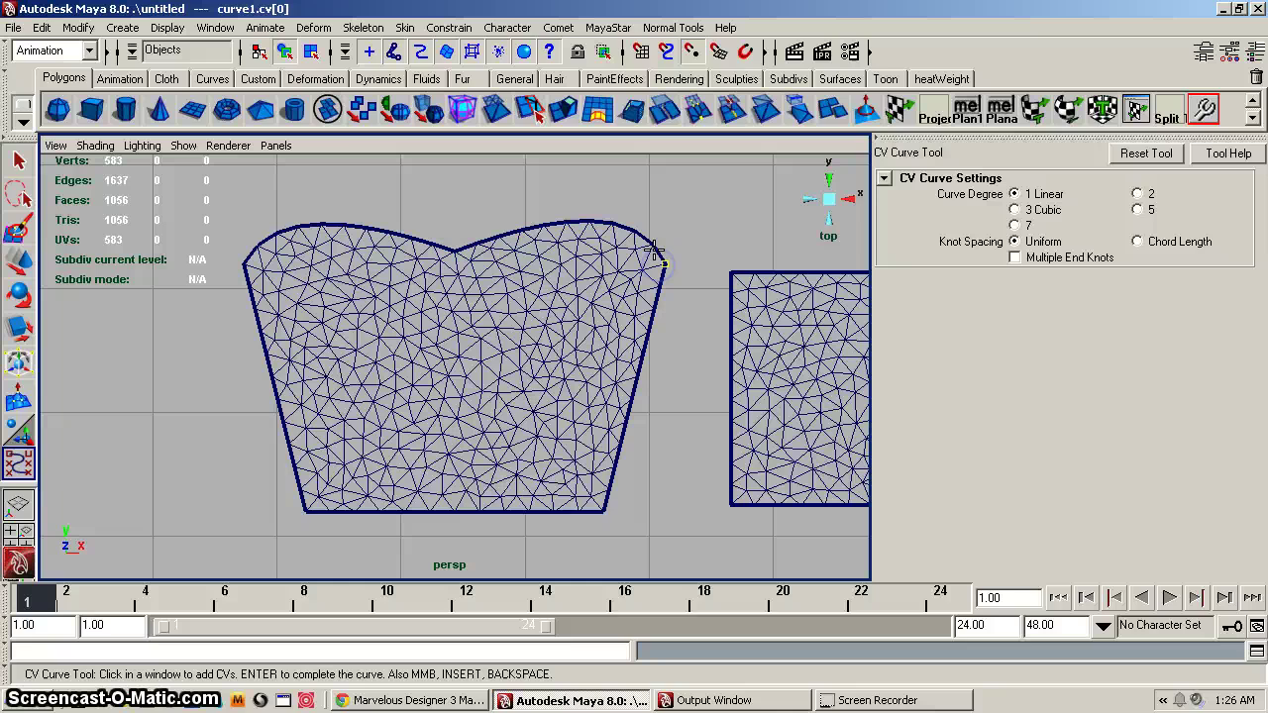
left_click(651, 242)
left_click(634, 229)
left_click(611, 223)
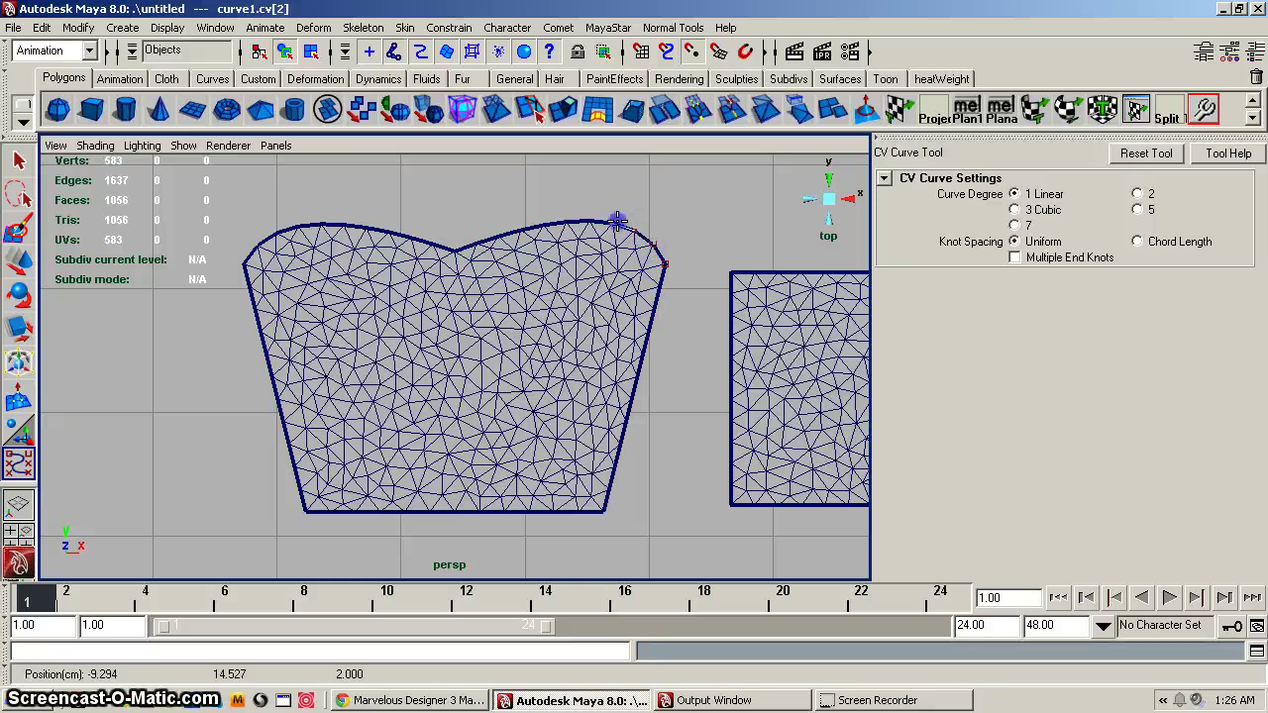
left_click(566, 220)
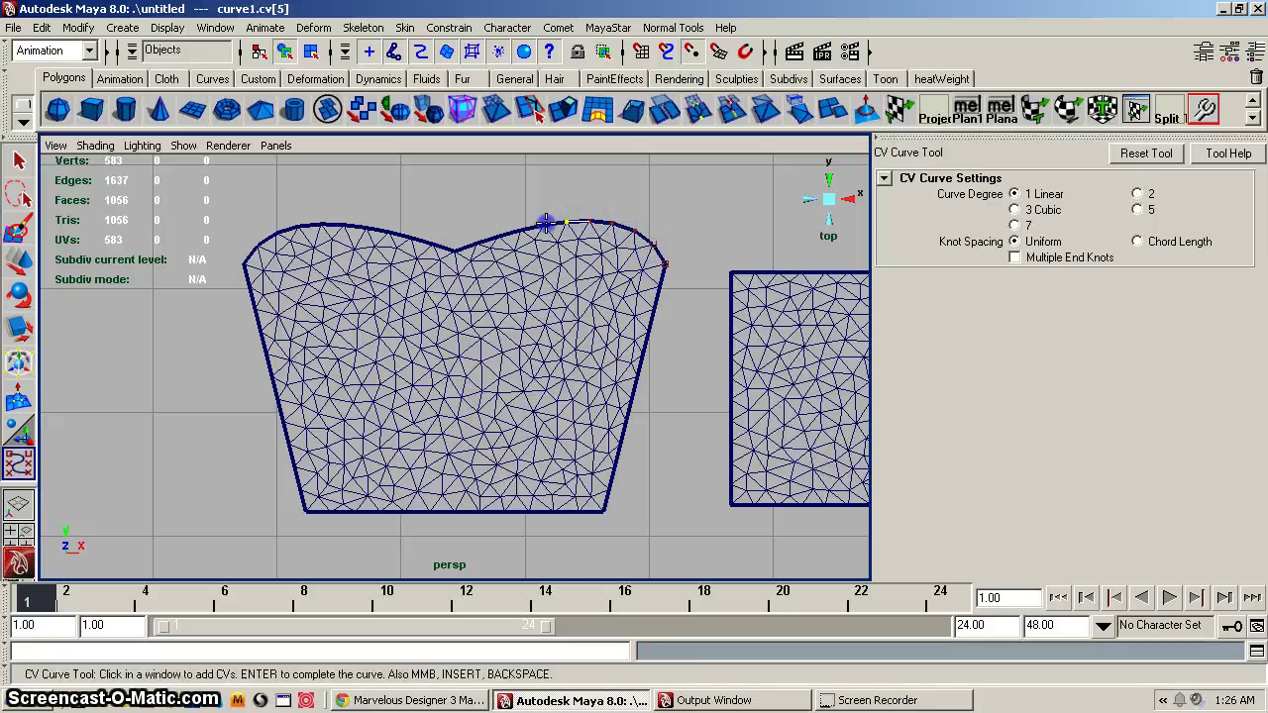
left_click(456, 248)
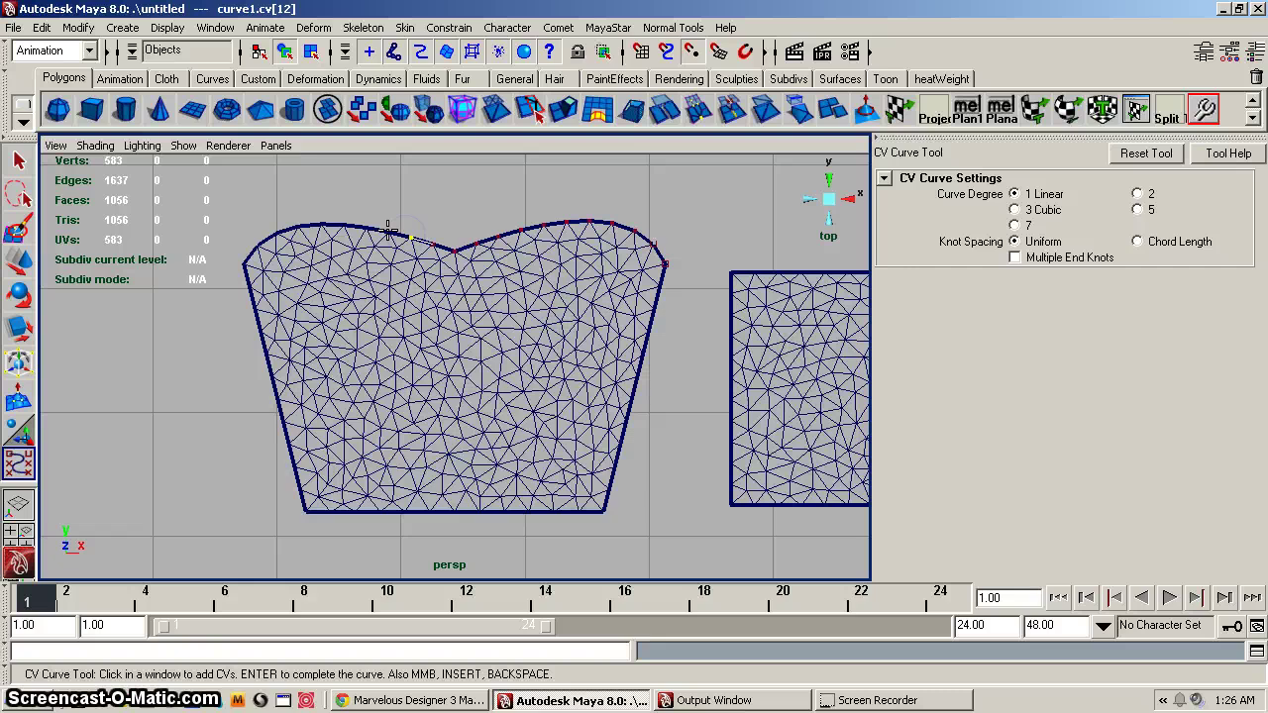
Continue the curve vertex by vertex over the left half of the top edge to the left corner, finish it, and check its CVs.
left_click(389, 232)
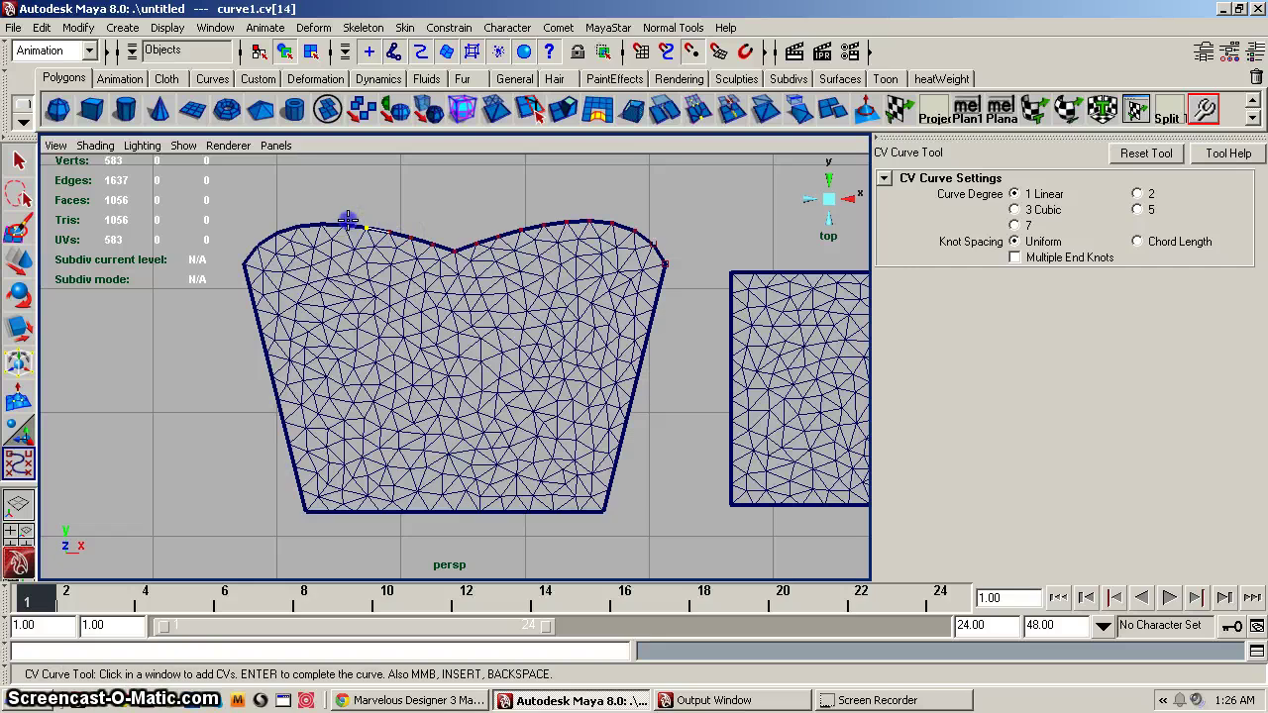
left_click(347, 223)
left_click(298, 223)
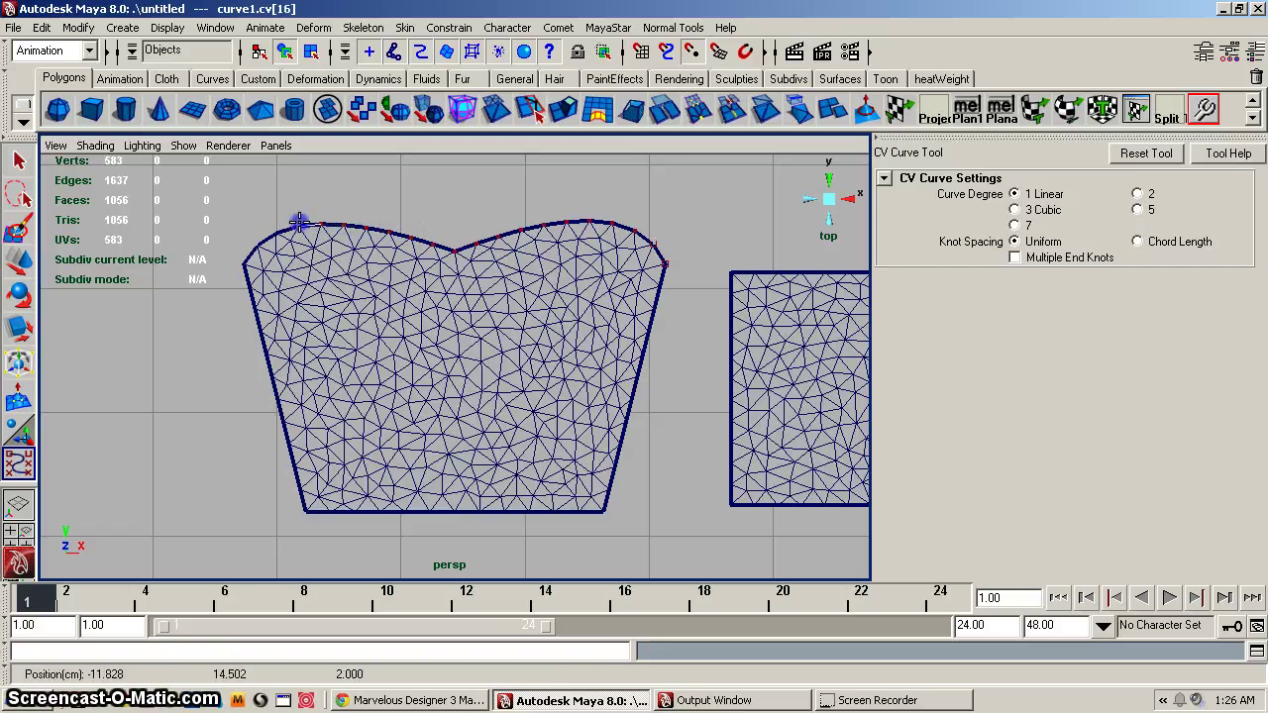
left_click(297, 225)
left_click(254, 242)
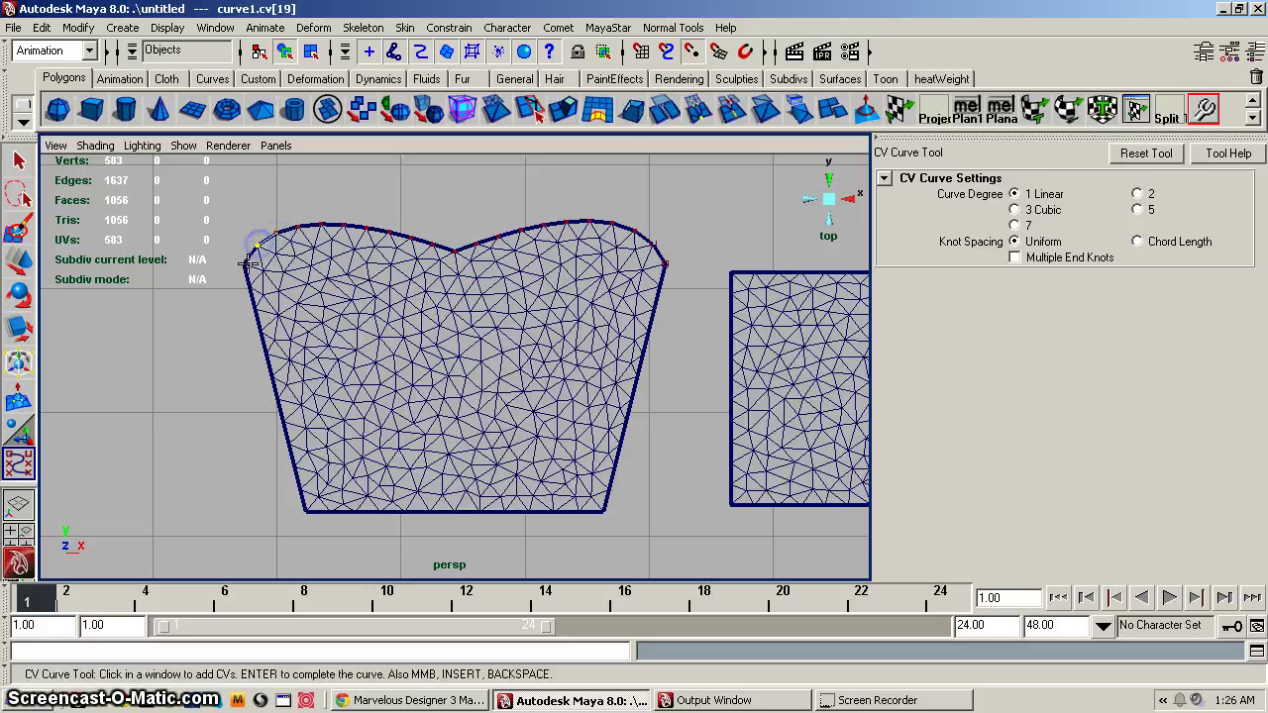
left_click(265, 292)
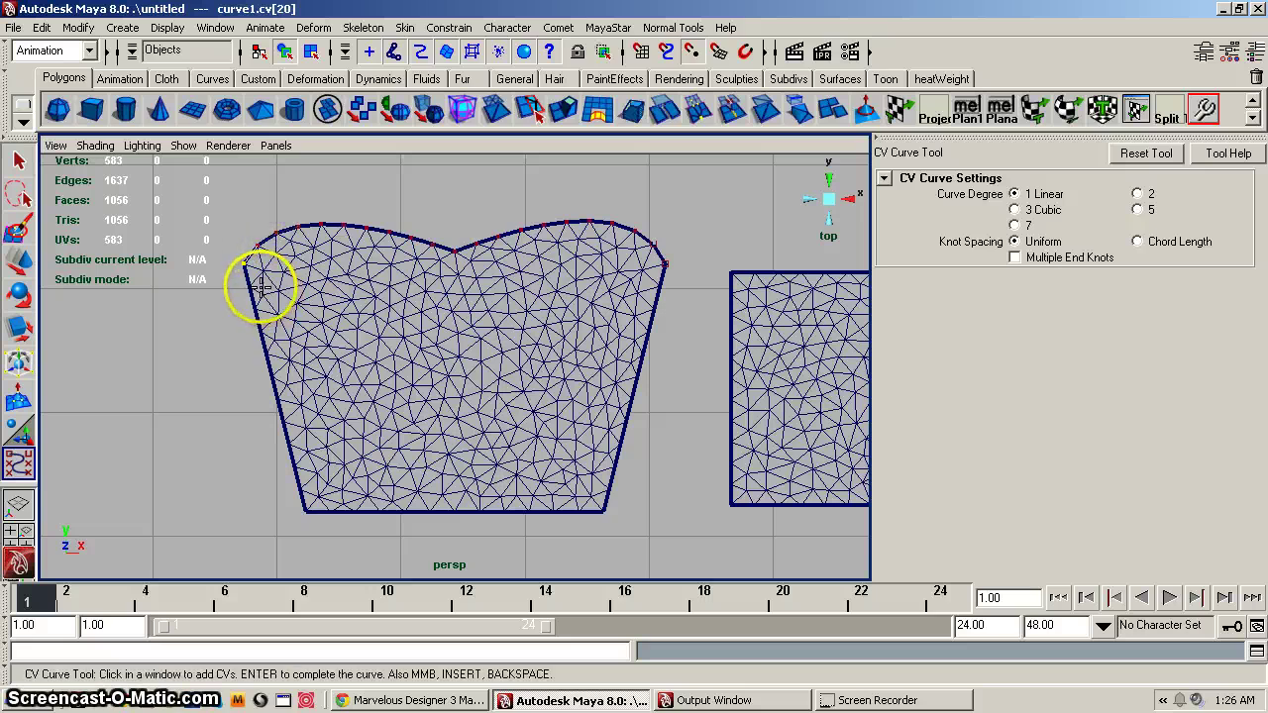
key("w")
key("F8")
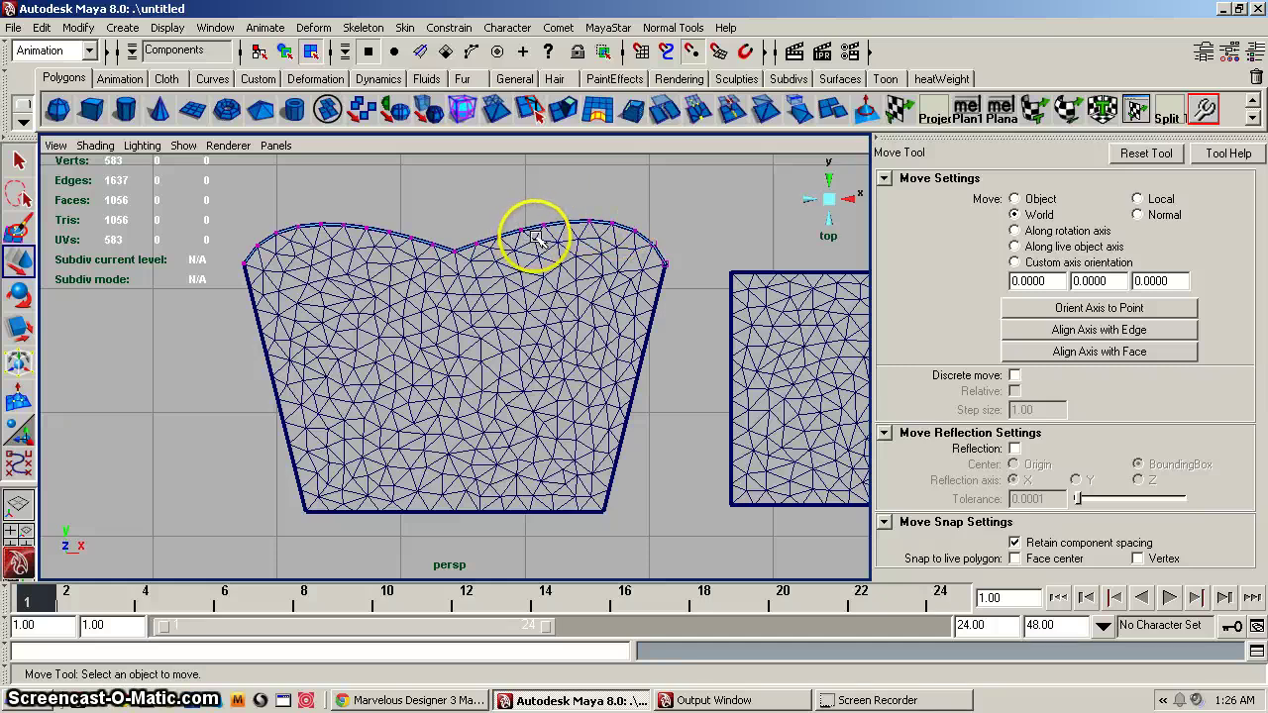
key("F8")
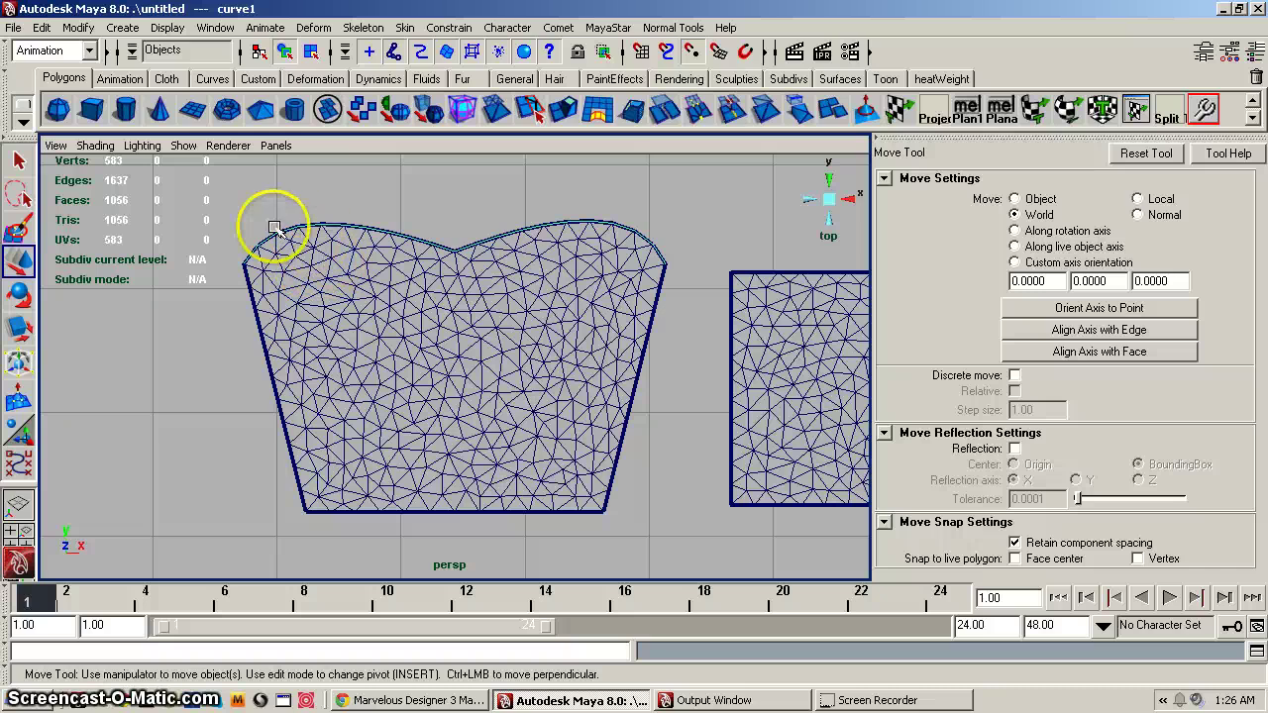
Draw a second linear CV curve snapped between the two bottom corners of the pattern and check its CVs.
left_click(124, 28)
left_click(168, 164)
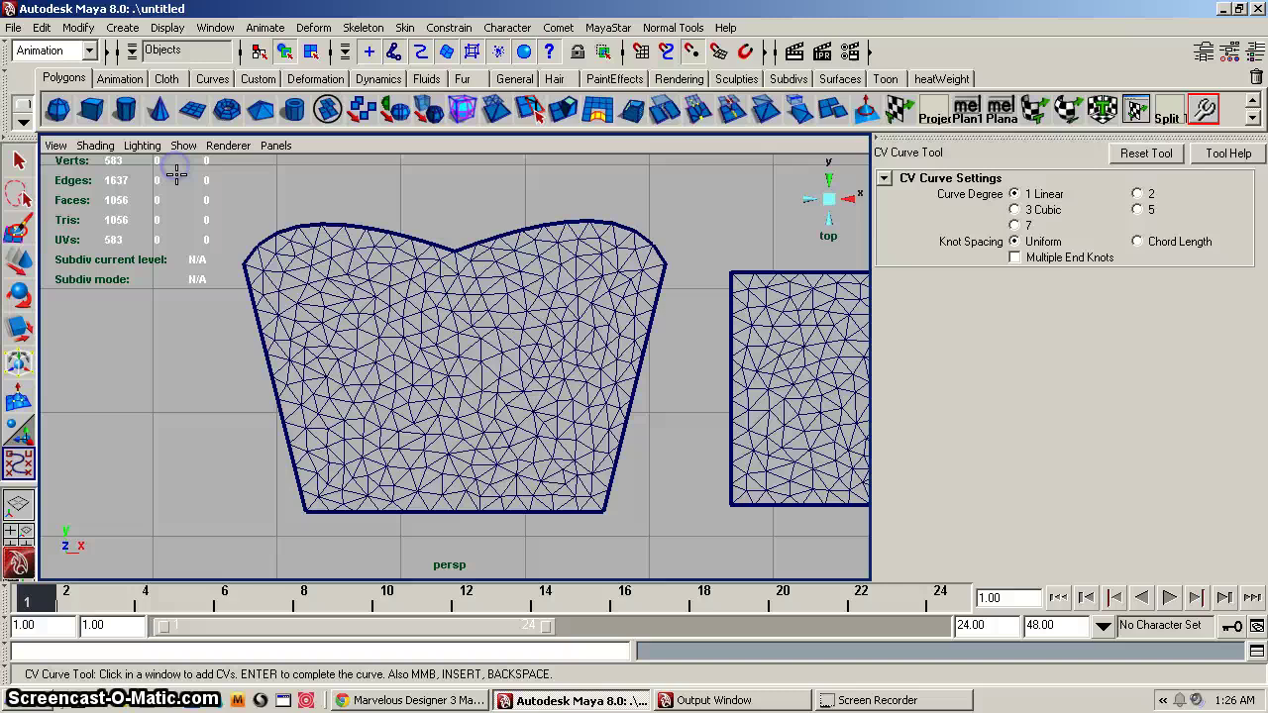
left_click(599, 510)
left_click_drag(331, 504, 304, 512)
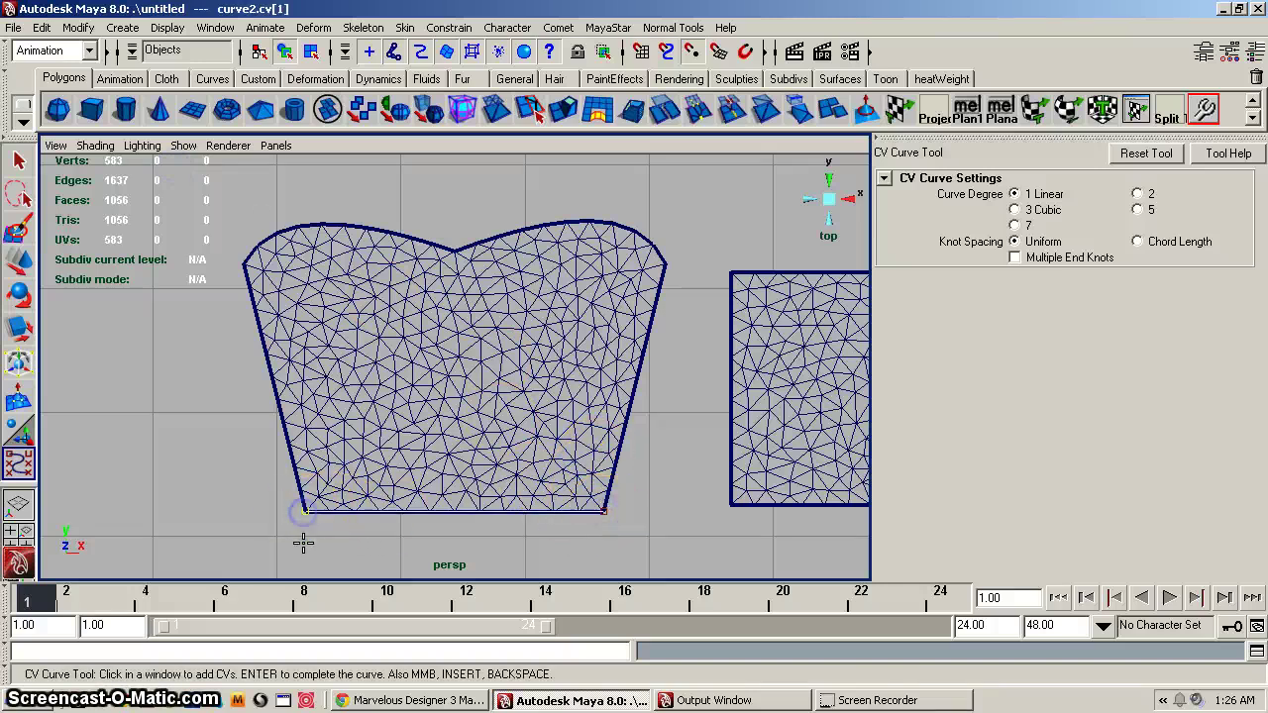
key("w")
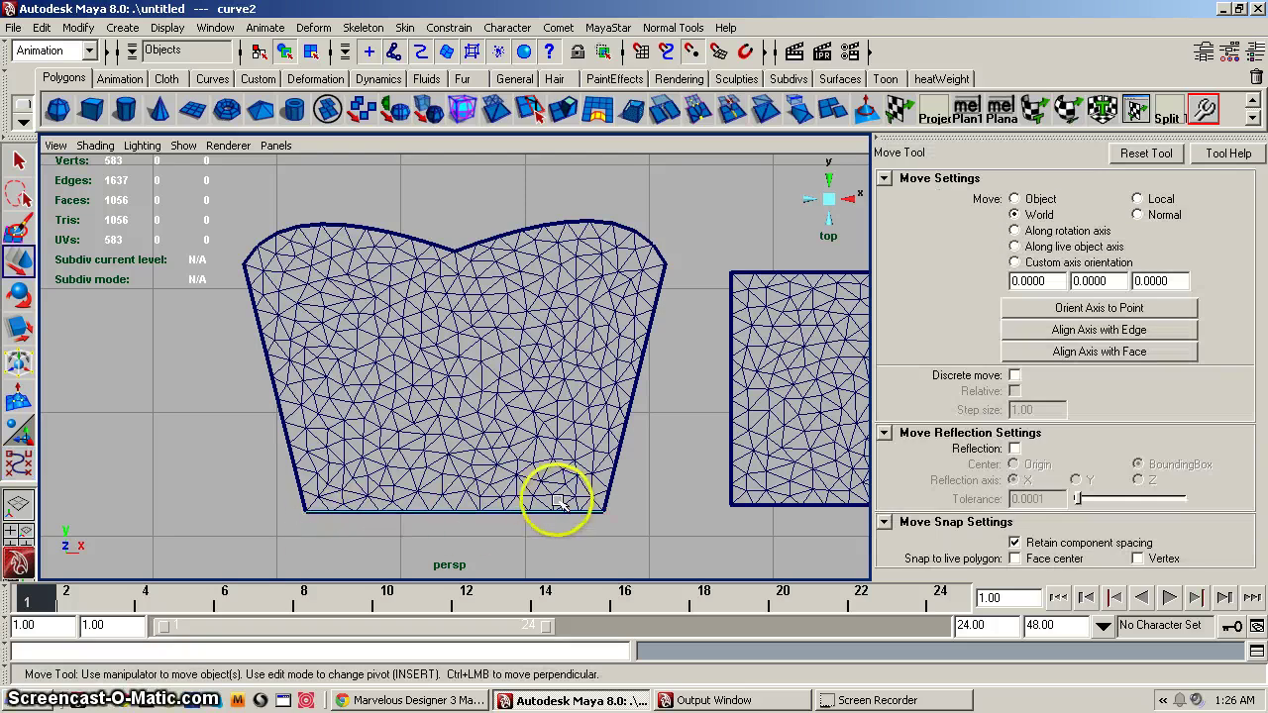
key("F8")
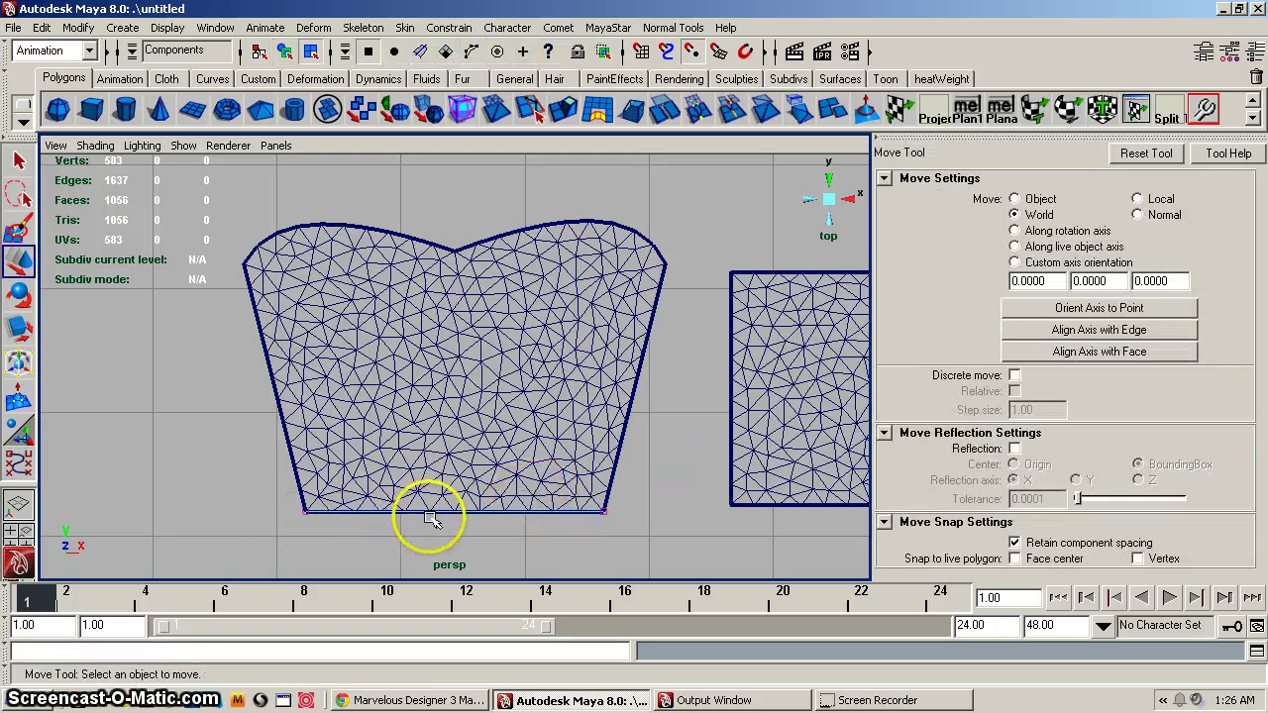
key("F8")
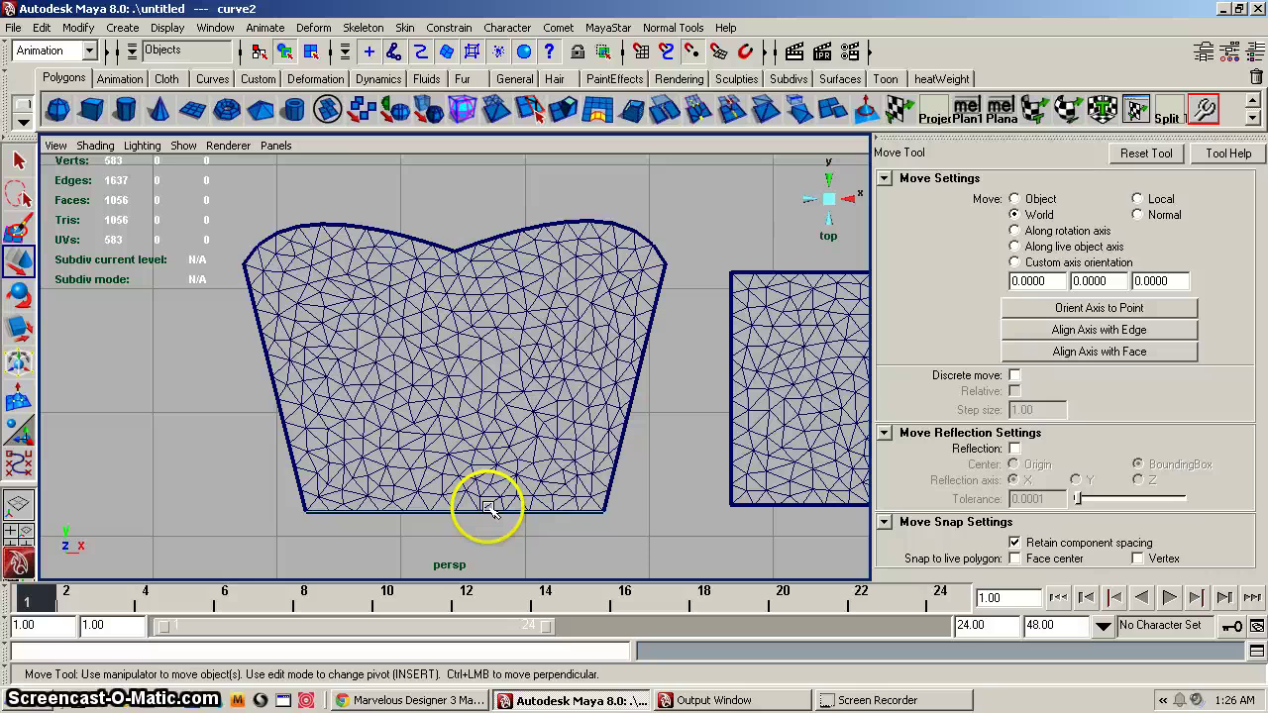
Rebuild the bottom-edge curve as a uniform linear curve with 20 spans, keeping its ends.
left_click(1207, 54)
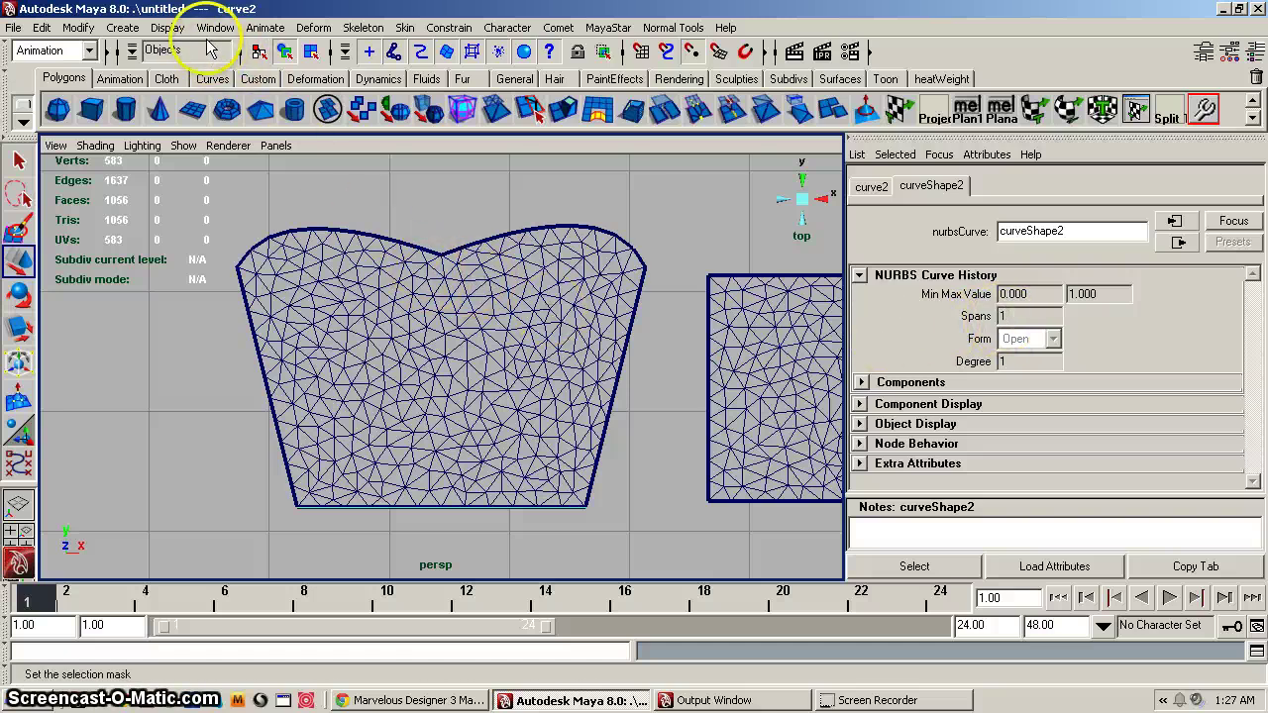
left_click(54, 50)
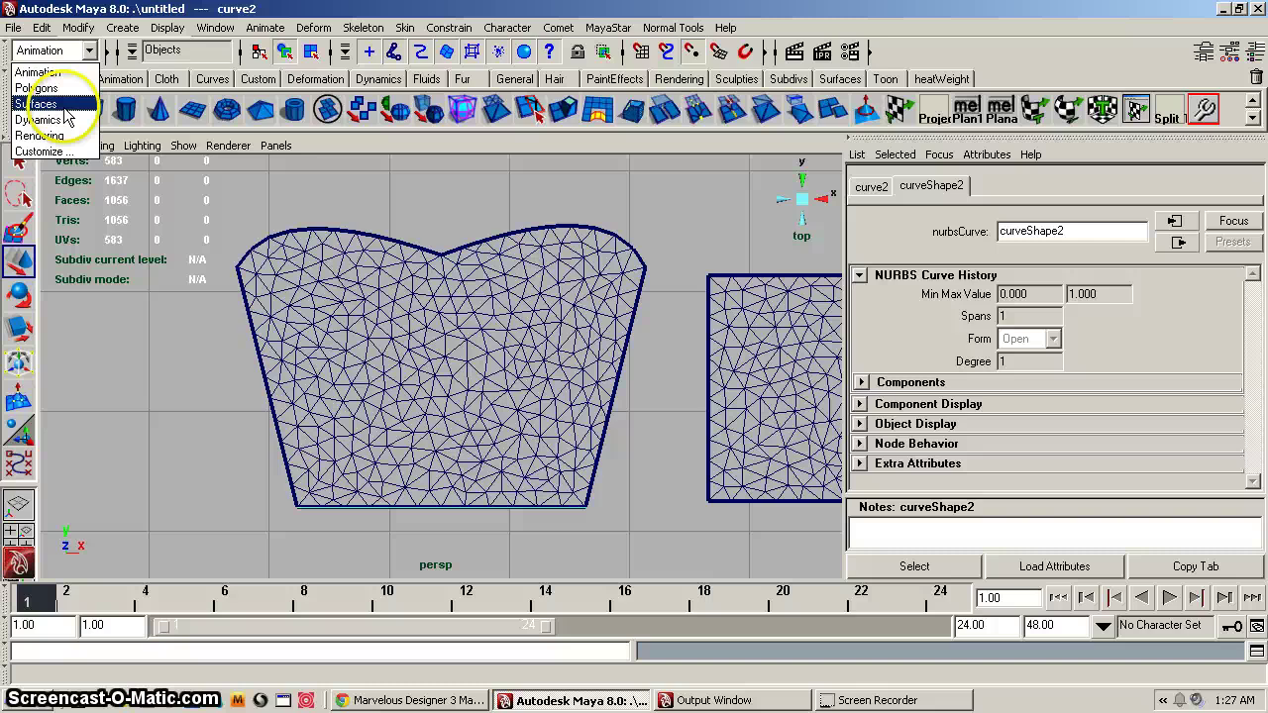
left_click(45, 104)
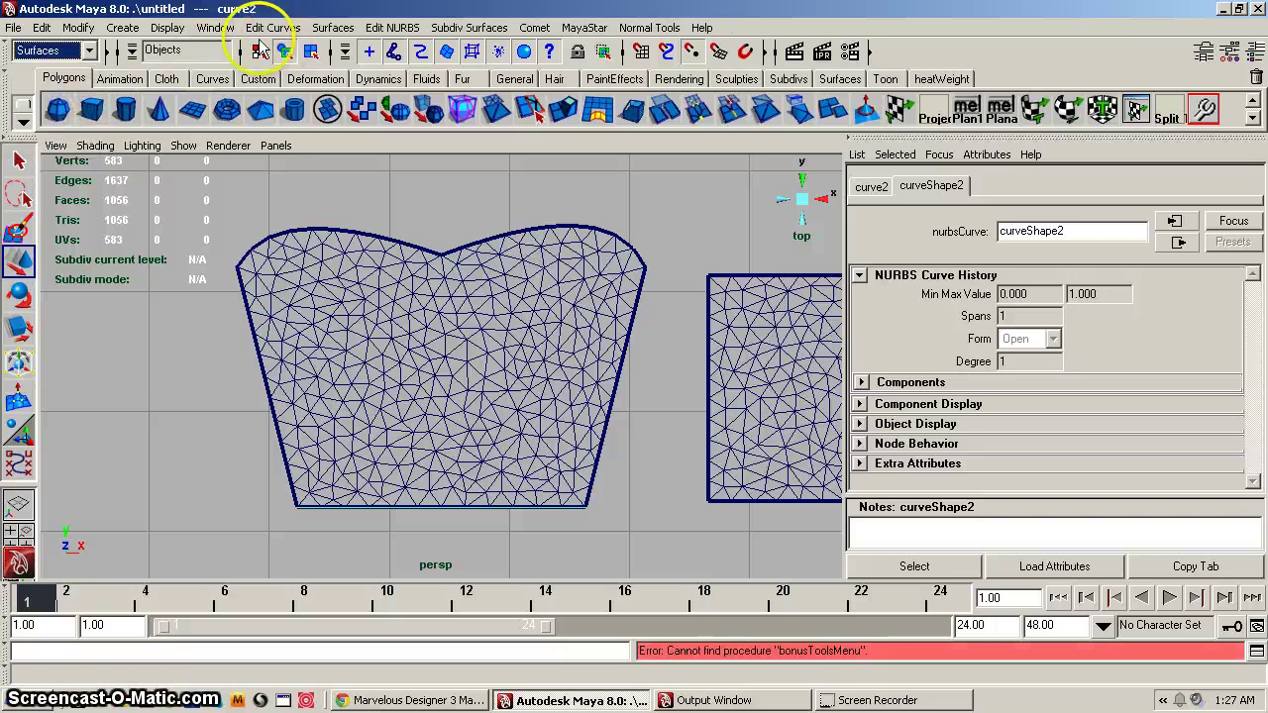
left_click(272, 27)
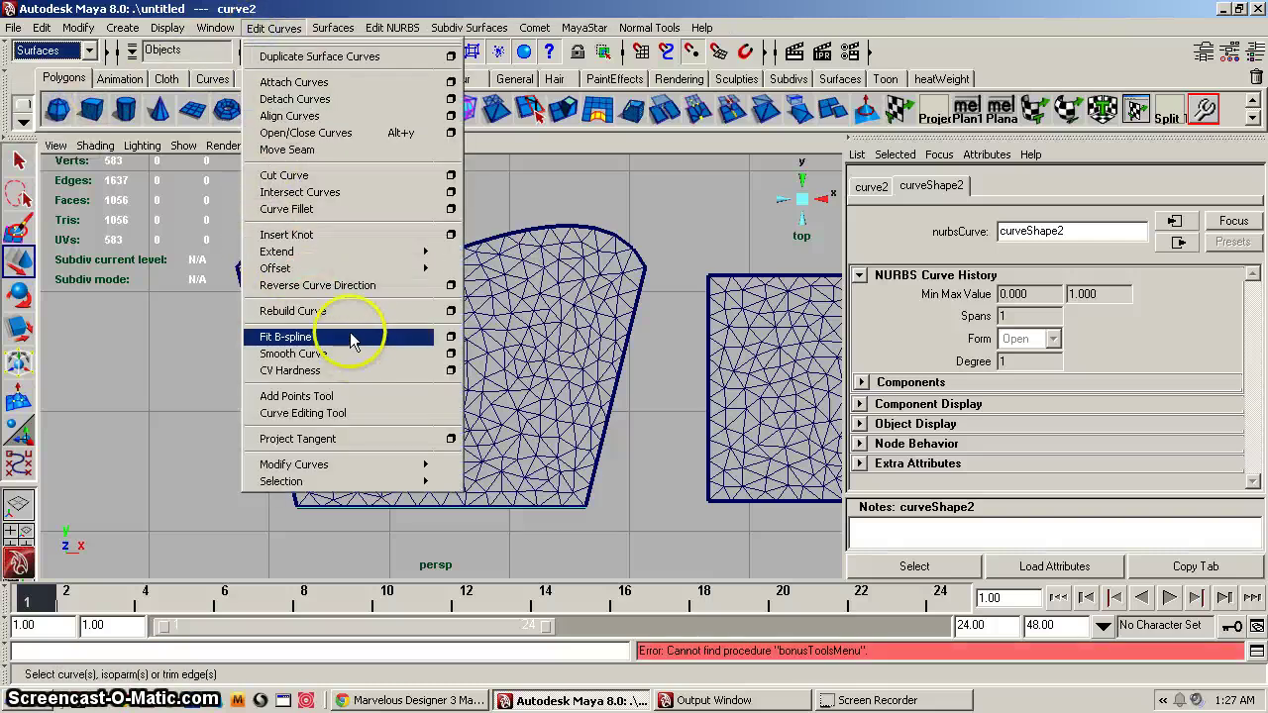
left_click(451, 310)
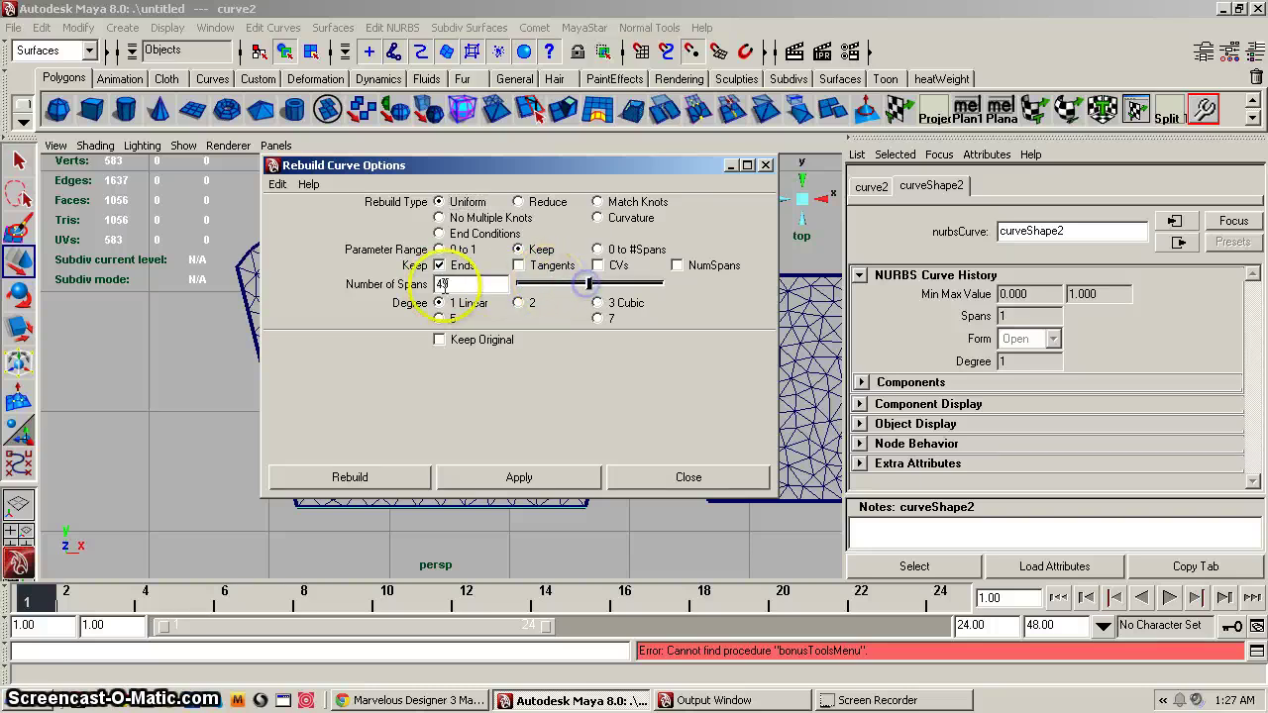
left_click_drag(444, 284, 368, 287)
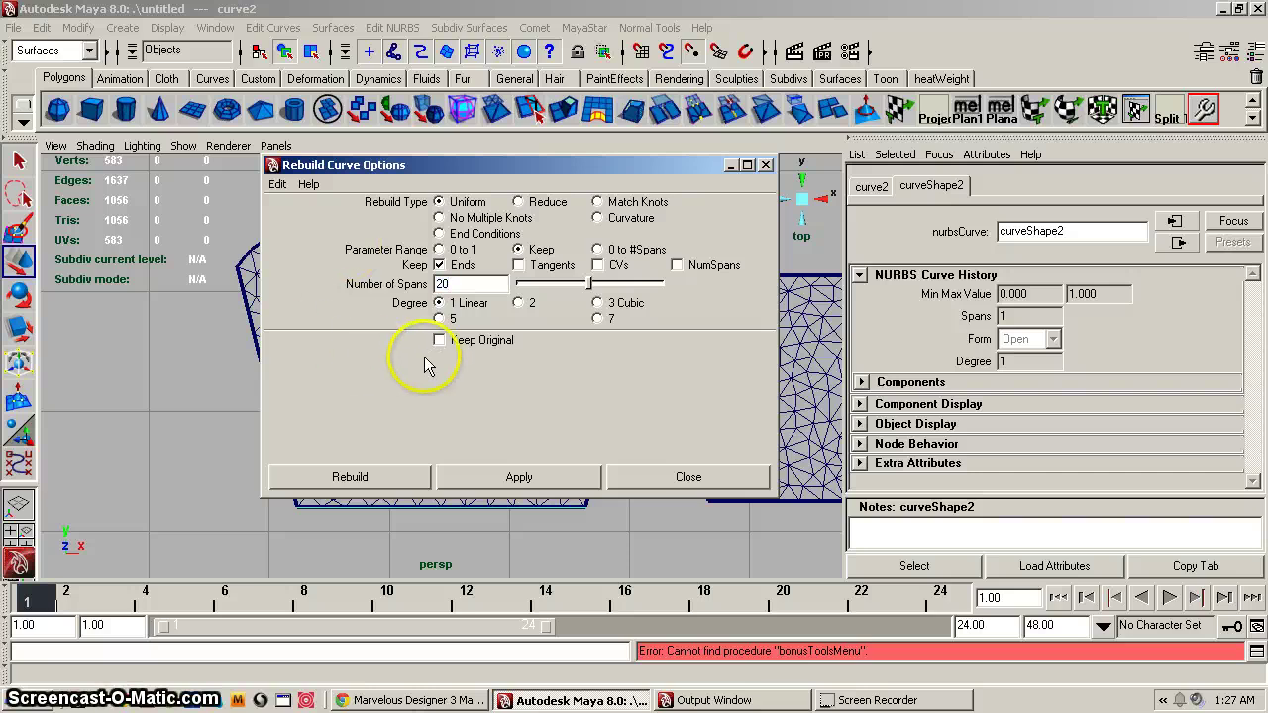
left_click(384, 478)
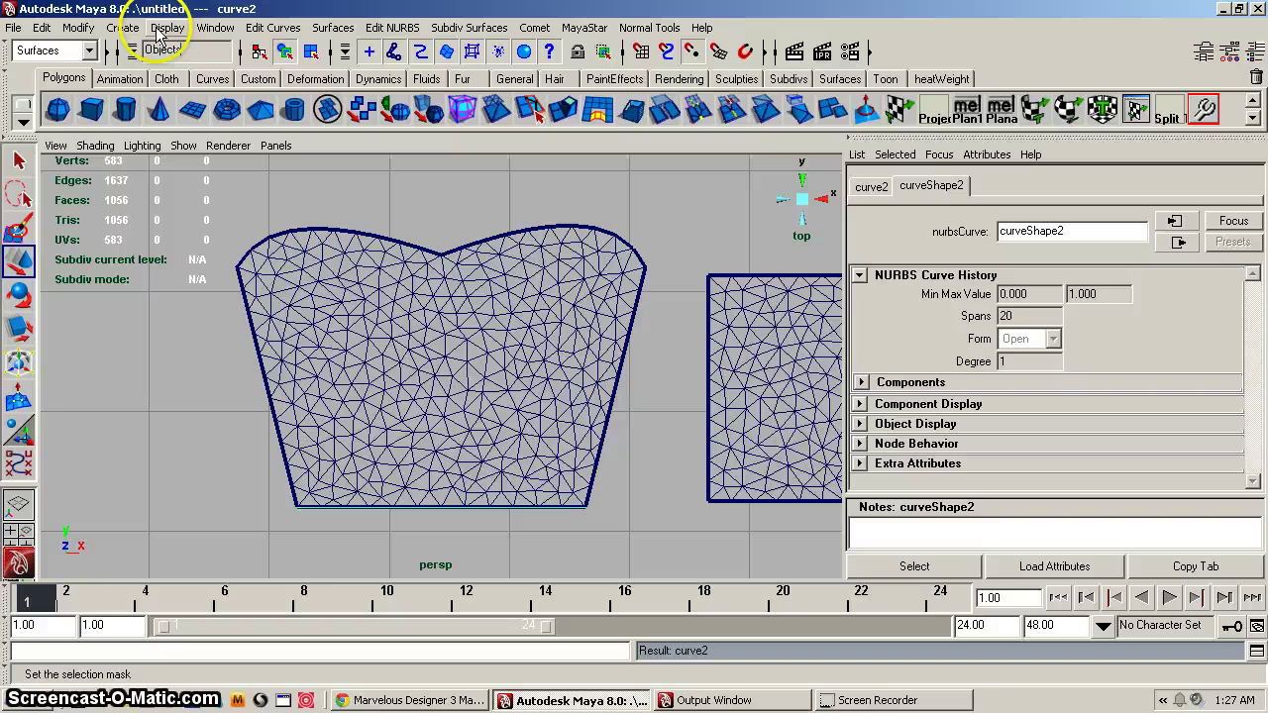
Check the span count of the top-edge curve from the Outliner, and select curve1 and curve2 together.
left_click(216, 28)
left_click(238, 167)
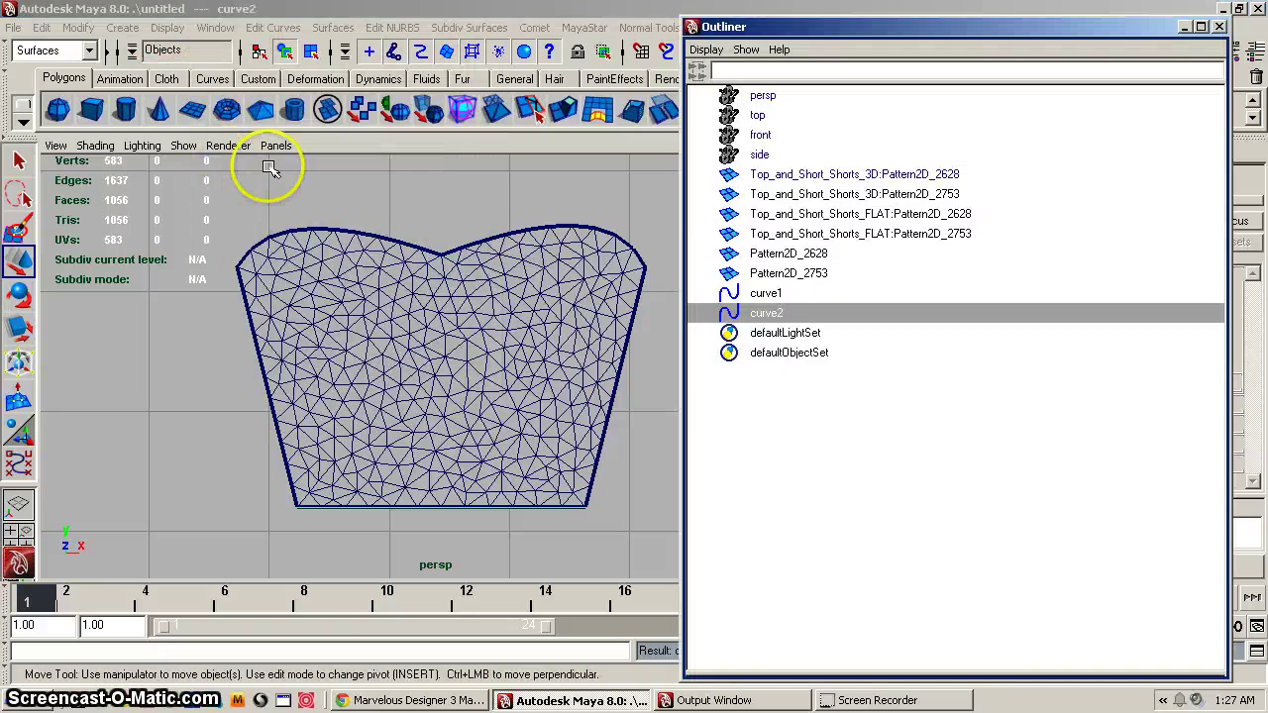
left_click_drag(807, 38, 327, 25)
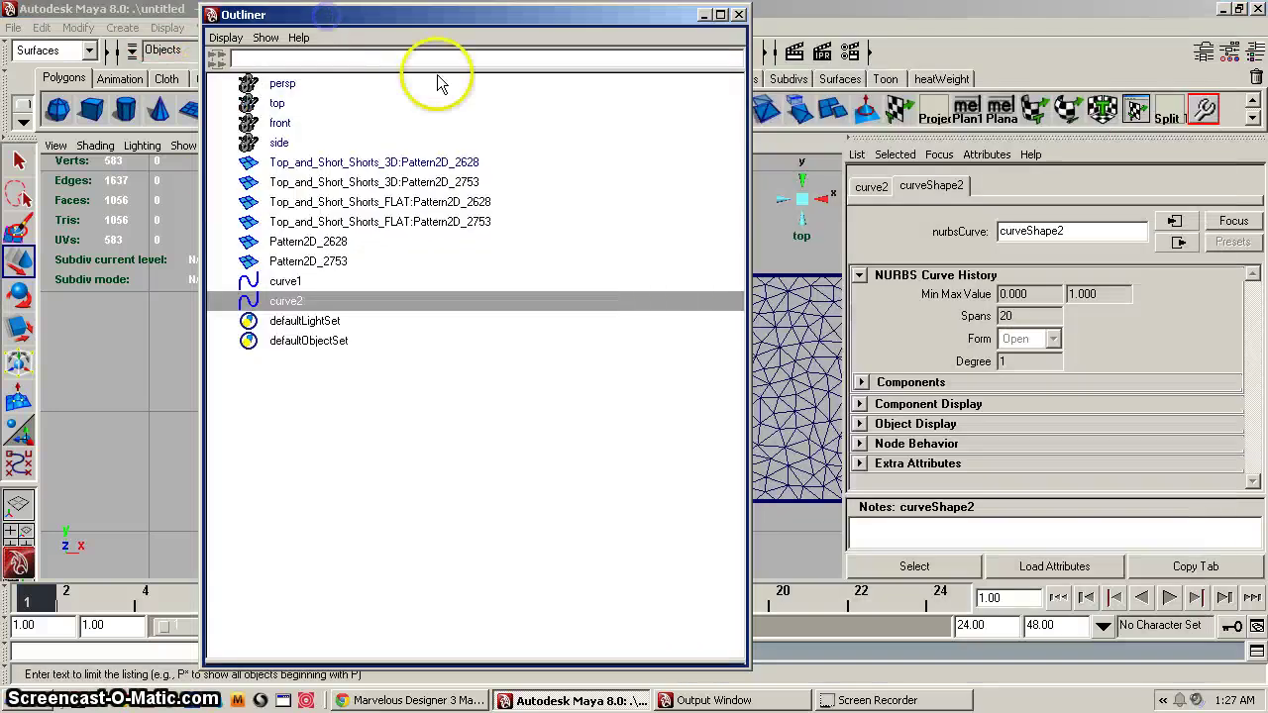
left_click(292, 282)
left_click(293, 300)
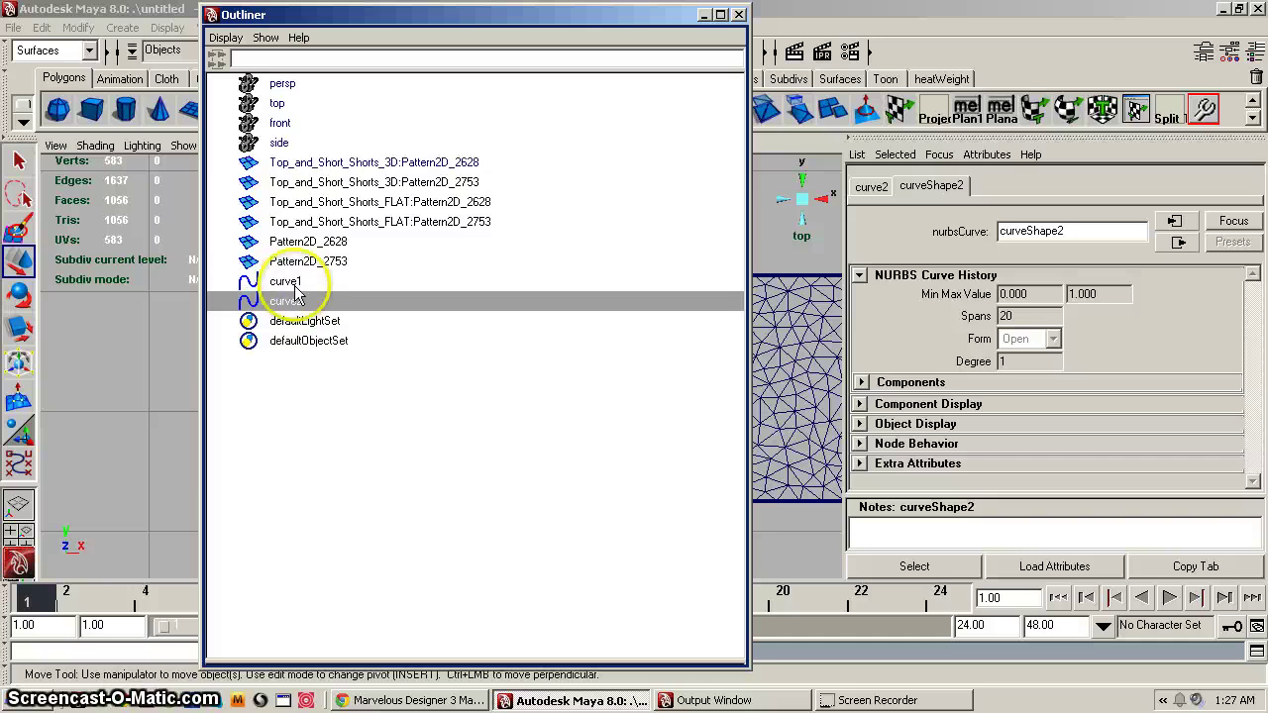
left_click(297, 282)
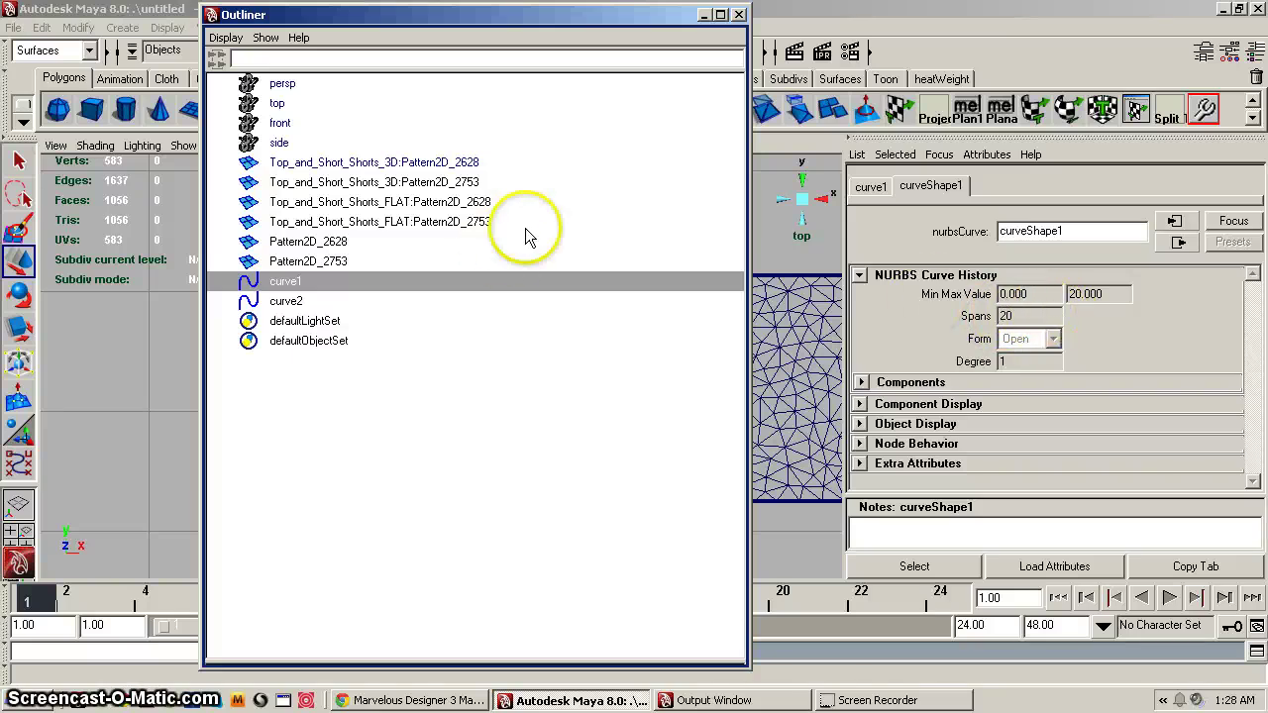
left_click(290, 301, "shift")
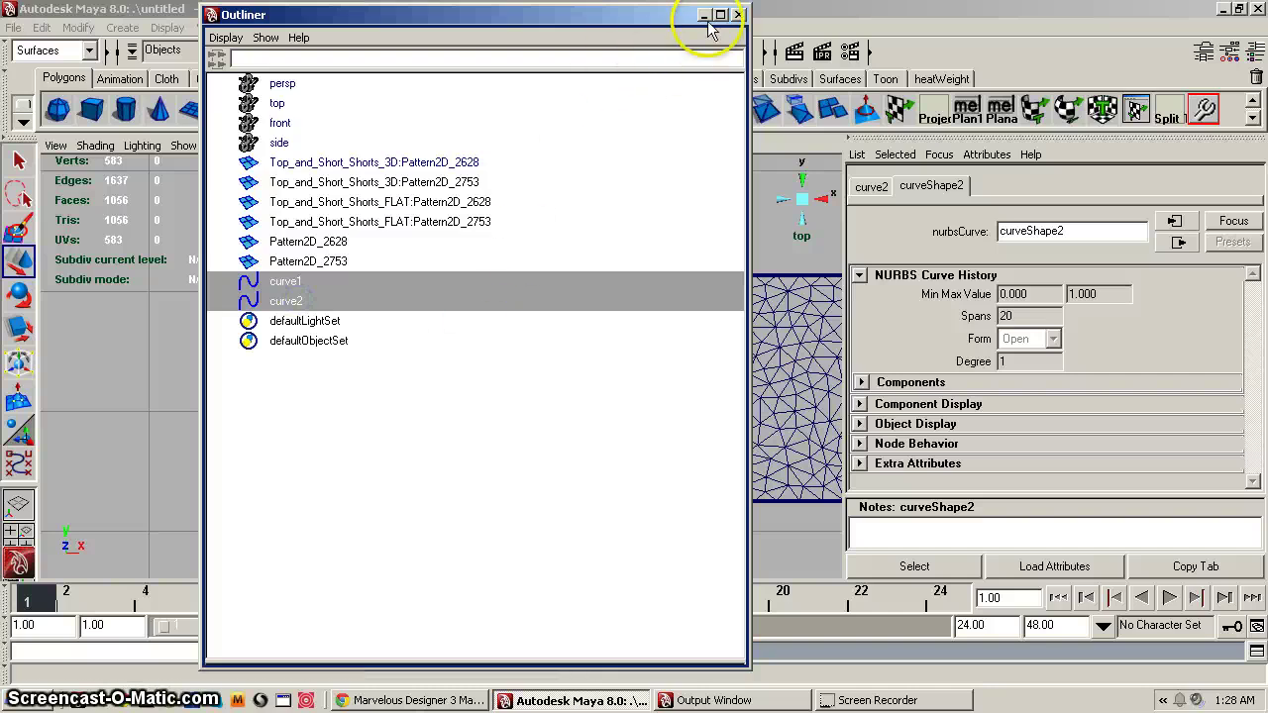
left_click_drag(683, 14, 1011, 2)
left_click(1066, 6)
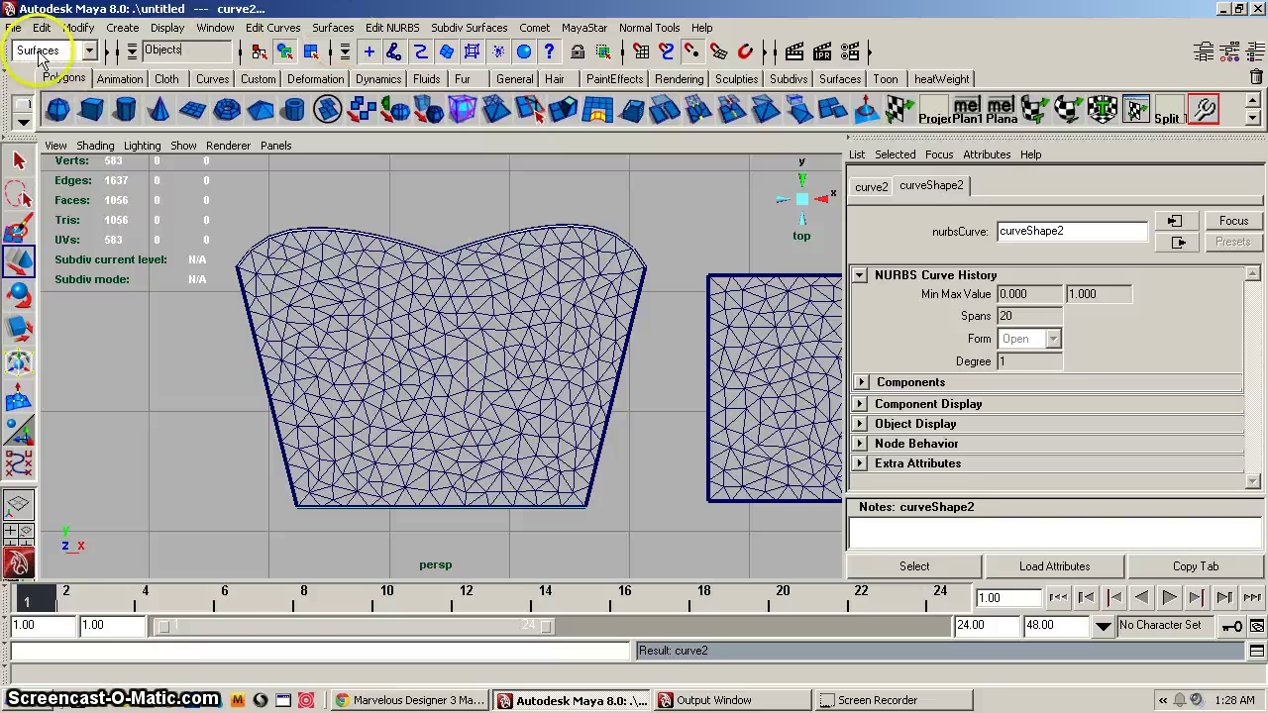
Loft the two curves into a uniform linear polygon surface with partial curve range and control-point tessellation, and set its section spans to 10.
left_click(337, 27)
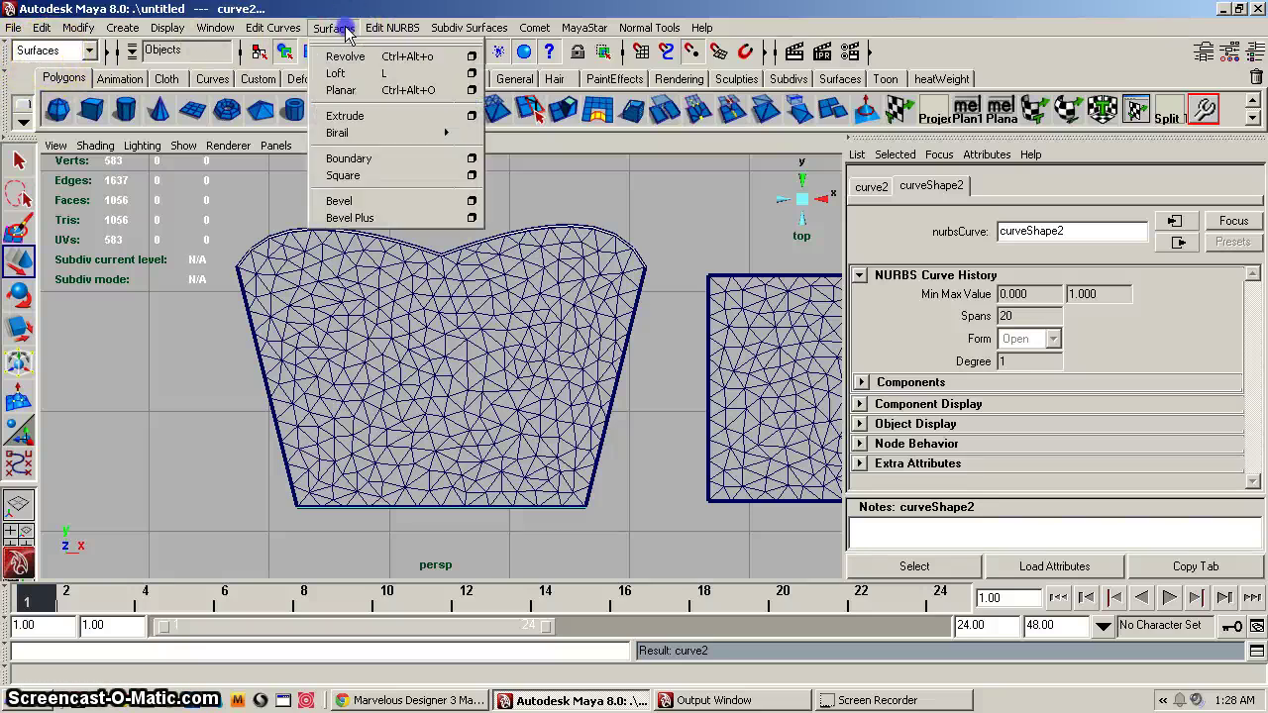
left_click(471, 73)
left_click(502, 202)
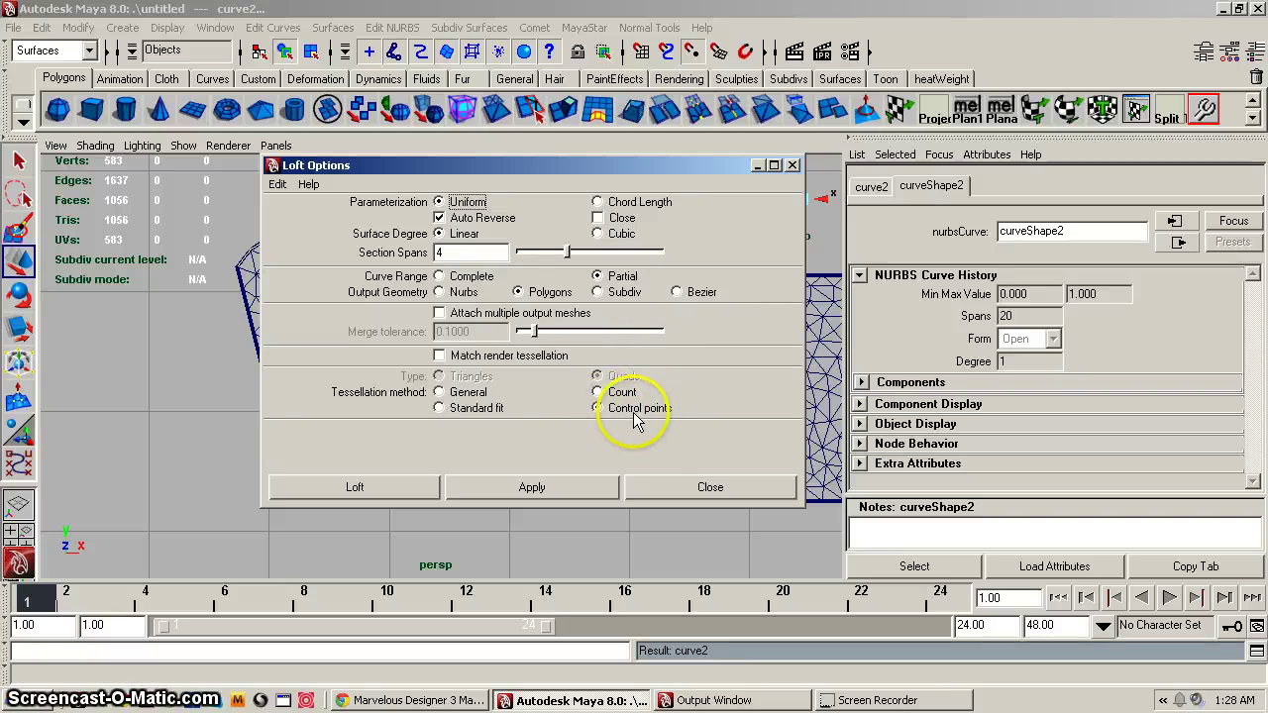
left_click(391, 494)
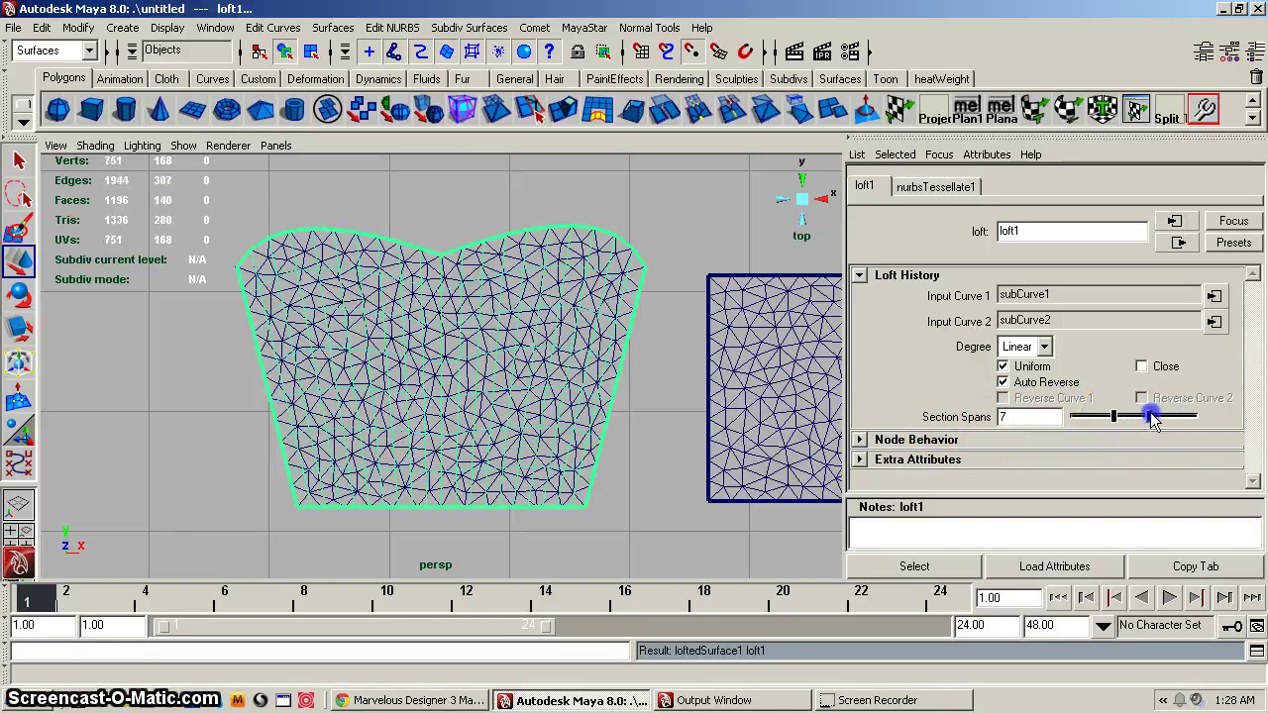
left_click_drag(1163, 420, 1216, 420)
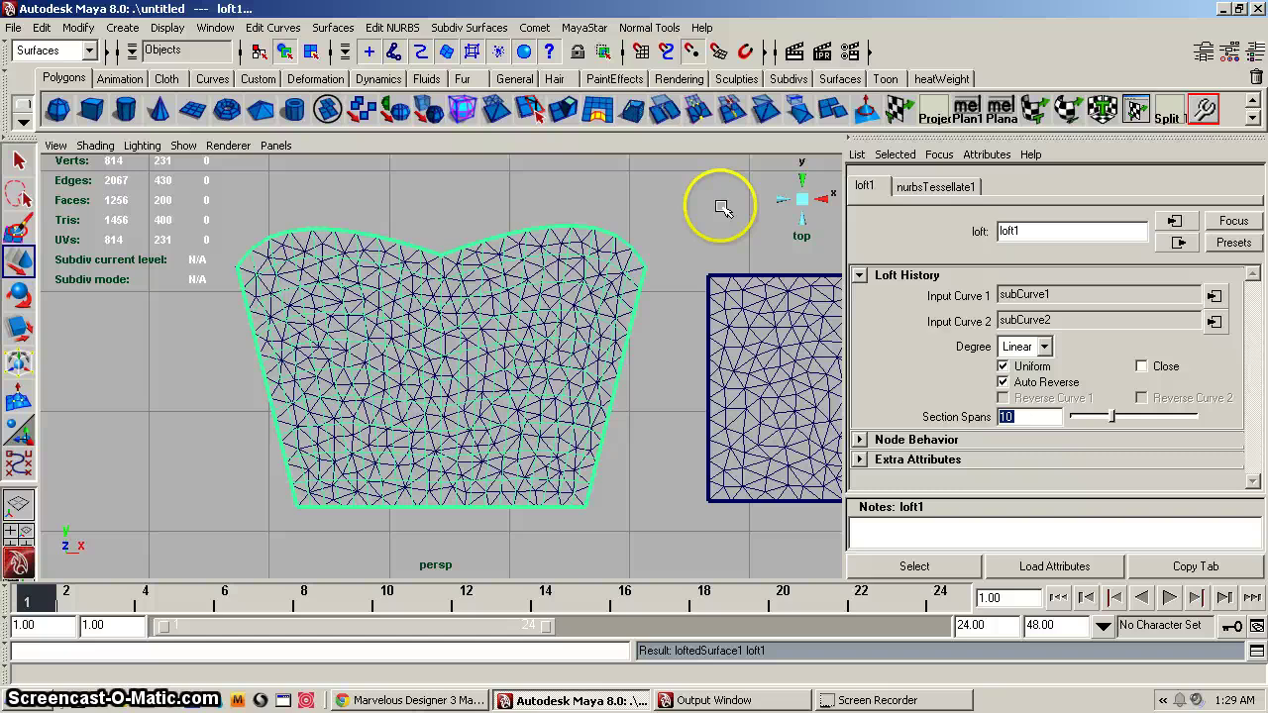
Move the lofted surface up off the flat front pattern to about 0.85 in Translate Z.
left_click(801, 199)
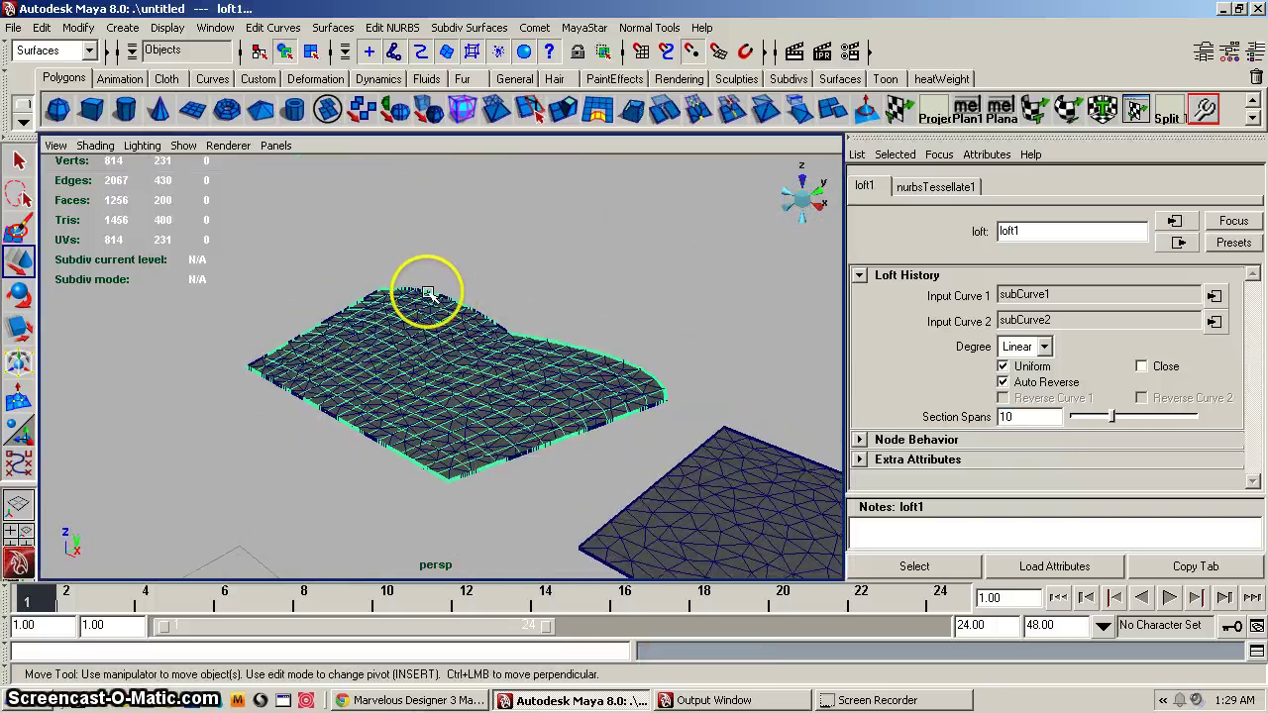
left_click(428, 296)
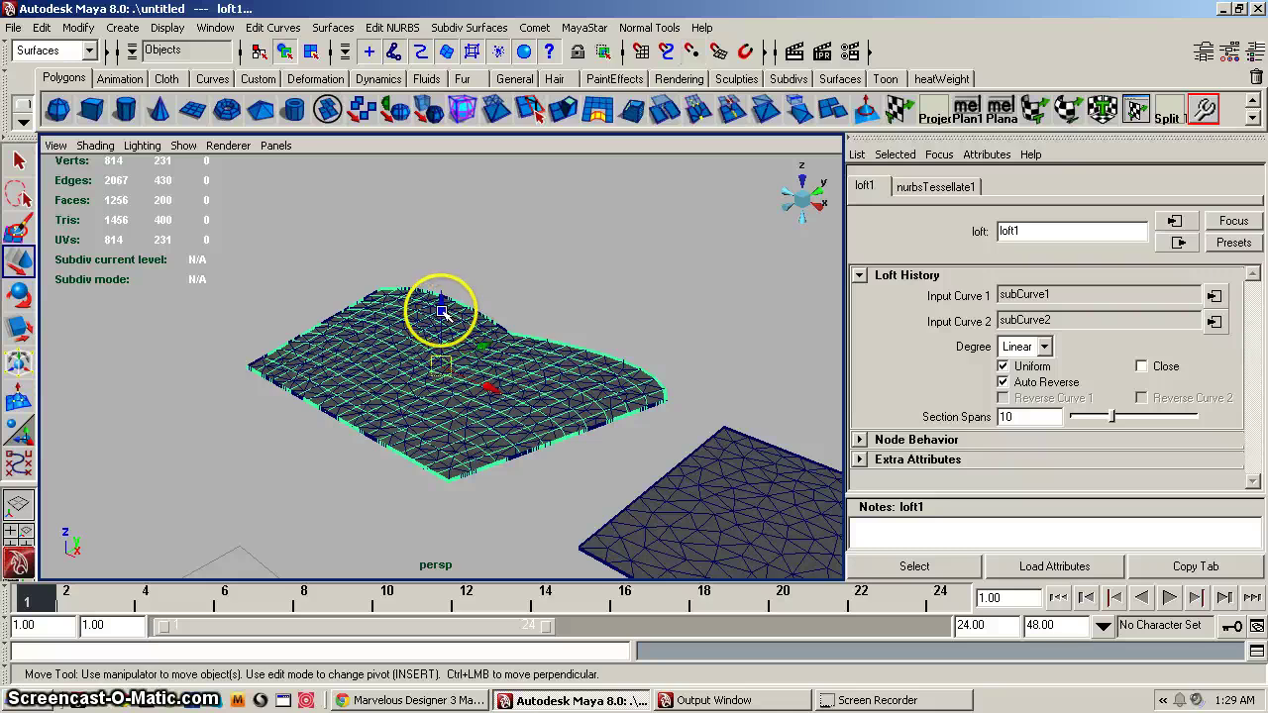
left_click_drag(439, 304, 445, 201)
left_click_drag(498, 235, 532, 274, "alt")
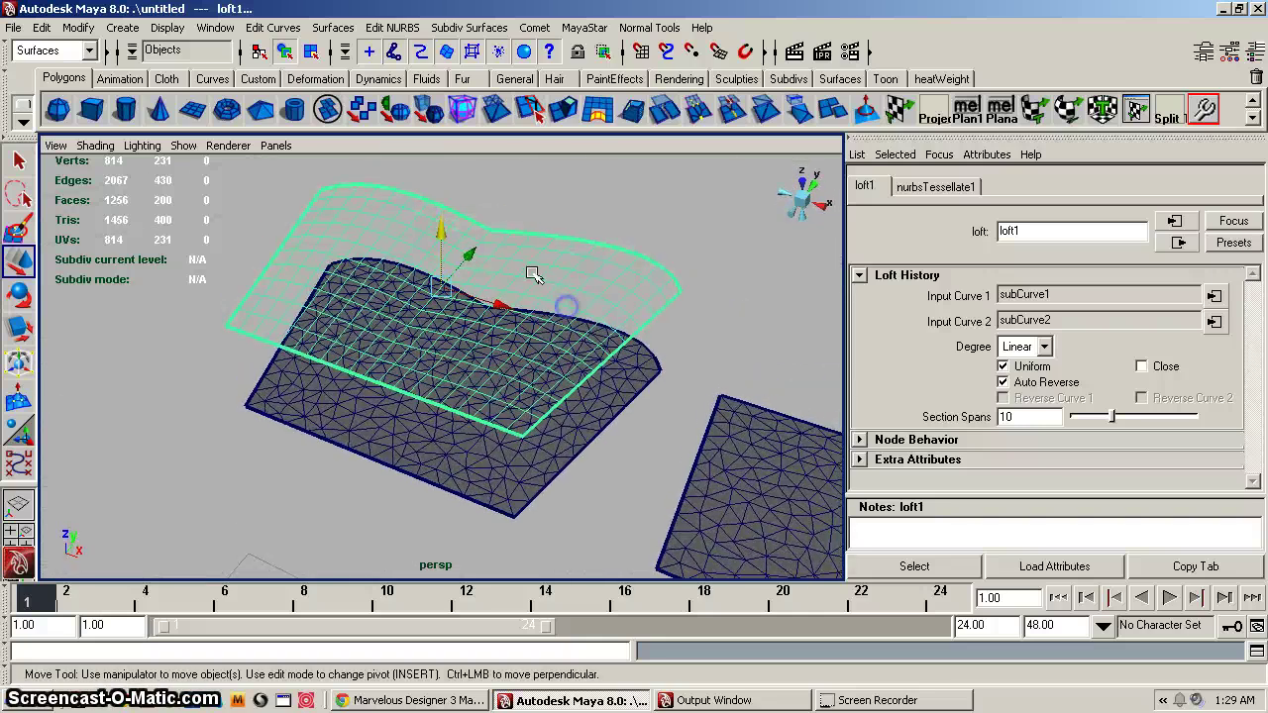
Reverse the normals of the lofted polygon surface.
left_click(68, 55)
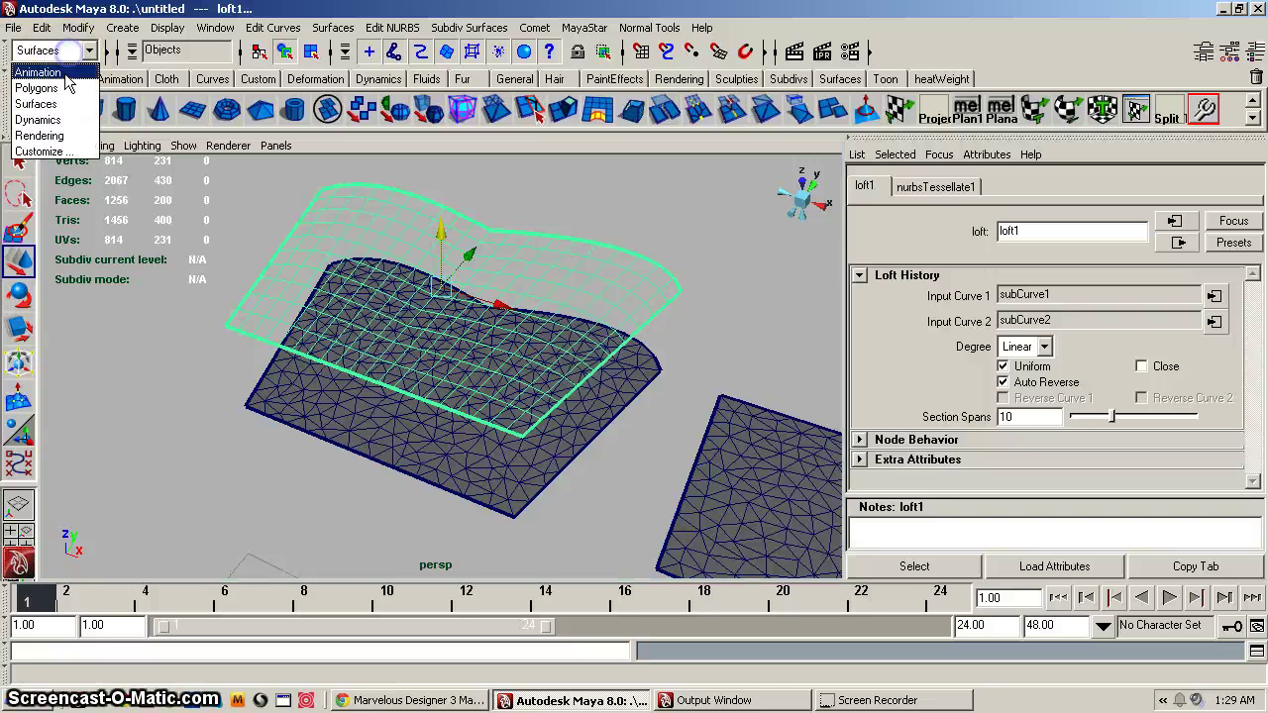
left_click(56, 85)
left_click(442, 29)
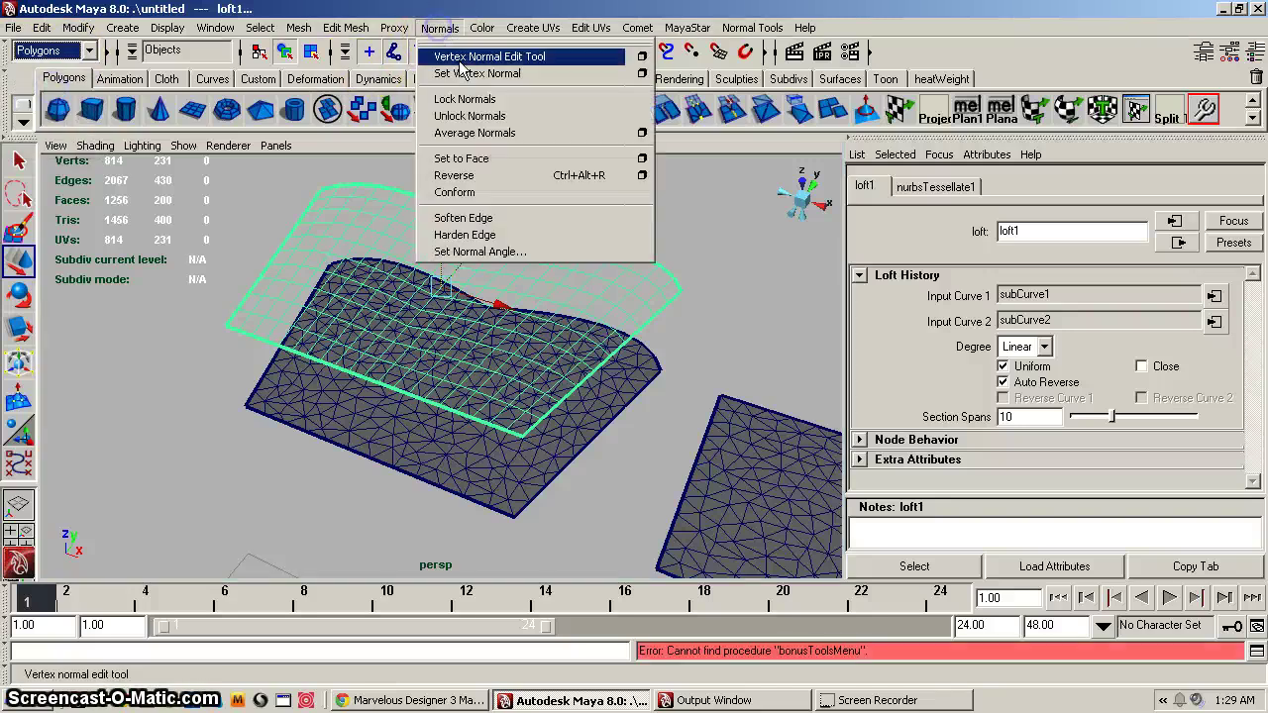
left_click(459, 174)
left_click_drag(577, 268, 535, 250, "alt")
right_click_drag(535, 249, 544, 228, "alt")
left_click_drag(544, 228, 730, 383, "alt")
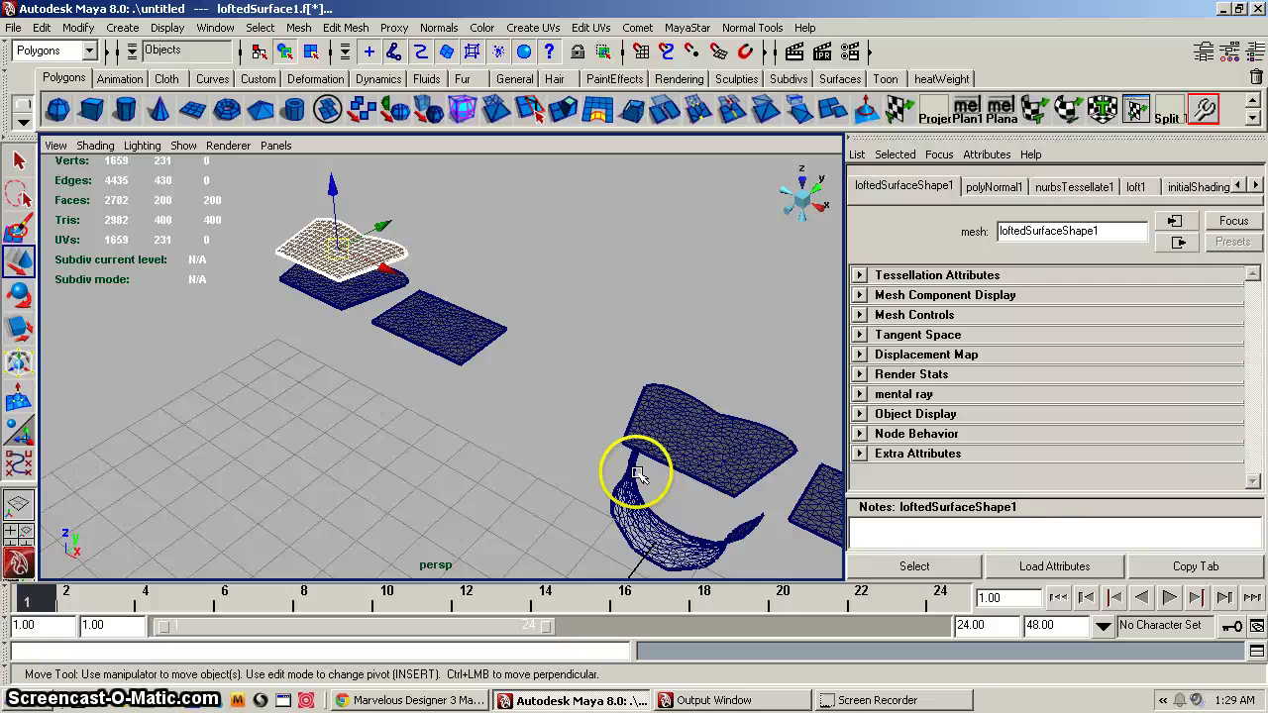
right_click_drag(518, 344, 693, 406, "alt")
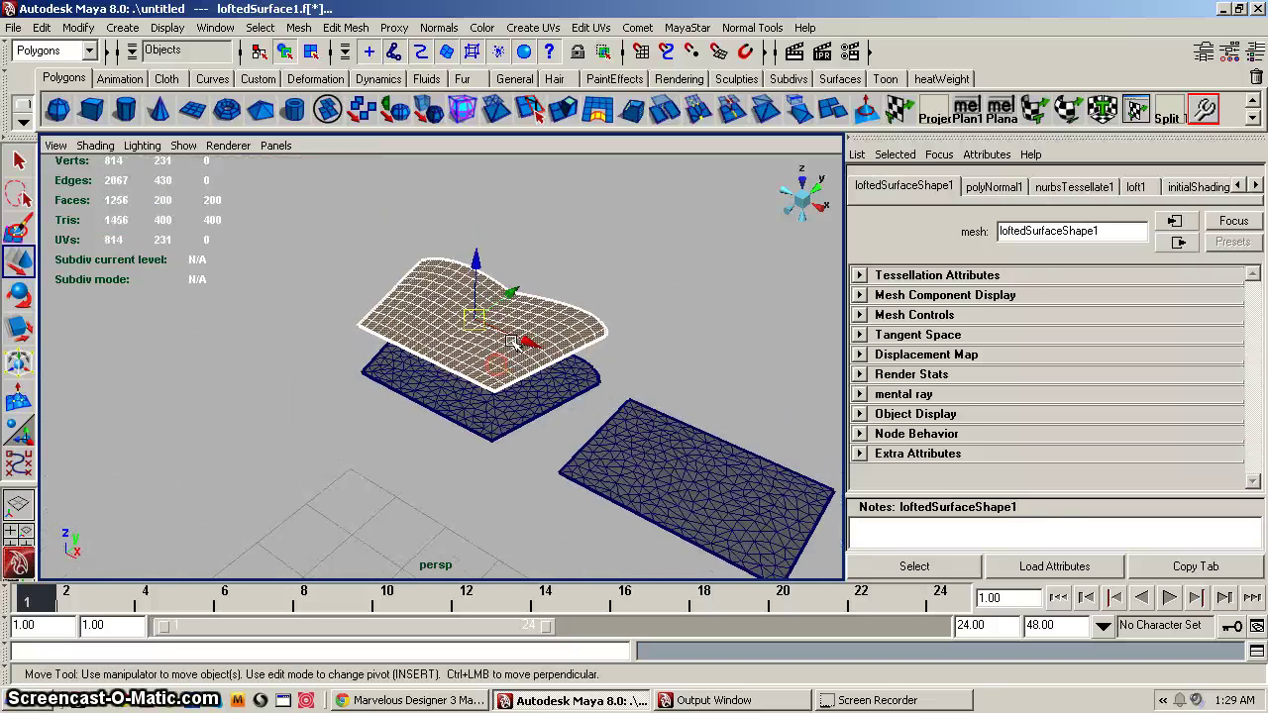
right_click_drag(456, 337, 508, 350, "alt")
Create a subdiv proxy of the lofted surface with the Exponential method, 1 subdivision level, kept geometry borders and no mirroring.
left_click(652, 269)
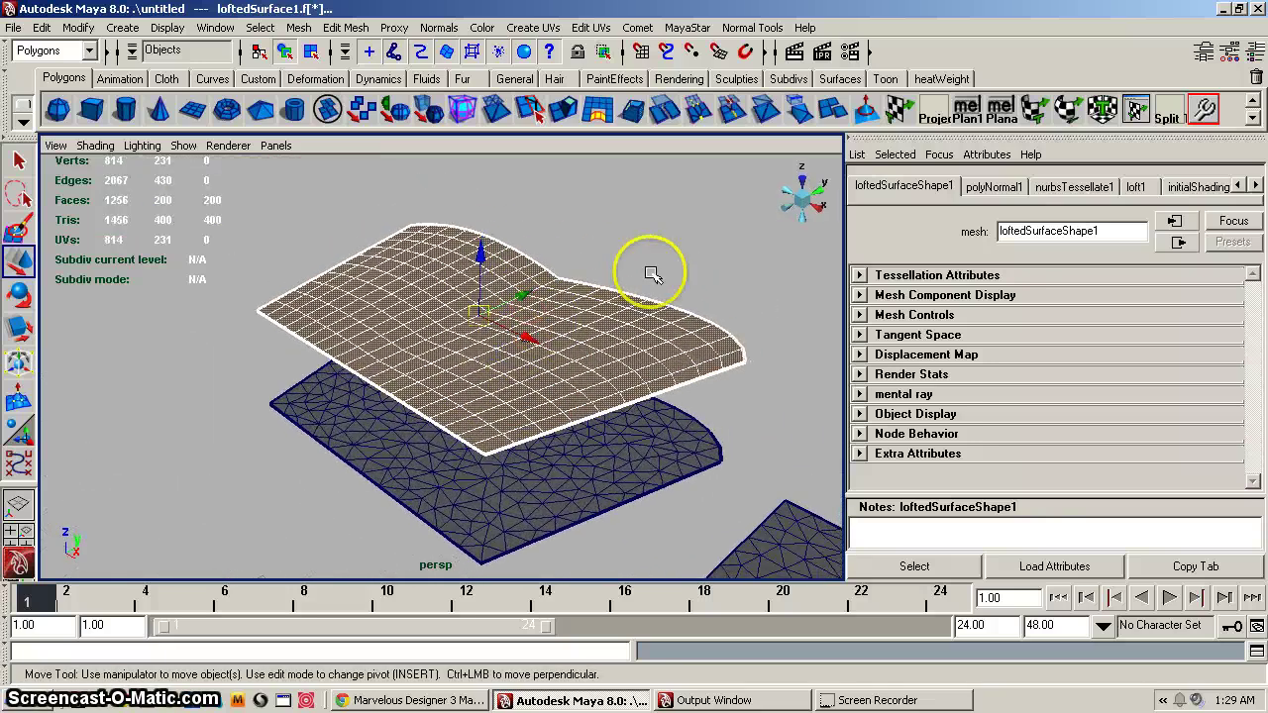
left_click(595, 345)
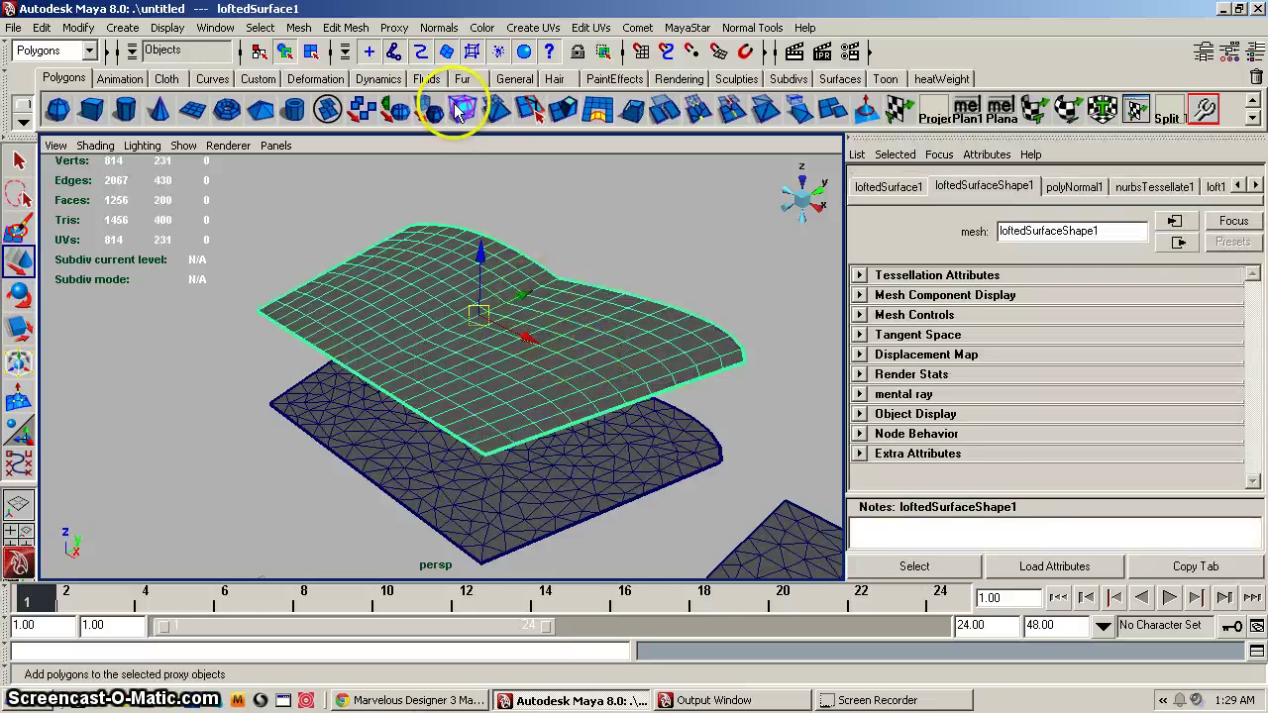
left_click(395, 27)
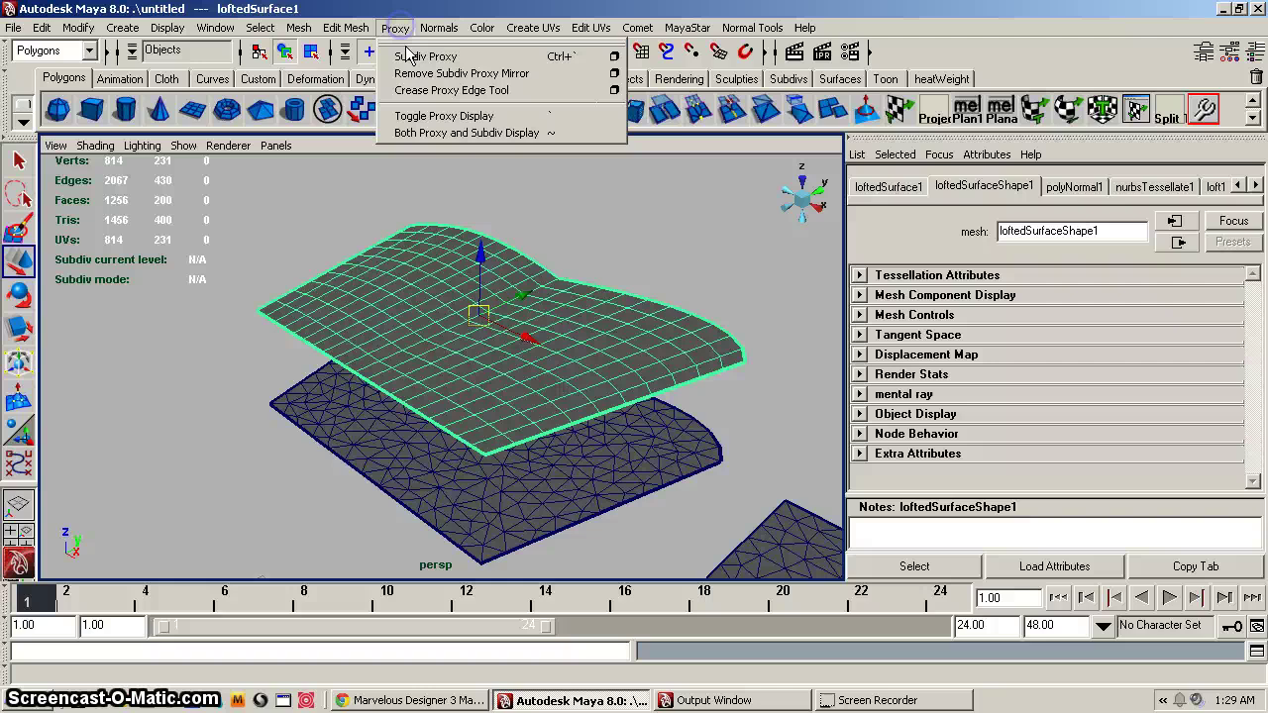
left_click(613, 60)
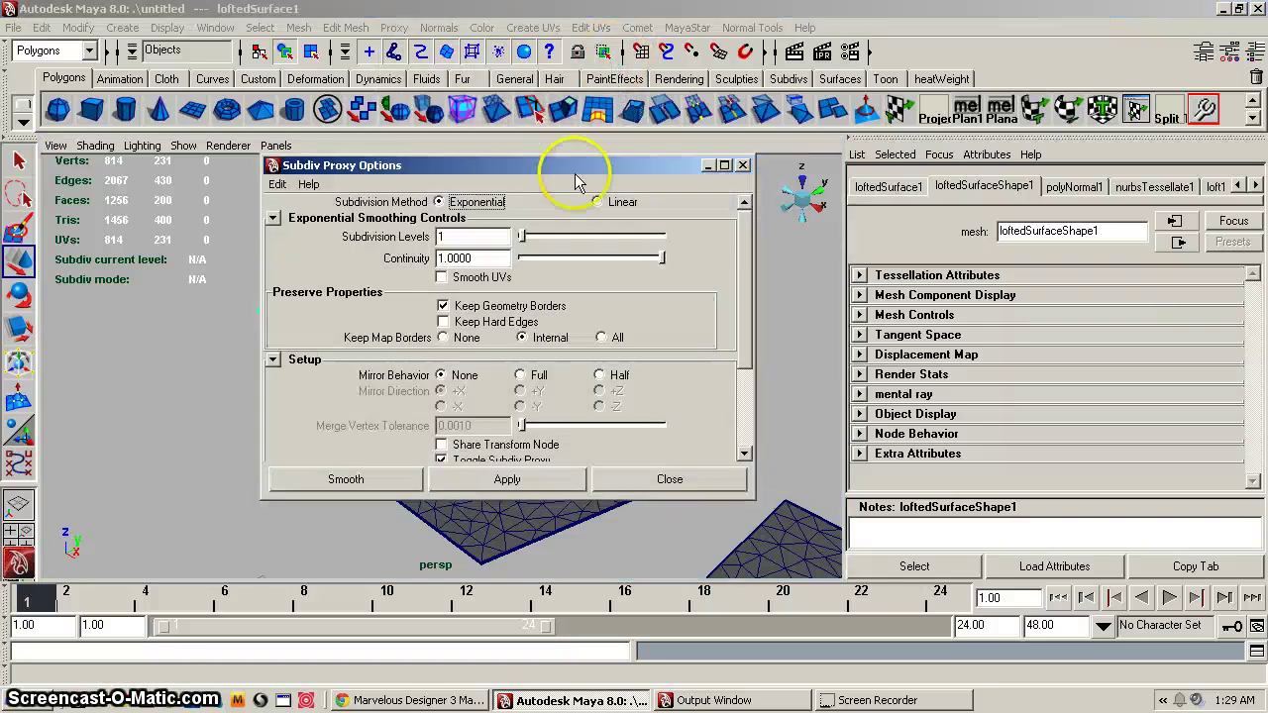
mouse_move(745, 248)
left_mouse_down()
mouse_move(745, 327)
mouse_move(756, 230)
left_mouse_up()
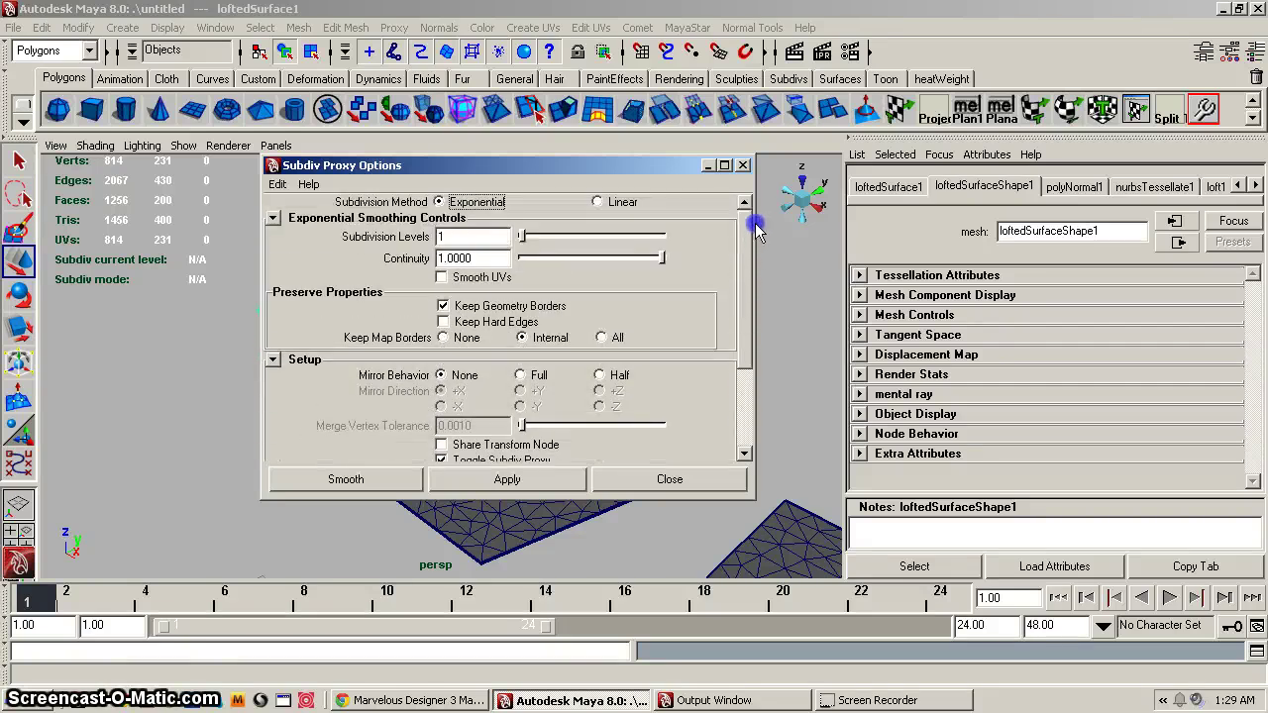
left_click(346, 479)
Raise the original lofted surface above its smooth proxy to about 1.47 in Translate Z.
key("w")
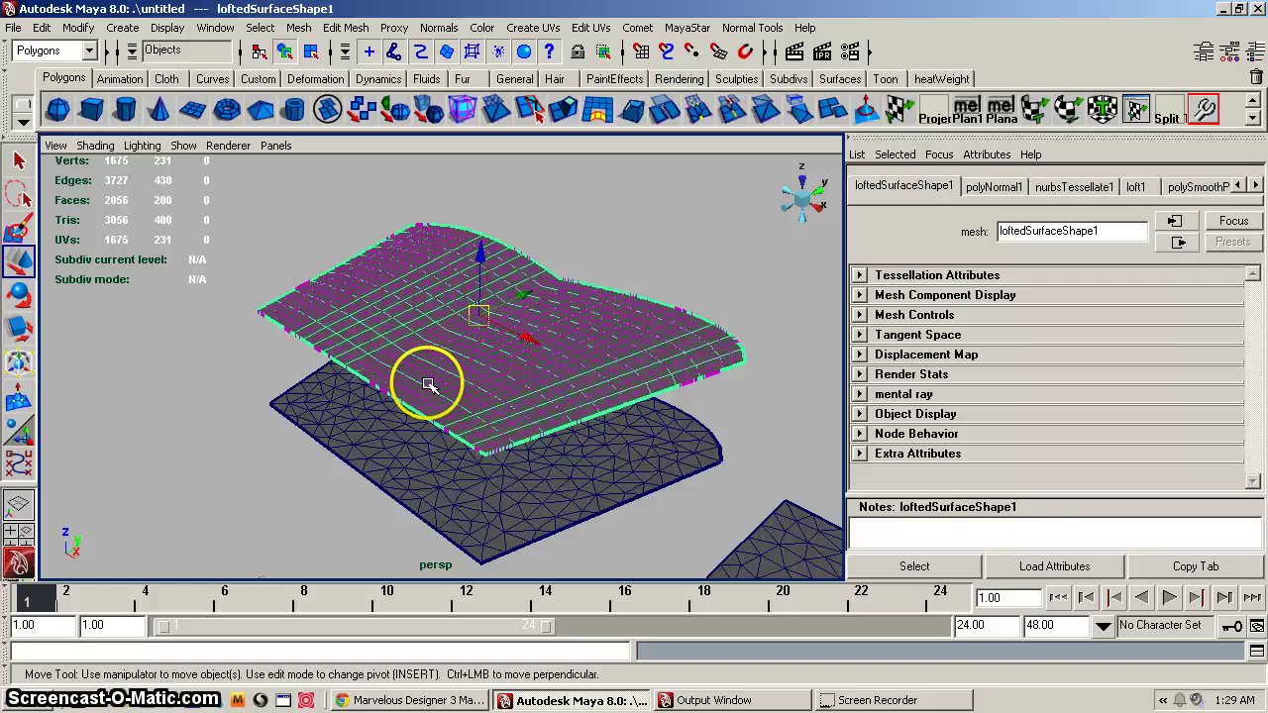
left_click_drag(486, 256, 480, 186)
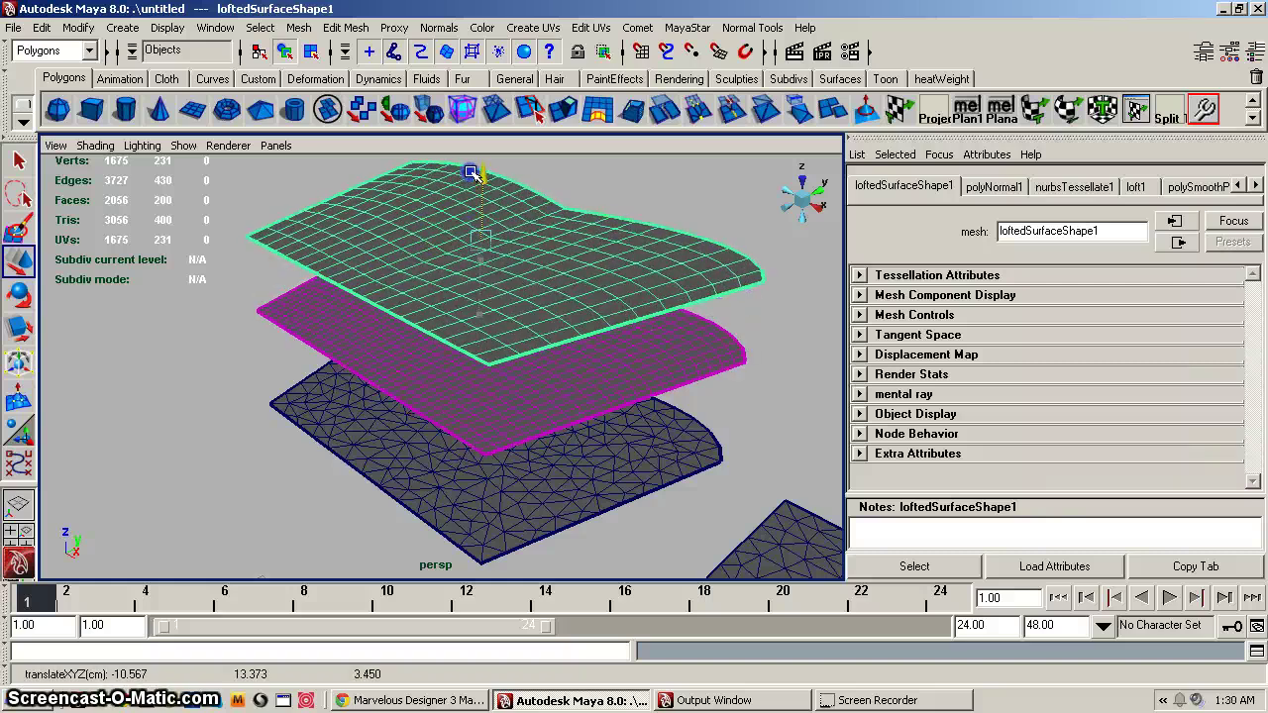
scroll(668, 267, "up", 3)
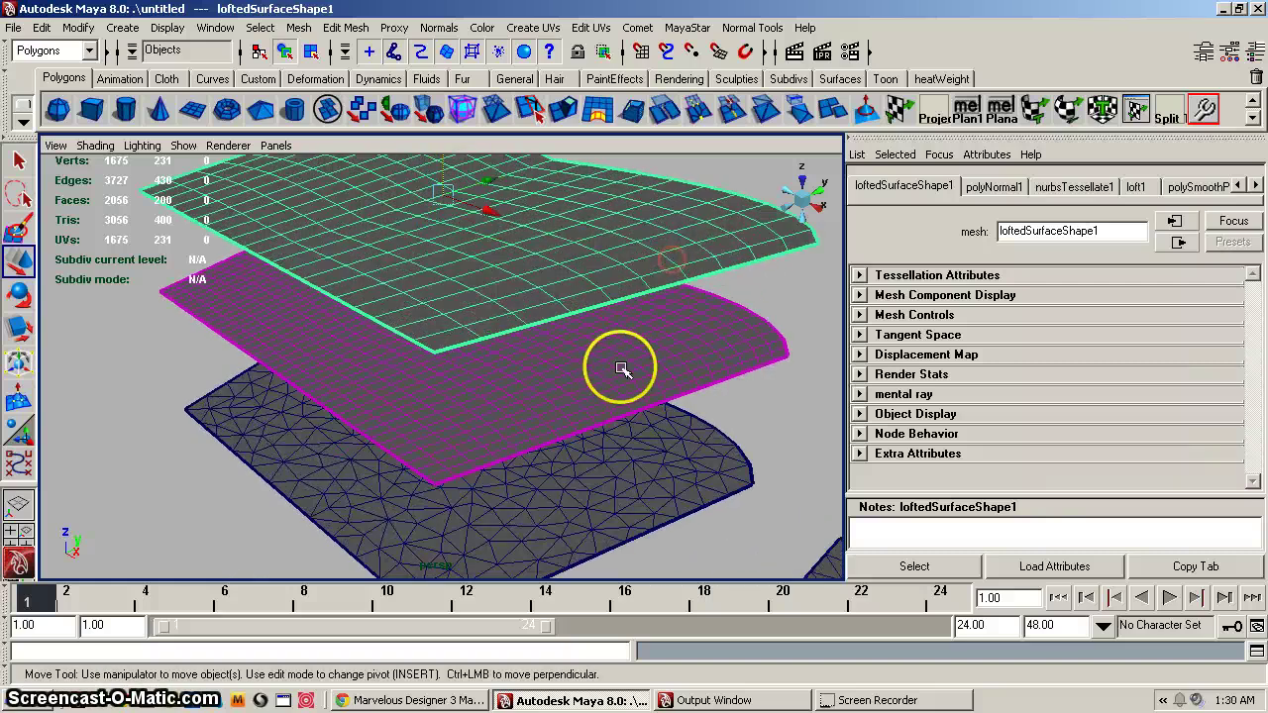
Change the smooth proxy mesh's polySmoothProxy1 method to Linear and set its linear level to 0.
left_click(600, 377)
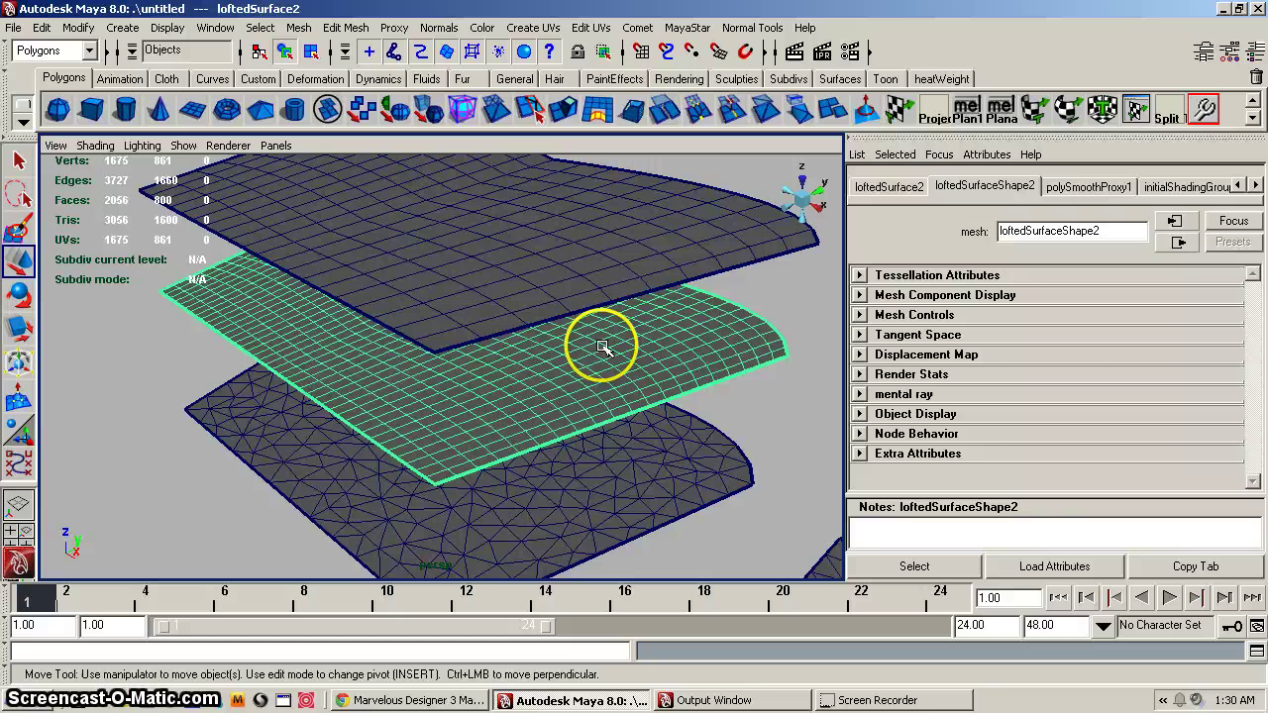
left_click(1255, 55)
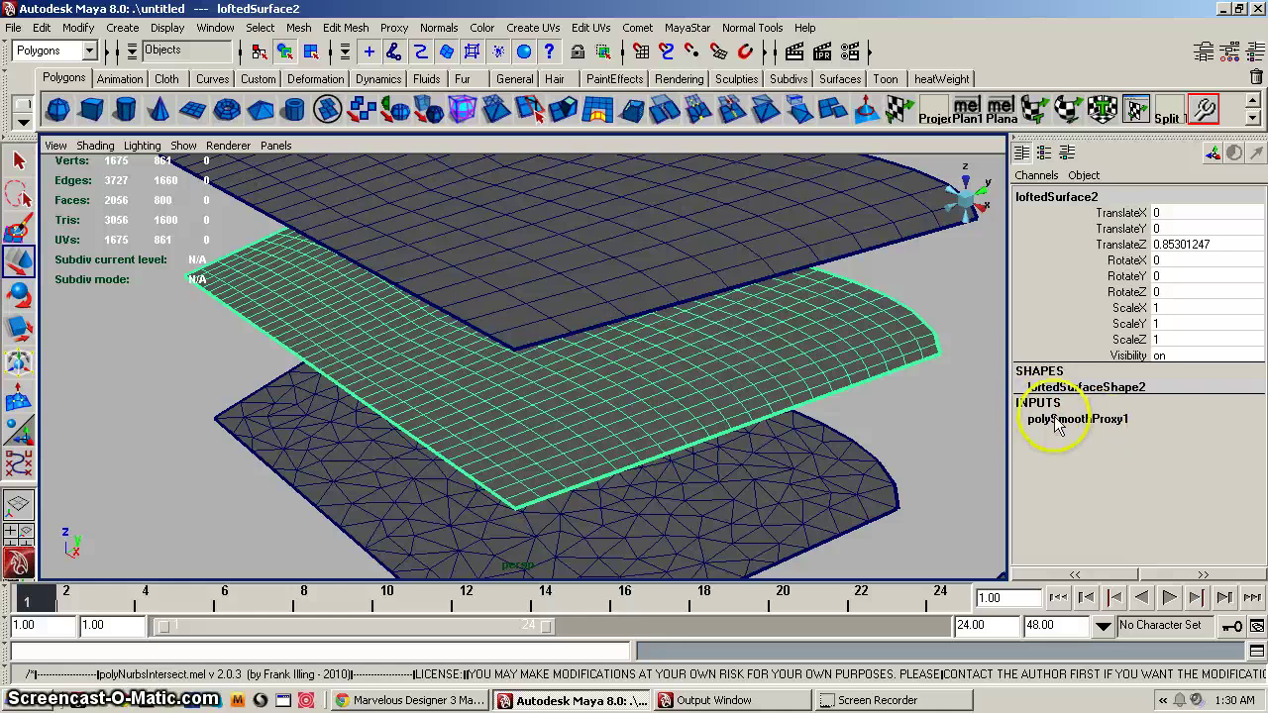
left_click(1088, 420)
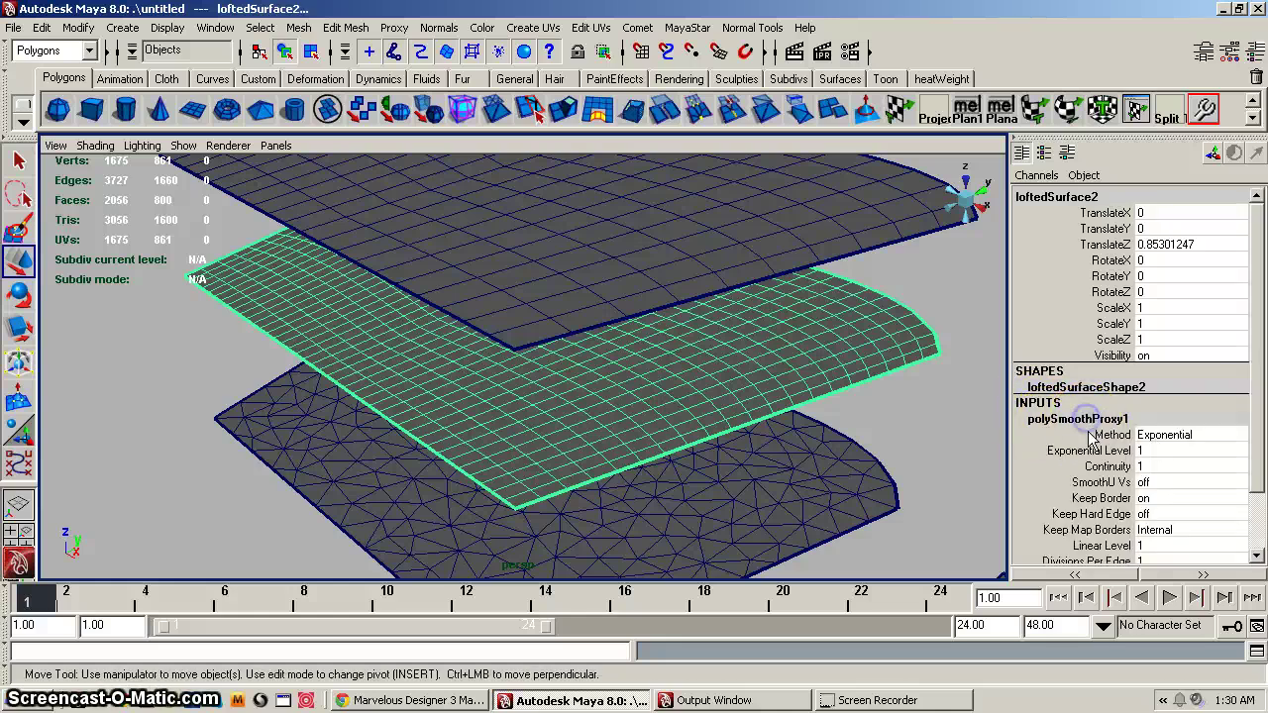
left_click(1168, 442)
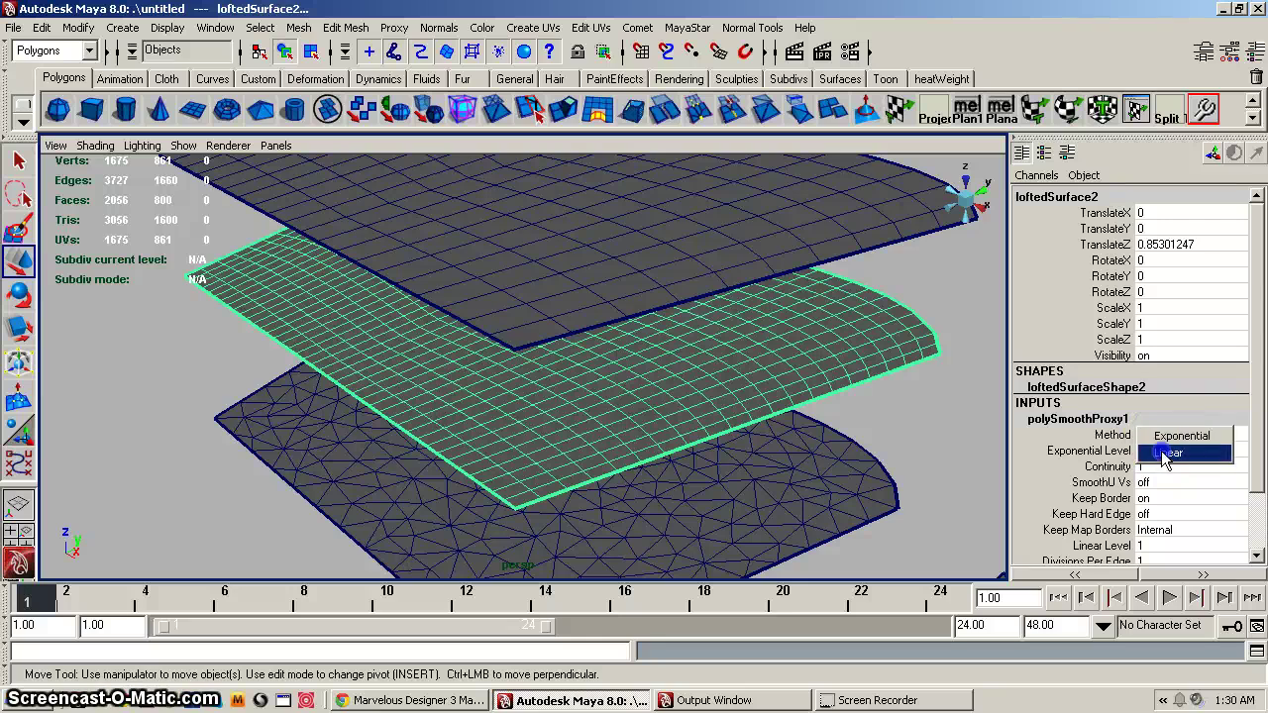
left_click(1167, 452)
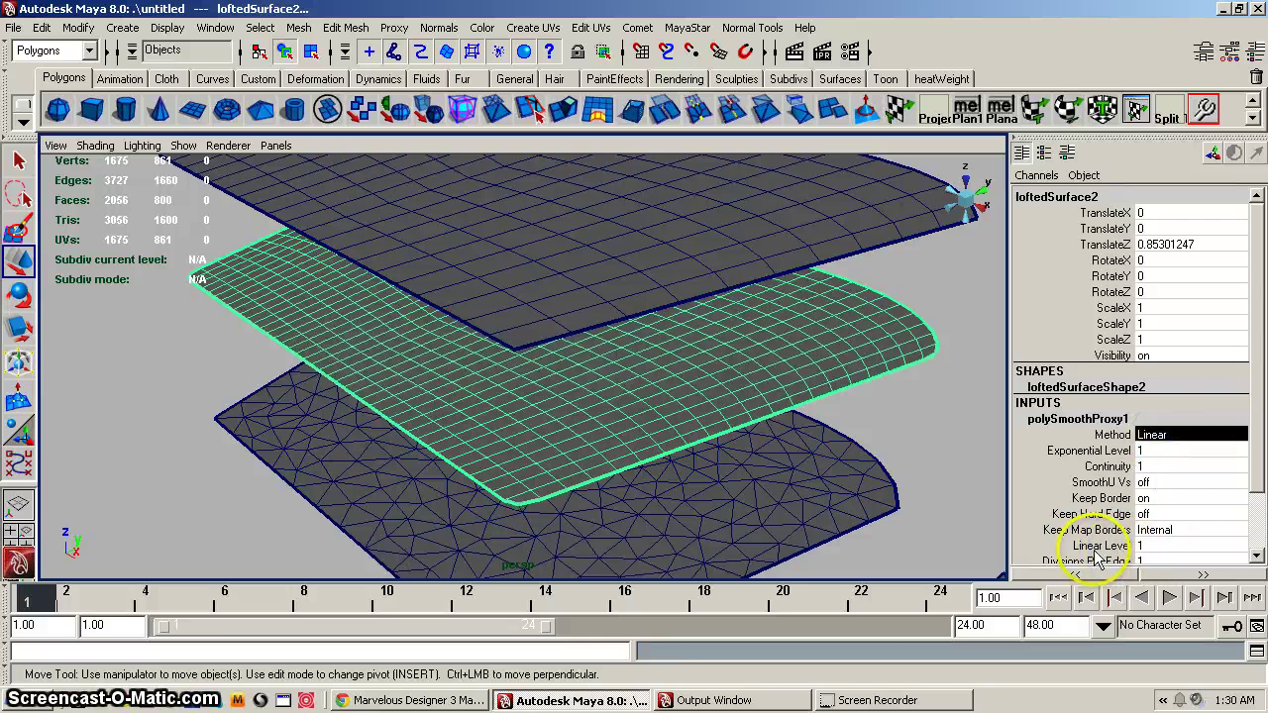
left_click(1152, 545)
type("0")
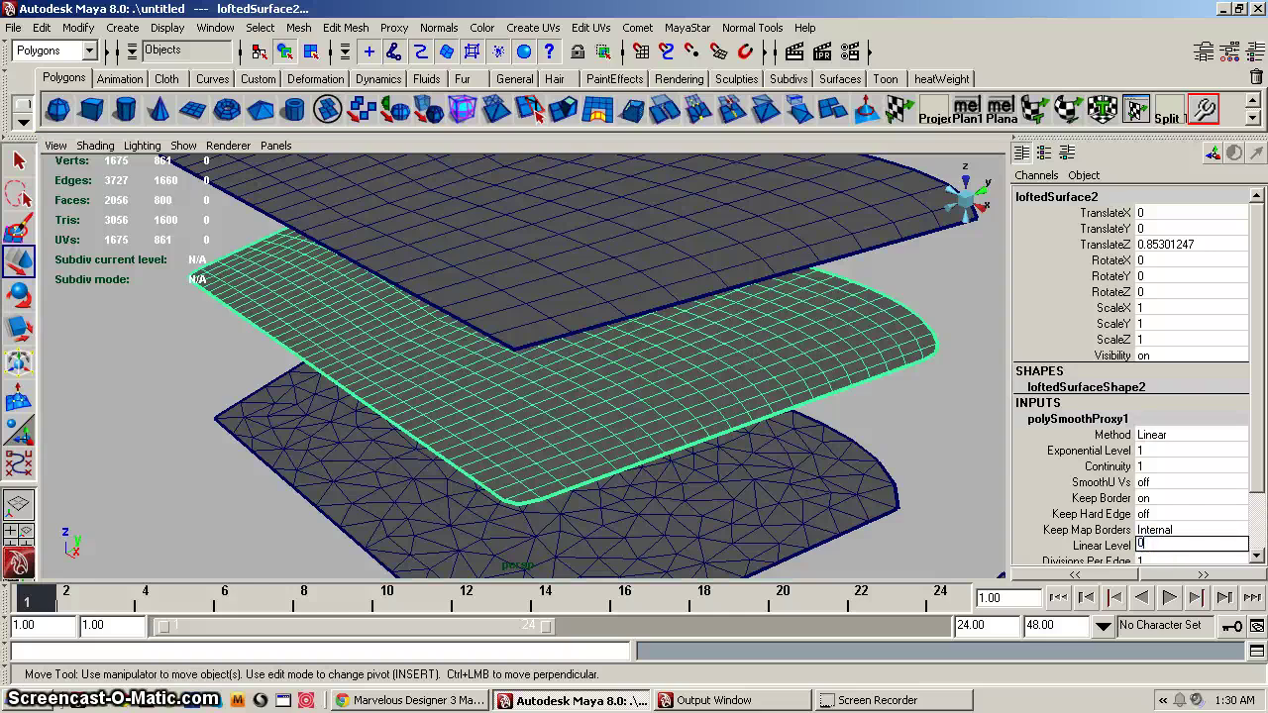
key("Return")
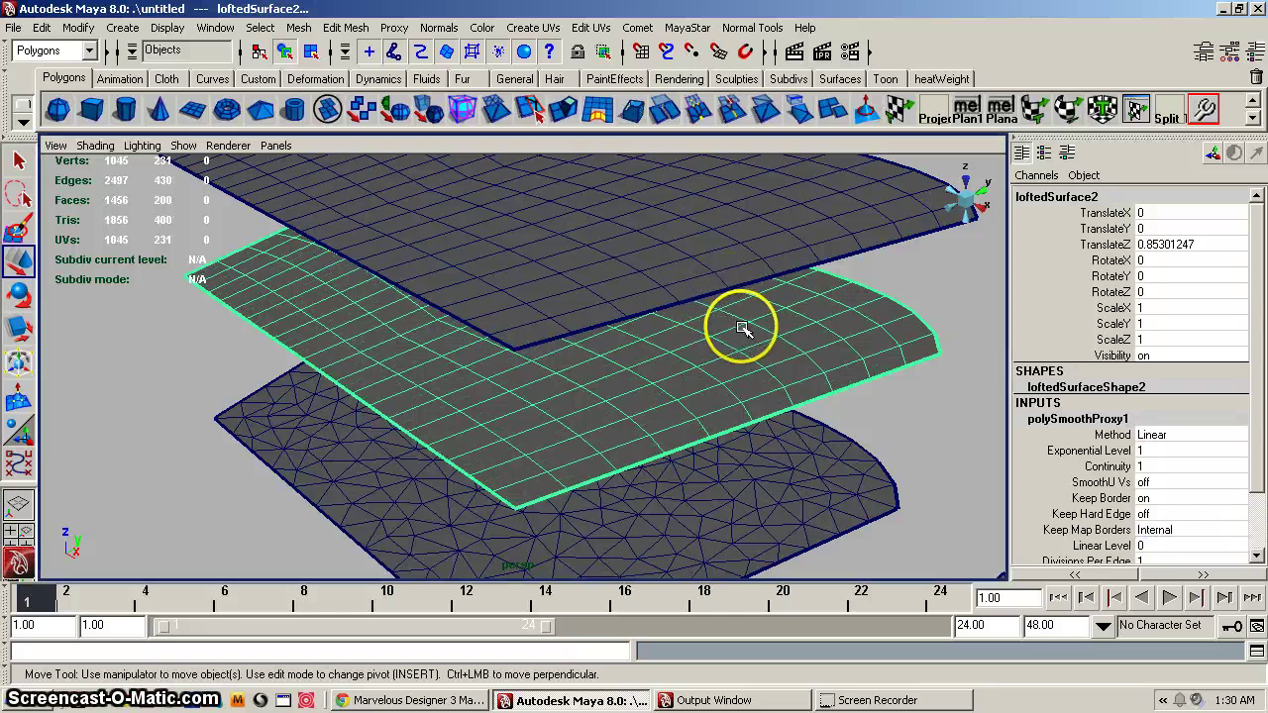
Compare the original and proxy surfaces, and snap the pivot of loftedSurface2 to its upper-right corner vertex.
left_click_drag(743, 339, 694, 383, "alt")
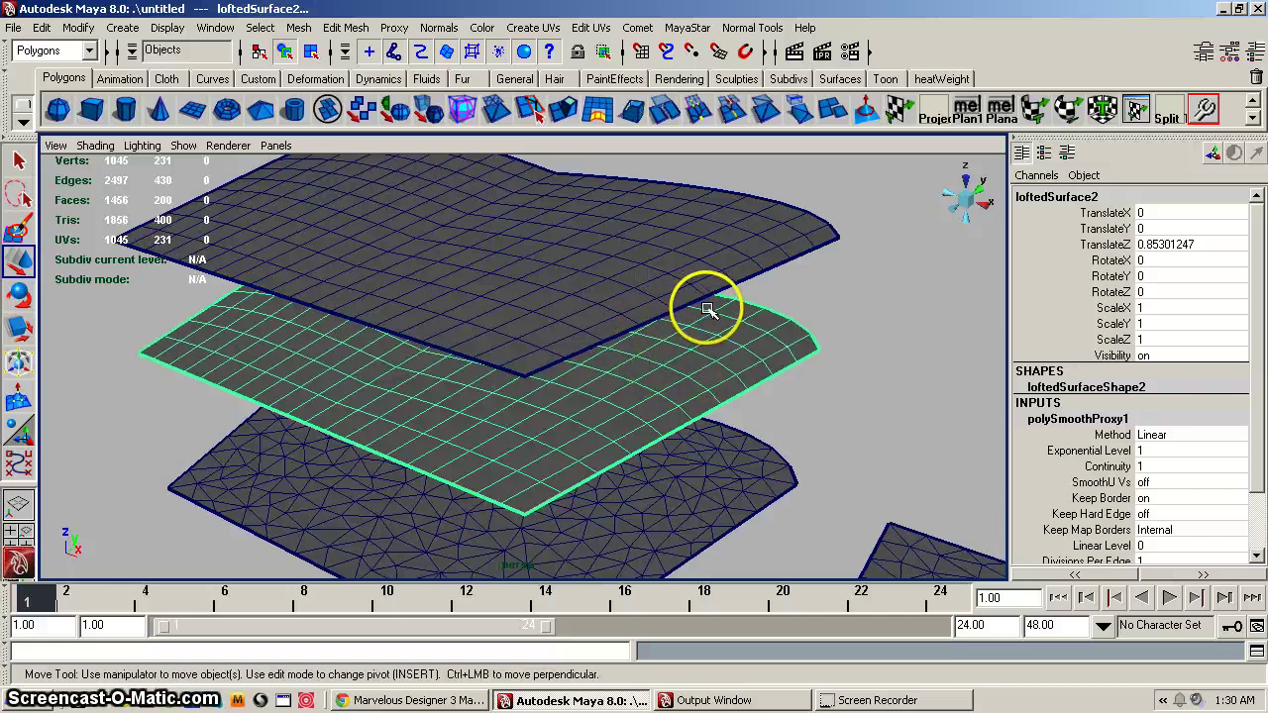
left_click(750, 260)
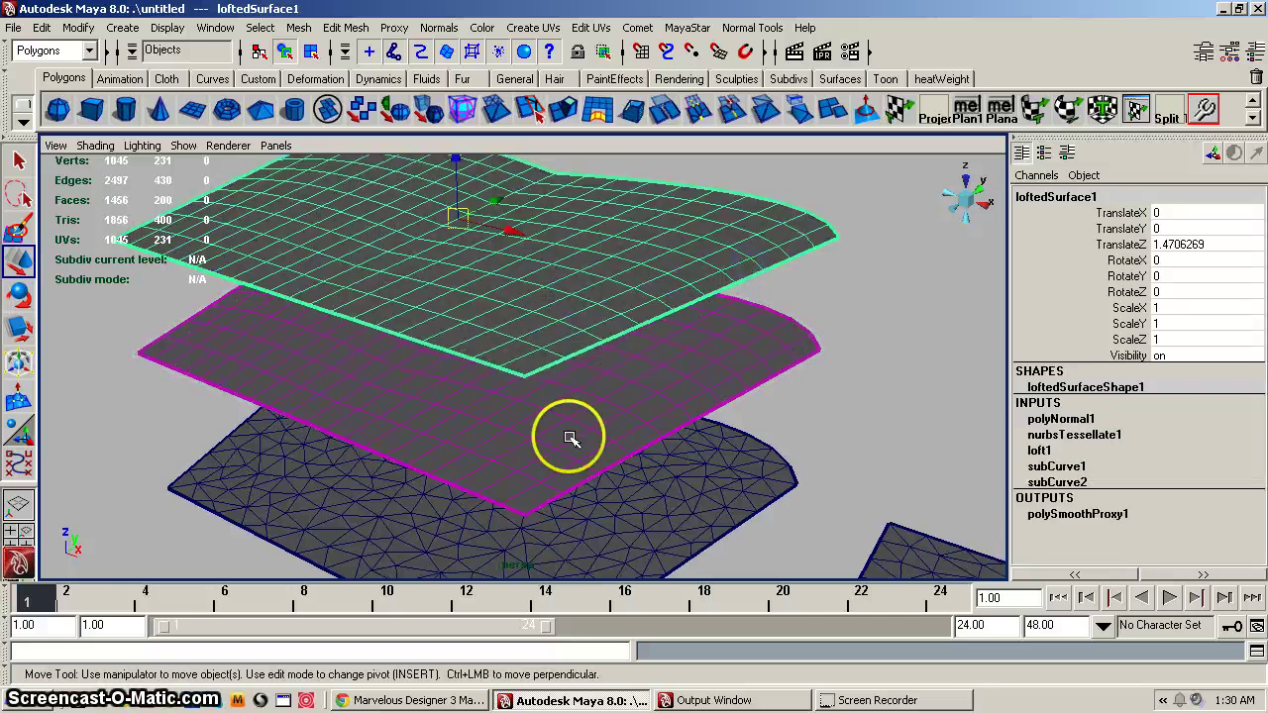
left_click(750, 348)
left_click(722, 248)
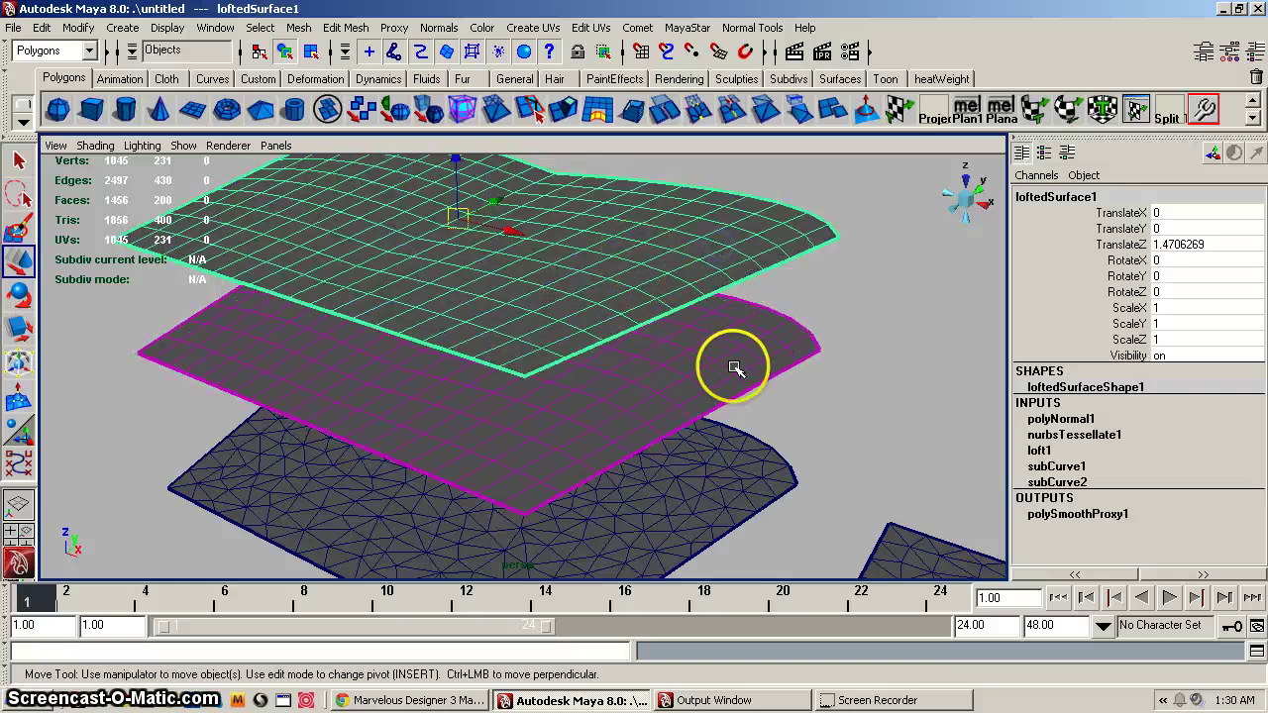
left_click(735, 368)
right_click_drag(629, 348, 657, 369, "alt")
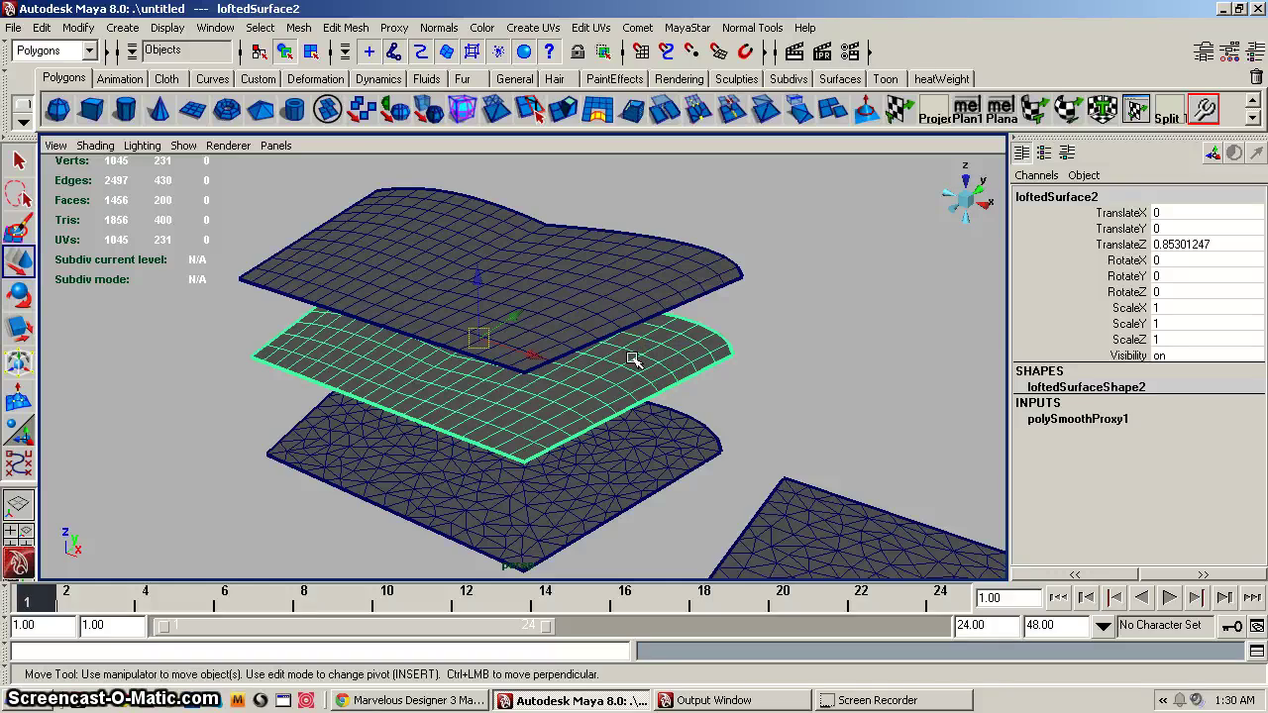
left_click_drag(643, 357, 744, 360)
key("Insert")
key("Insert")
Snap loftedSurface2 by its corner pivot onto the matching corner of the other flat front pattern, above the 3D garment.
right_click_drag(872, 350, 700, 297, "alt")
left_click_drag(701, 297, 806, 334, "alt")
right_click_drag(753, 342, 685, 274, "alt")
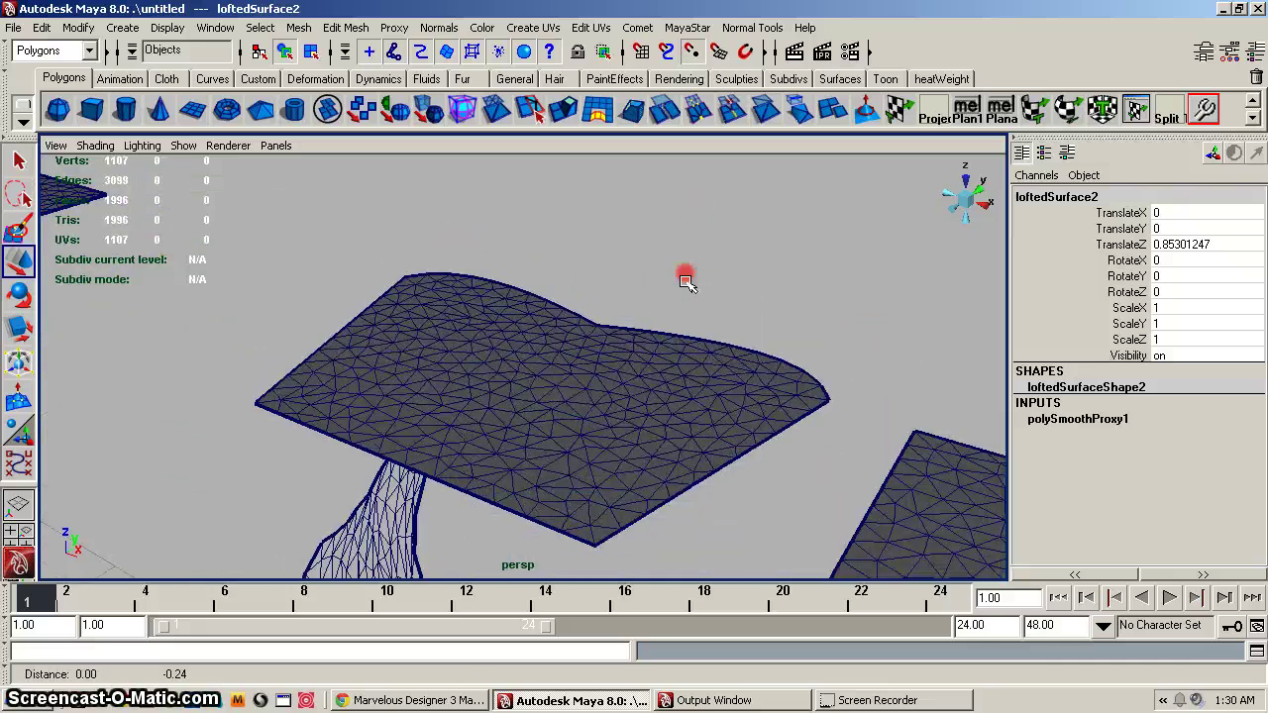
left_click(925, 358)
left_click_drag(924, 358, 852, 428)
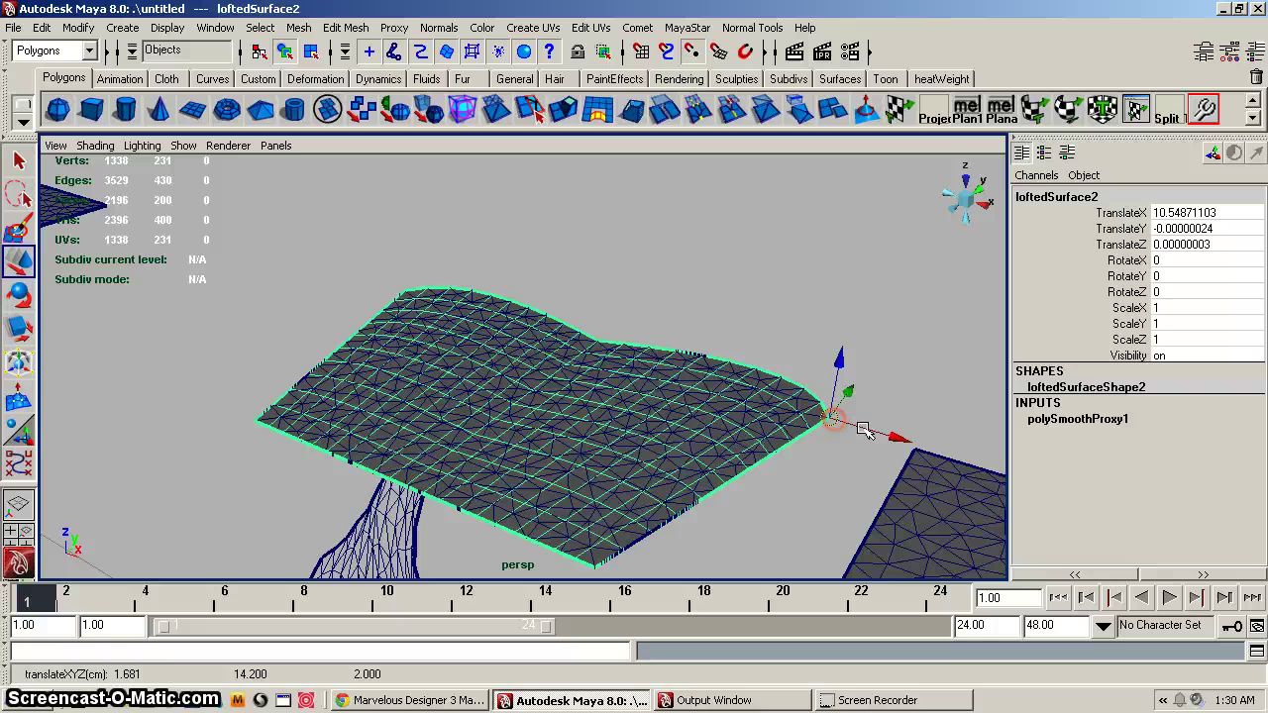
Select loftedSurface2 together with Top_and_Short_Shorts_FLAT:Pattern2D_2628 in the Outliner, with the flat pattern selected last.
left_click_drag(693, 442, 745, 473, "alt")
left_click(770, 407)
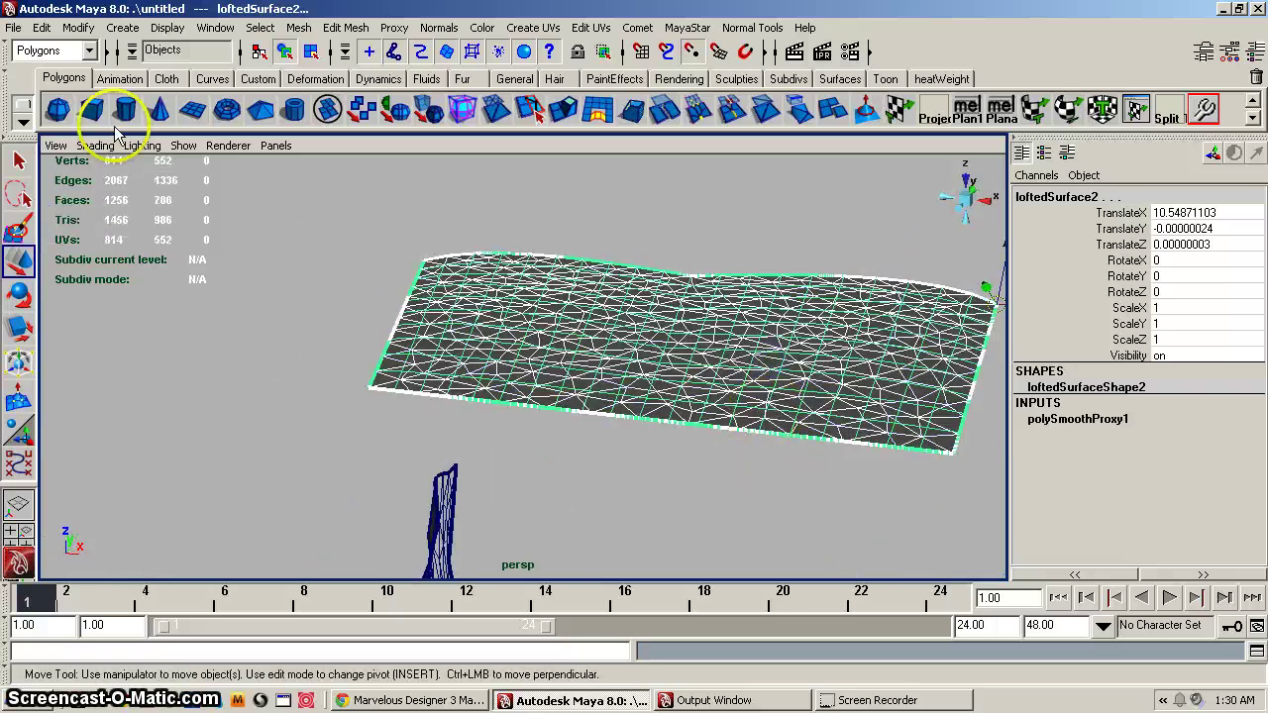
left_click(215, 28)
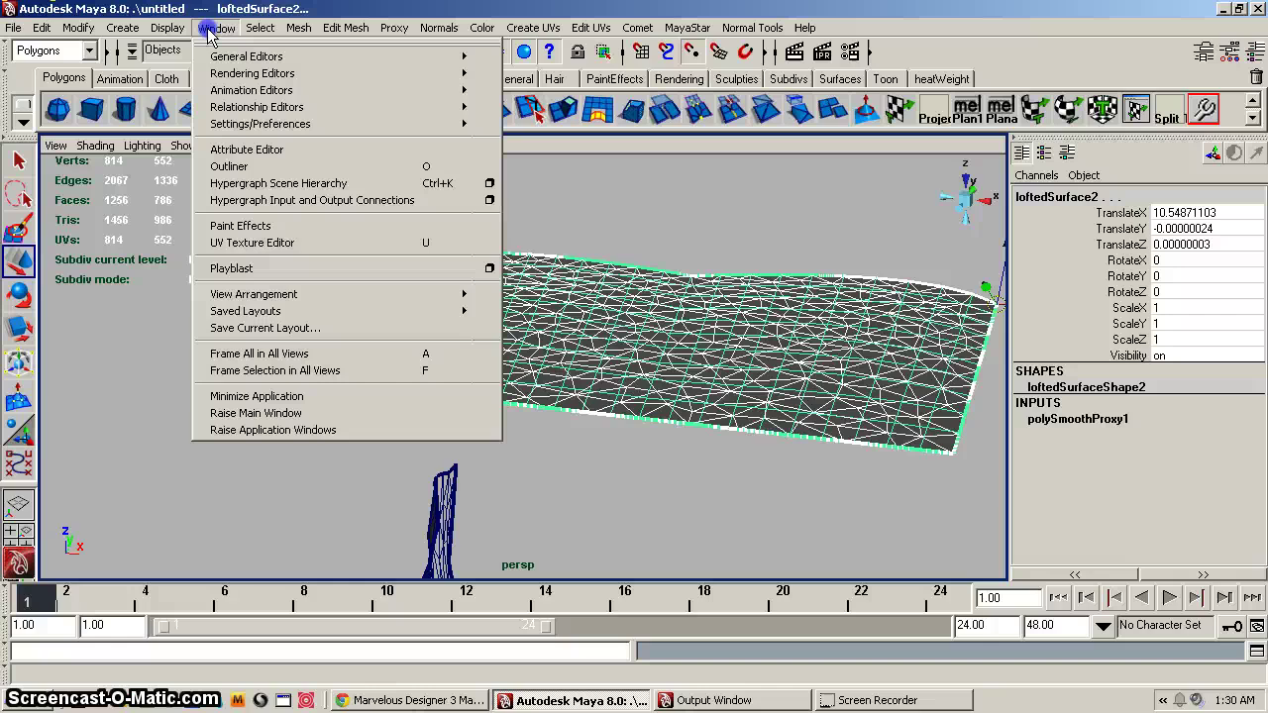
left_click(267, 166)
left_click(551, 310)
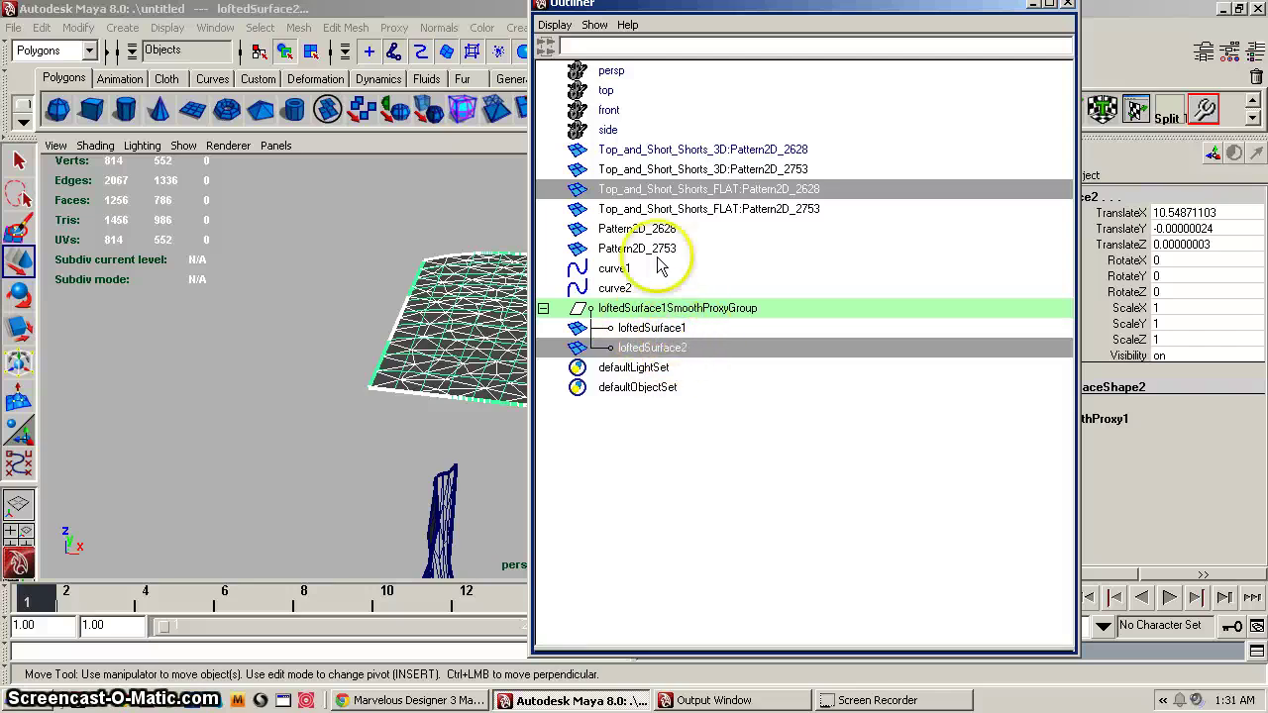
left_click(759, 198, "ctrl")
left_click(783, 193, "ctrl")
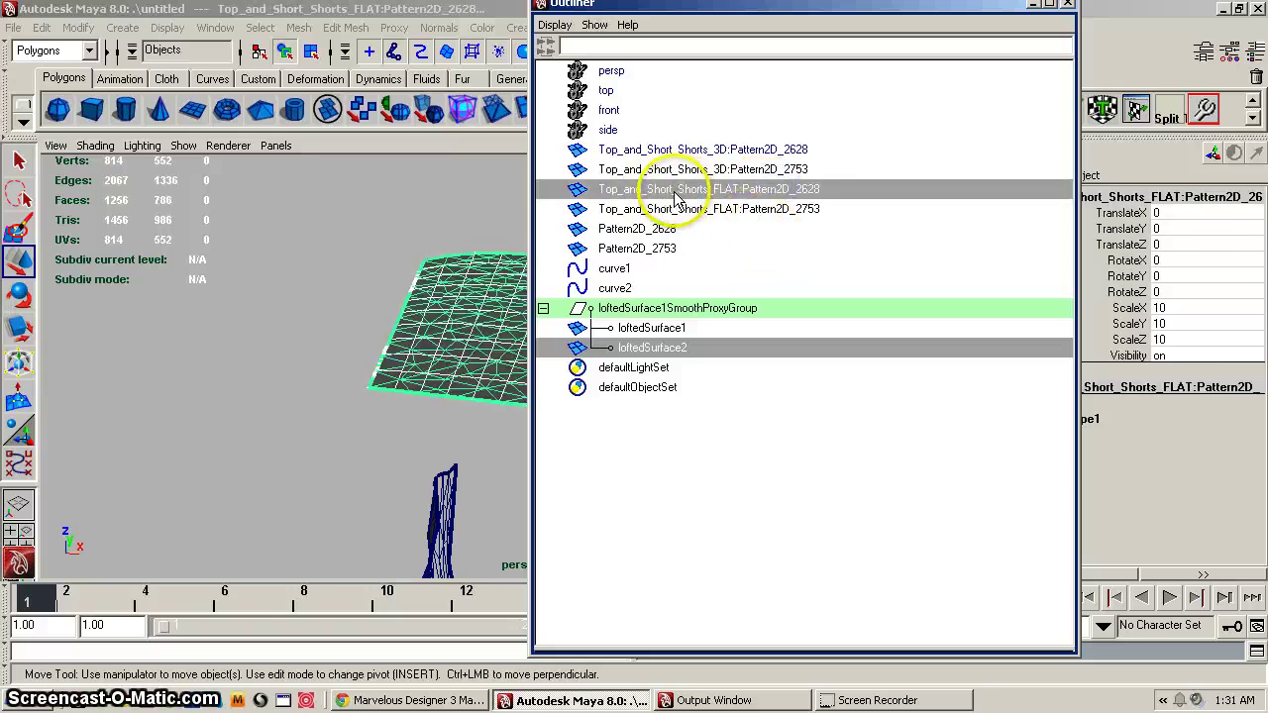
Create a wrap deformer on loftedSurface2 from the flat front pattern, with weight threshold 0, max distance 12.06 and Faces influence.
left_click(58, 50)
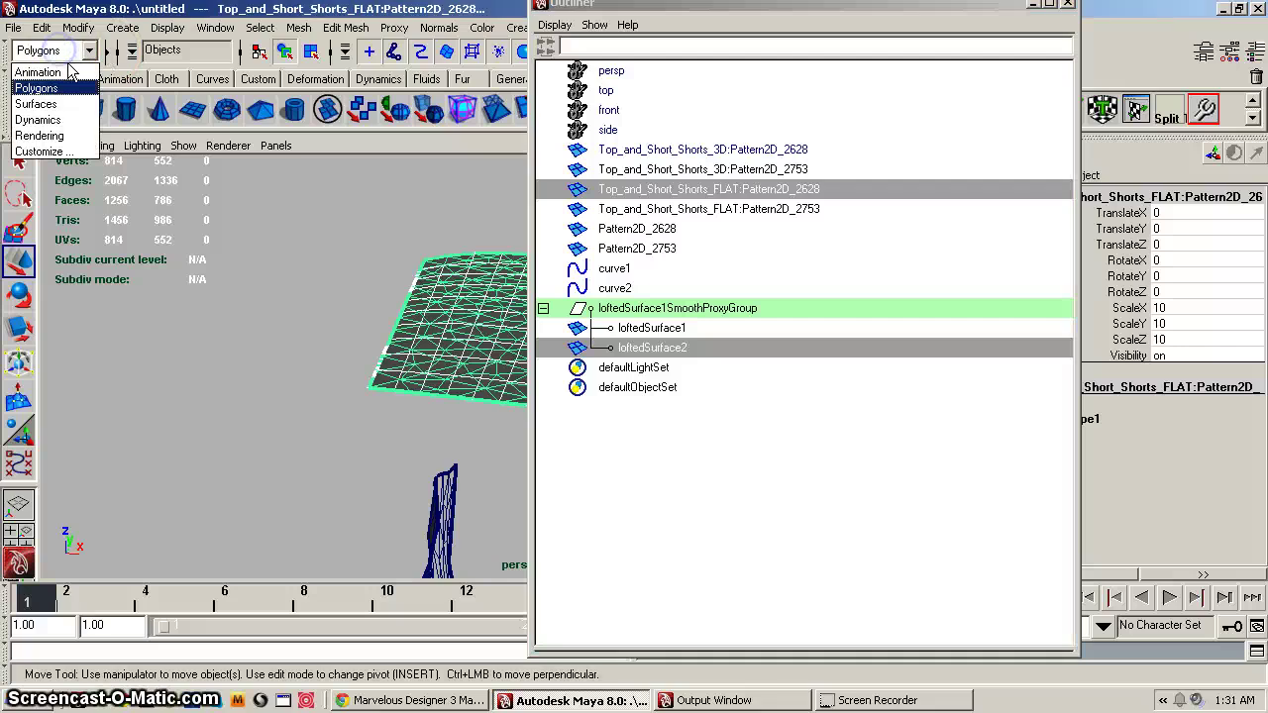
left_click(54, 72)
left_click(309, 30)
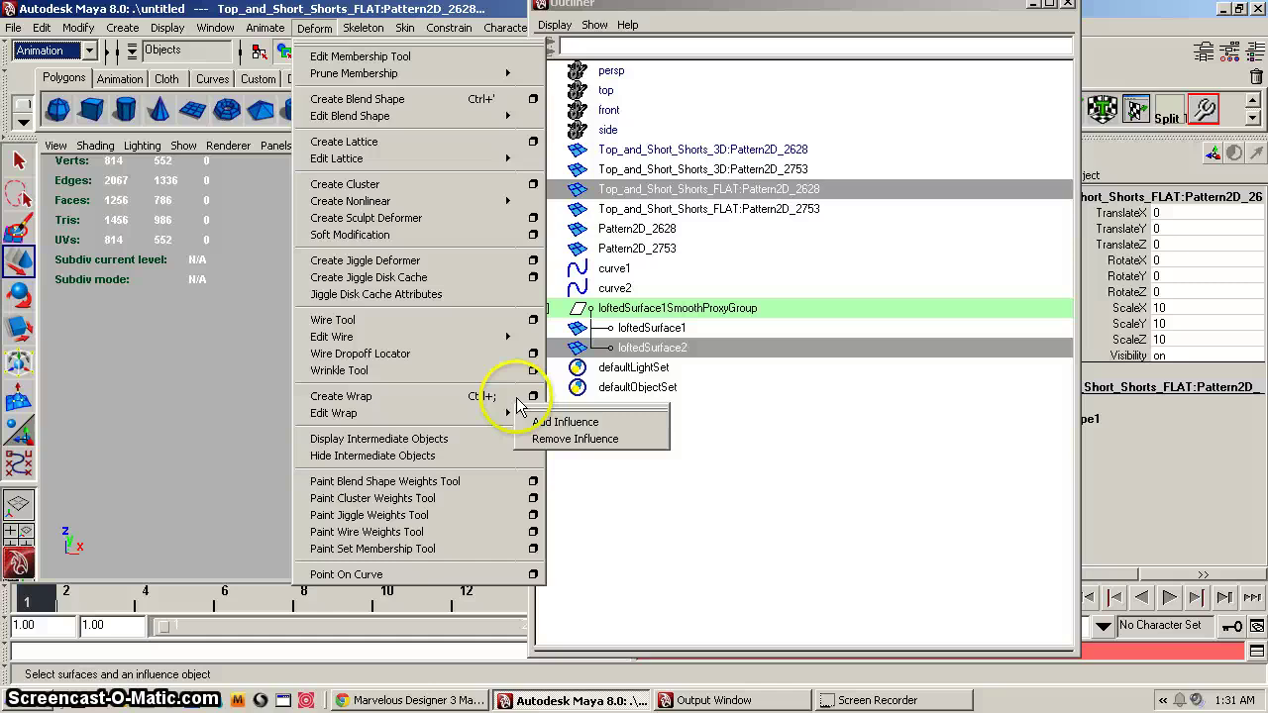
left_click(532, 396)
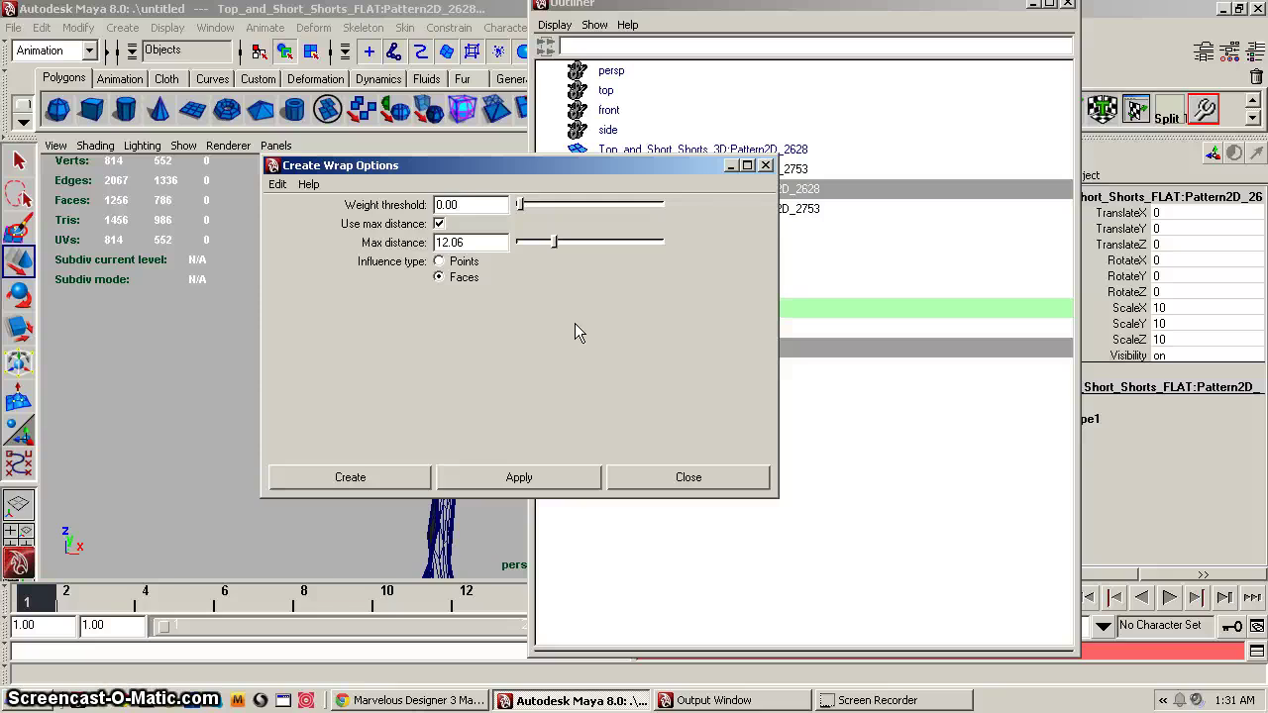
left_click(373, 476)
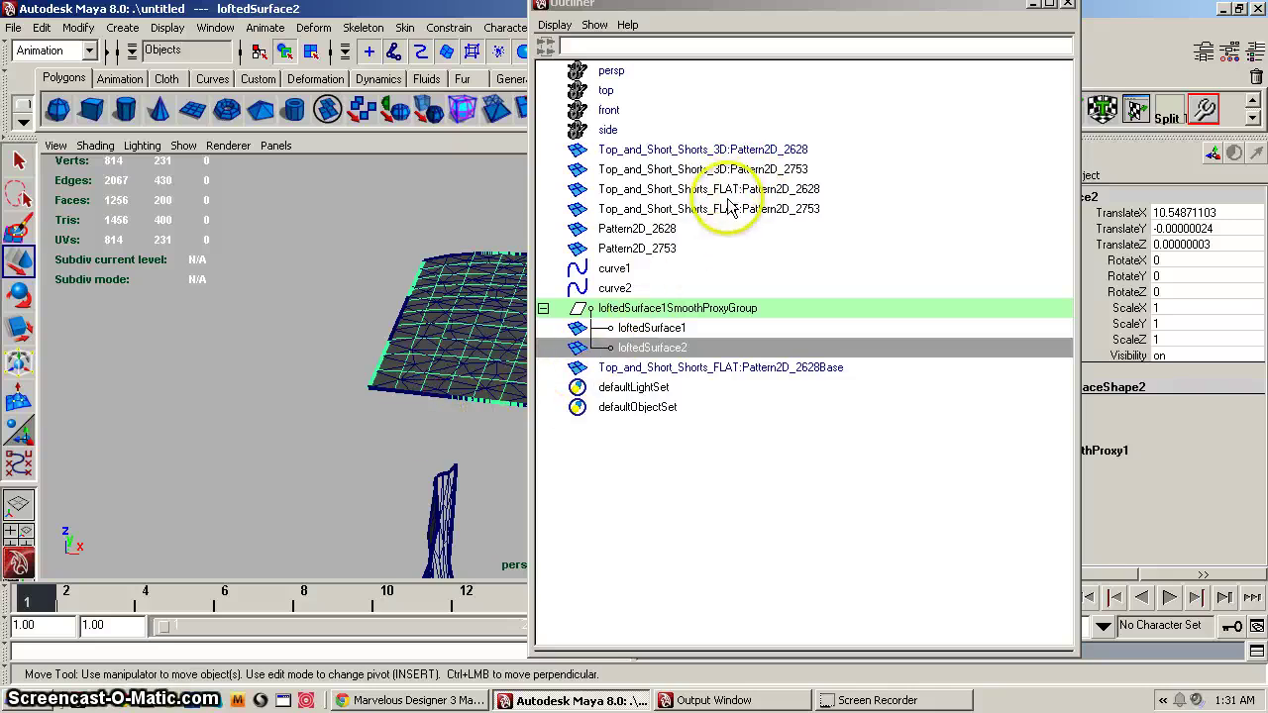
Set the blendShape1 weight of Top_and_Short_Shorts_FLAT:Pattern2D_2628 to 1 to deform the flat pattern and the wrapped mesh into 3D.
left_click(756, 189)
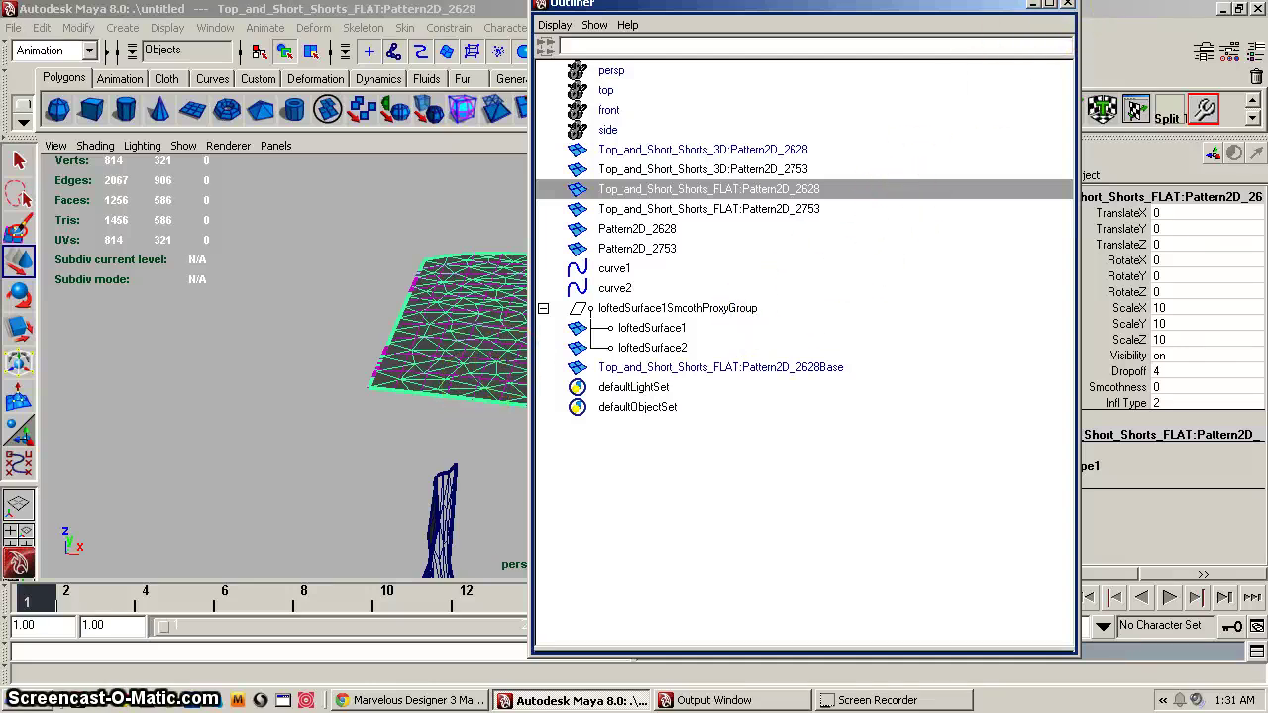
left_click(1068, 5)
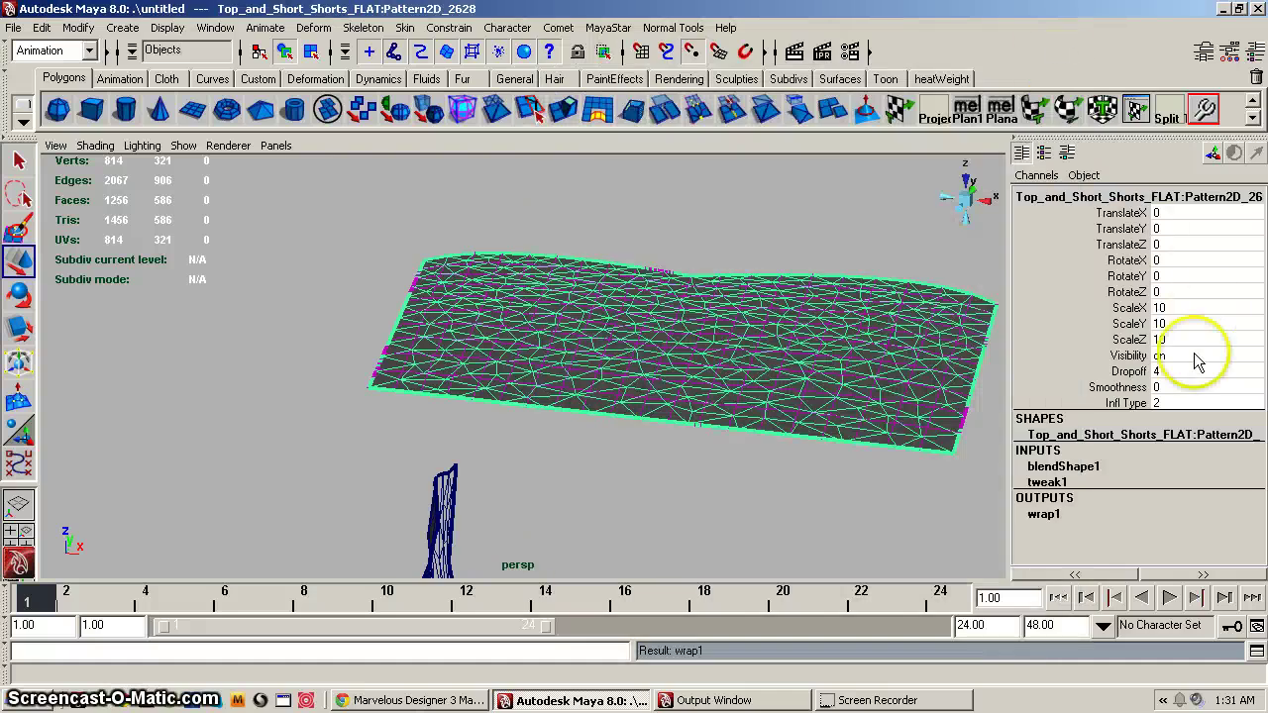
left_click(1072, 470)
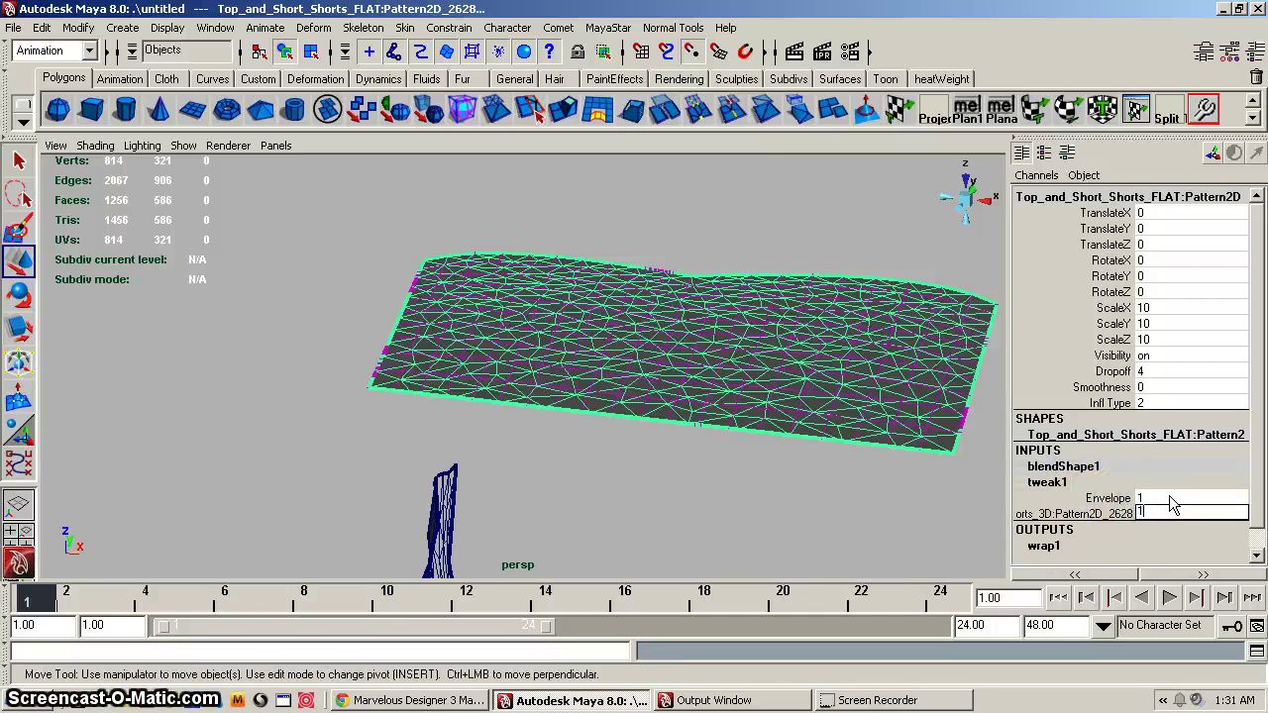
key("Return")
left_click_drag(773, 339, 651, 346, "alt")
right_click_drag(651, 346, 801, 357, "alt")
left_click_drag(801, 357, 680, 368, "alt")
right_click_drag(679, 367, 645, 362, "alt")
left_click_drag(645, 362, 701, 364, "alt")
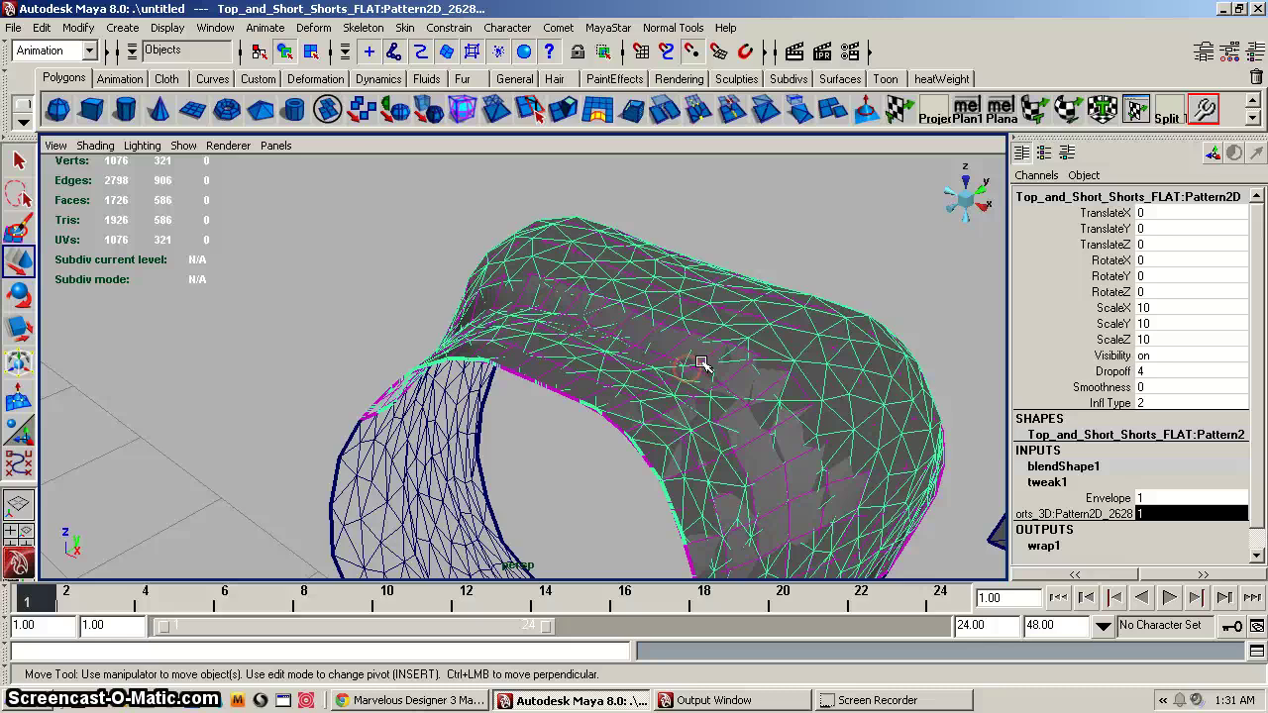
Turn off the visibility of Top_and_Short_Shorts_FLAT:Pattern2D_2628 and check the wrapped lofted mesh.
double_click(1149, 356)
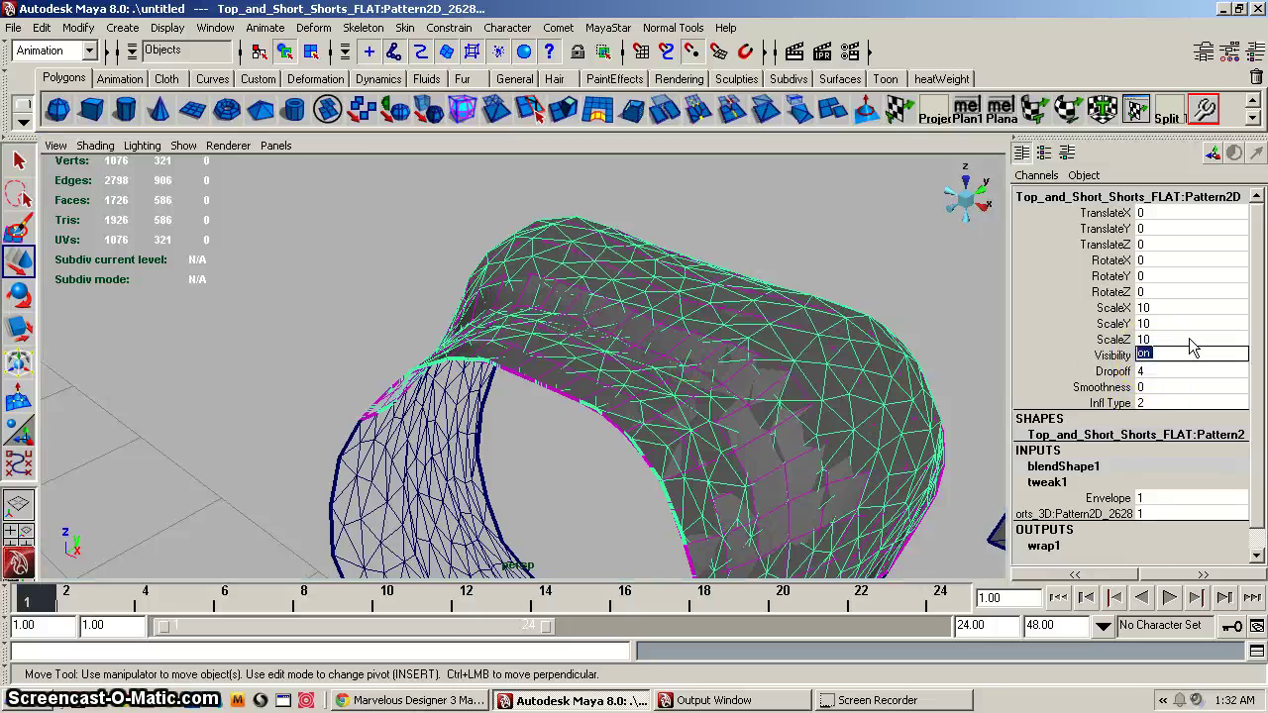
type("0")
key("Return")
left_click_drag(799, 373, 709, 451, "alt")
right_click_drag(733, 458, 730, 416, "alt")
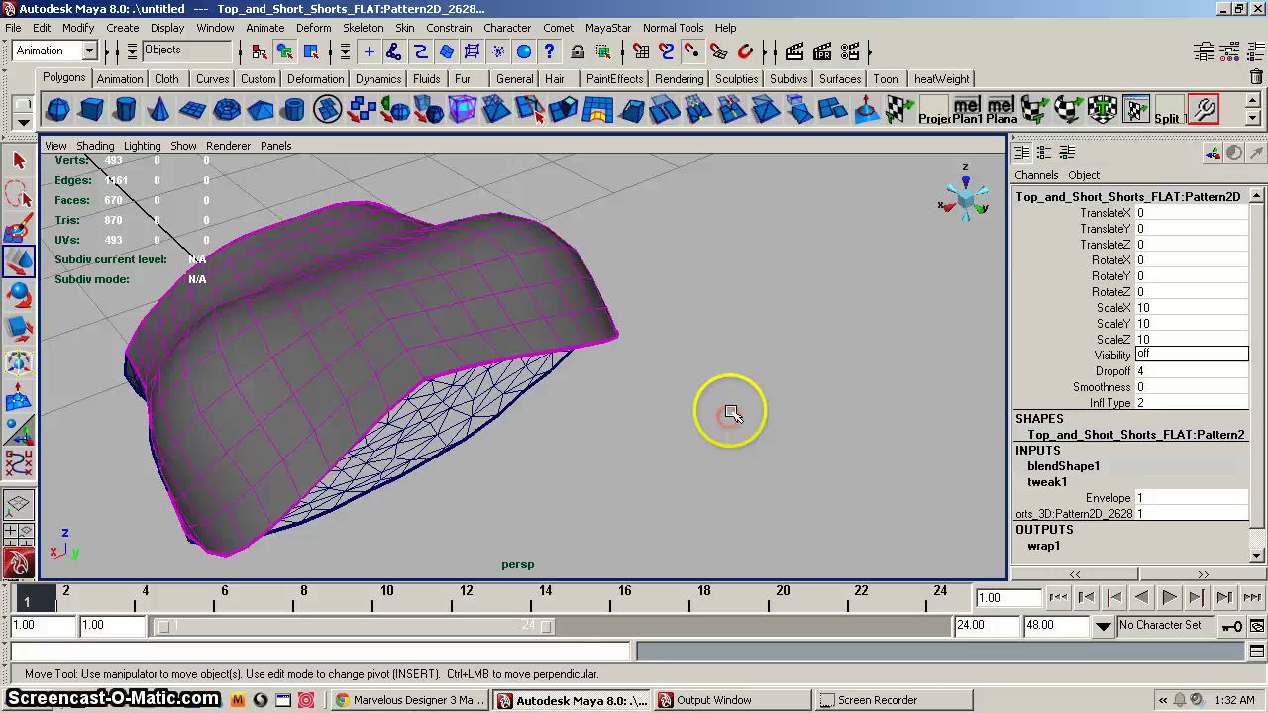
left_click_drag(744, 416, 680, 405, "alt")
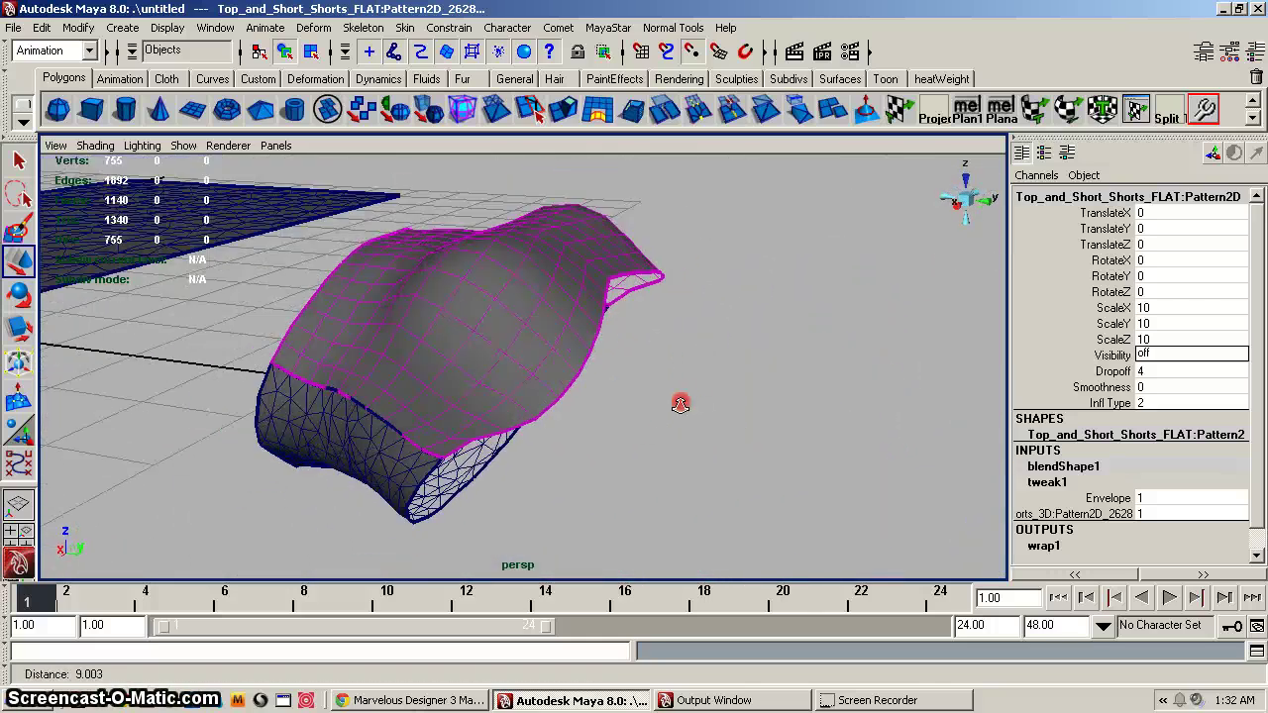
Select loftedSurface1, the original lofted mesh above the flat patterns, and frame the wrapped 3D mesh closely.
right_click_drag(680, 405, 546, 453, "alt")
left_click_drag(582, 437, 554, 453, "alt")
middle_click_drag(555, 453, 514, 518, "alt")
right_click_drag(514, 518, 546, 416, "alt")
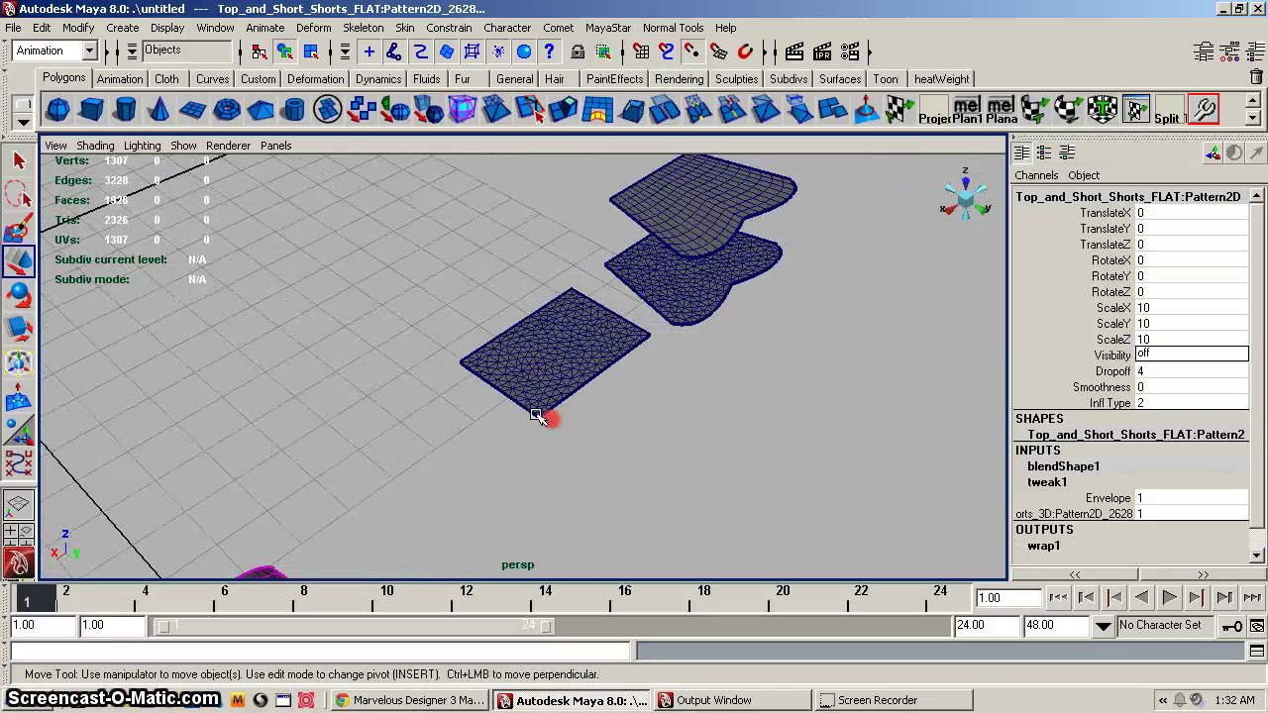
left_click(702, 198)
left_click_drag(645, 439, 525, 386, "alt")
right_click_drag(525, 386, 648, 366, "alt")
left_click_drag(648, 365, 623, 360, "alt")
right_click_drag(623, 359, 584, 374, "alt")
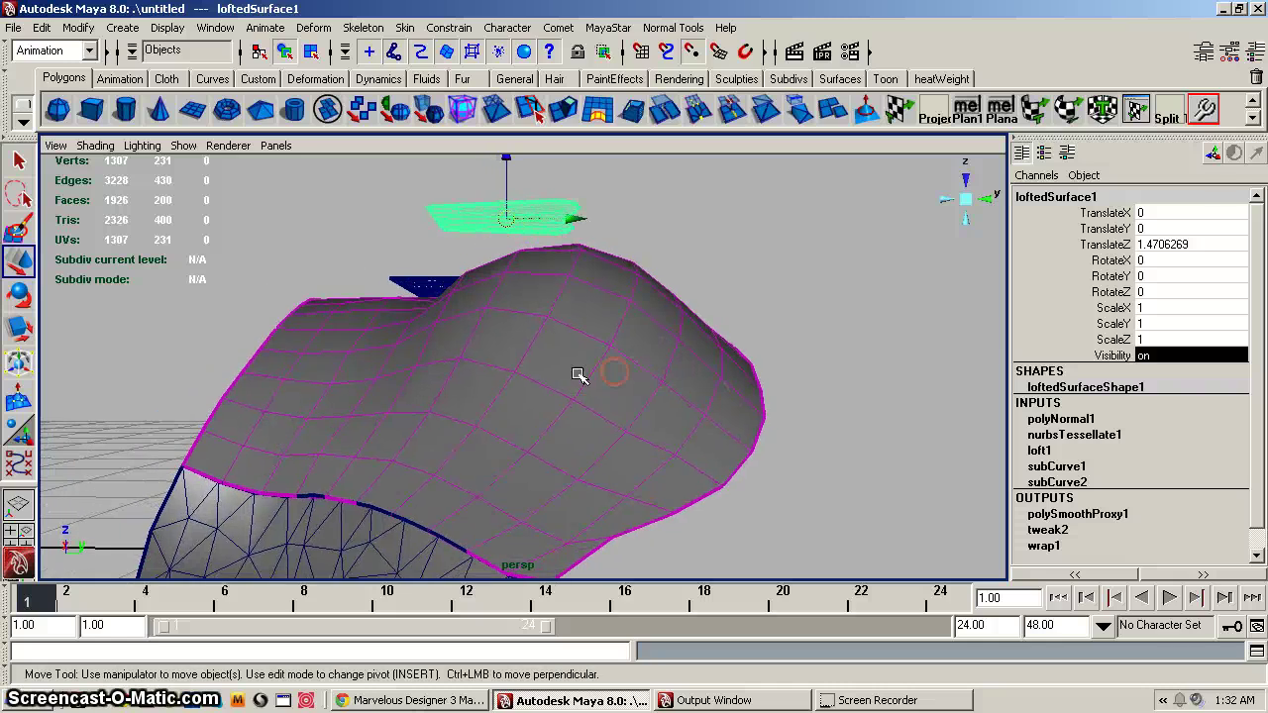
Switch loftedSurface1's loft1 Section Spans between 10 and 20 to compare mesh densities on the wrapped garment, ending on 20.
left_click(1041, 452)
scroll(1254, 470, "down", 1)
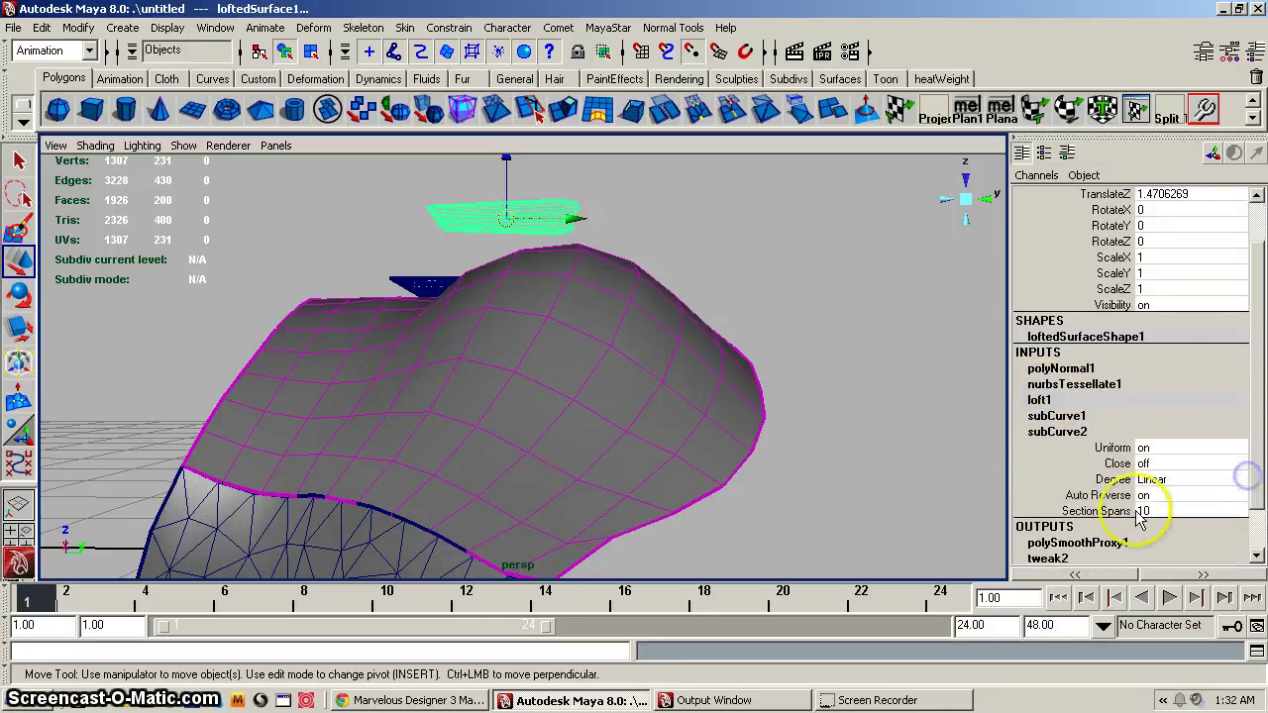
left_click(1144, 511)
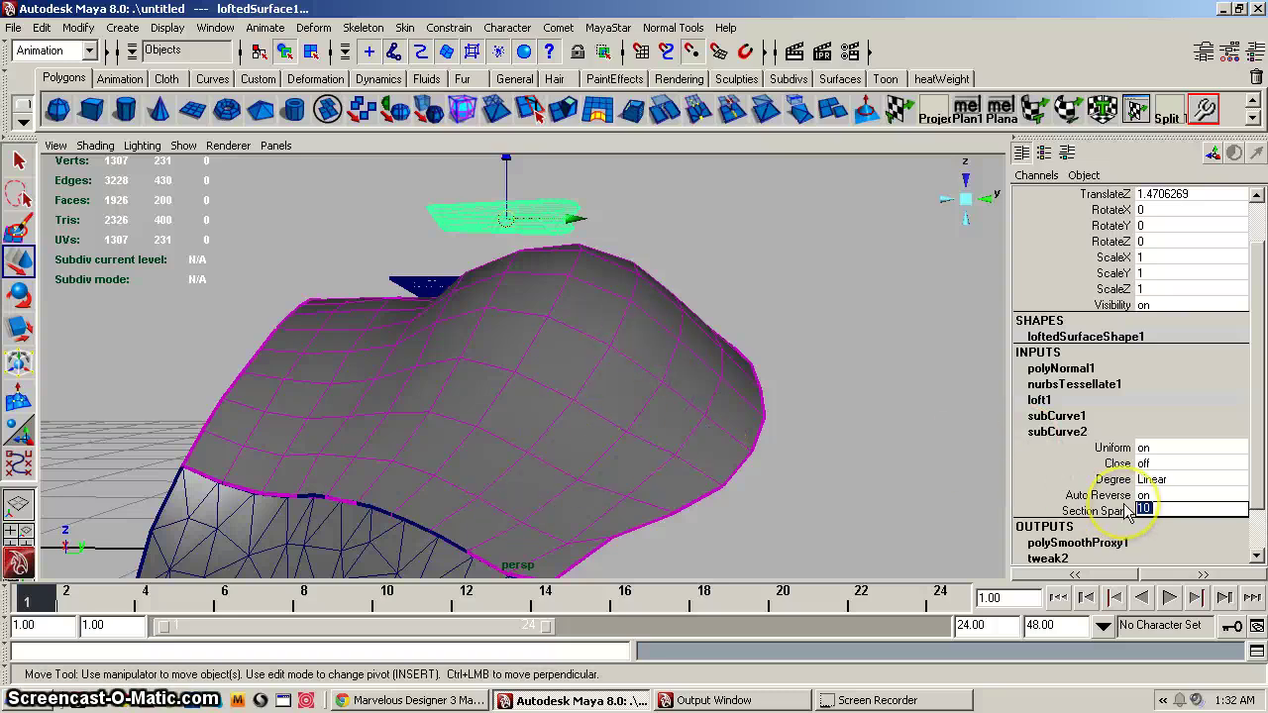
left_click_drag(648, 331, 624, 228, "alt")
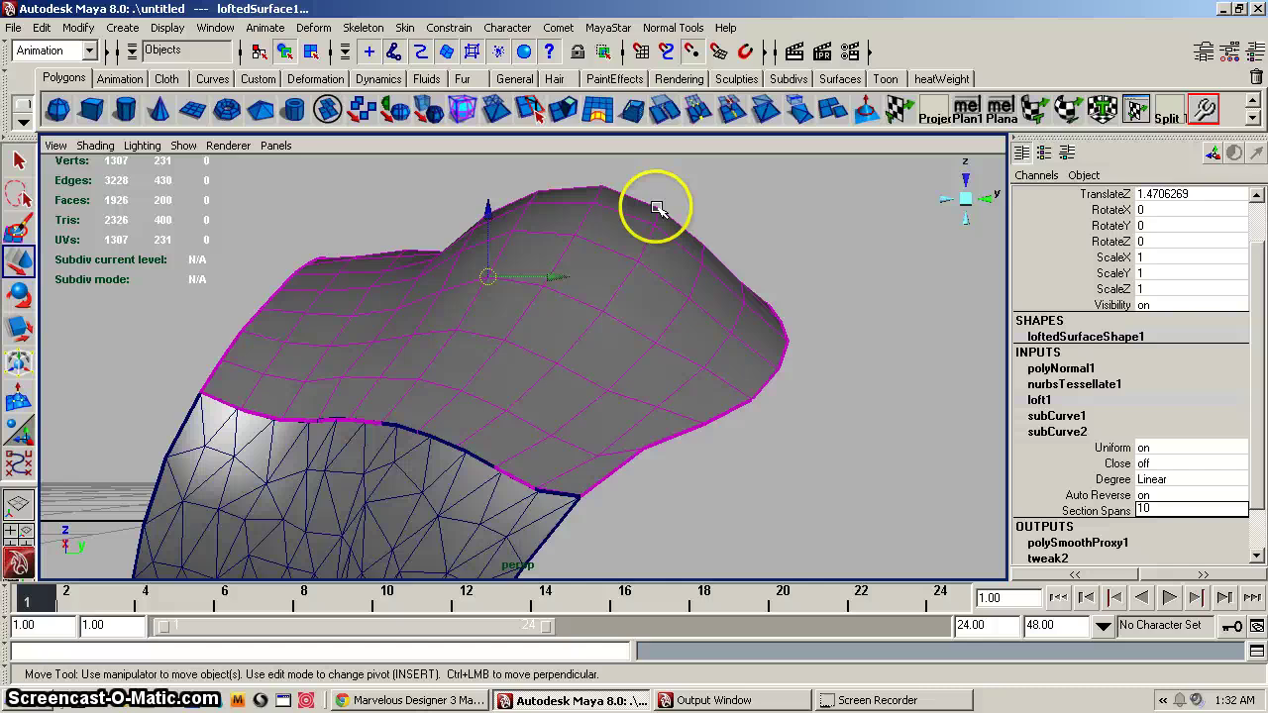
double_click(1170, 506)
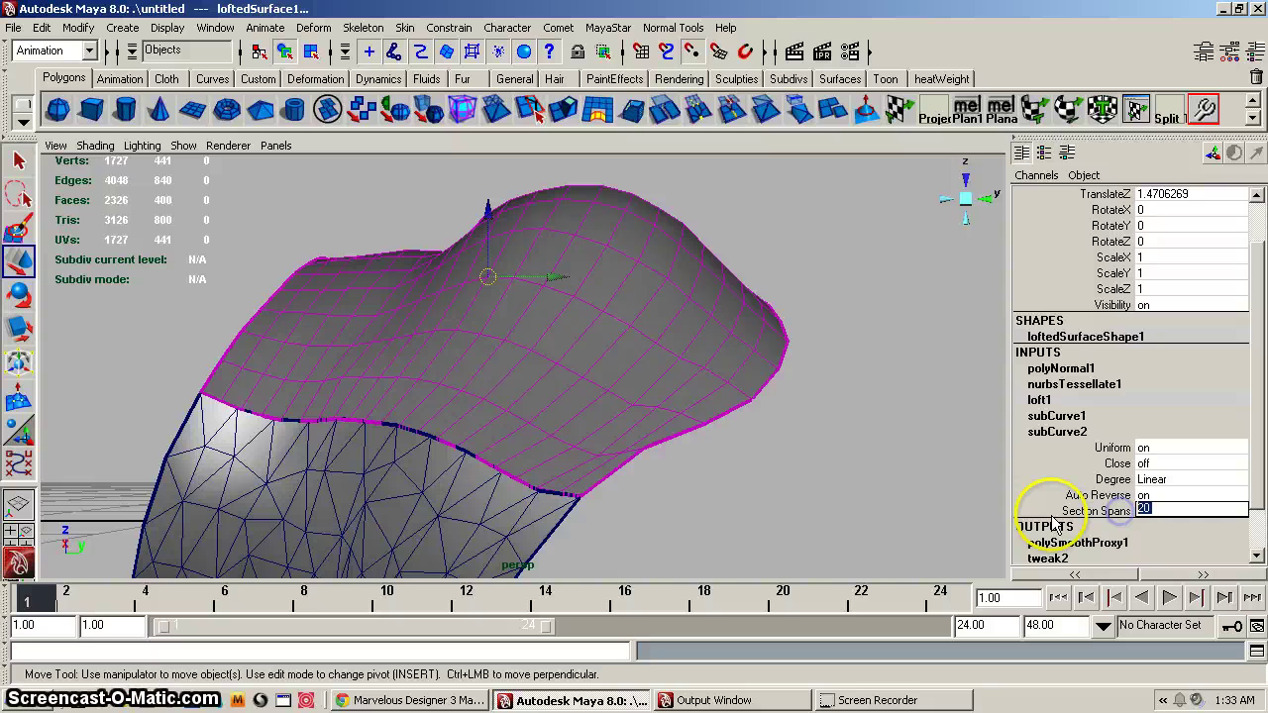
key("Return")
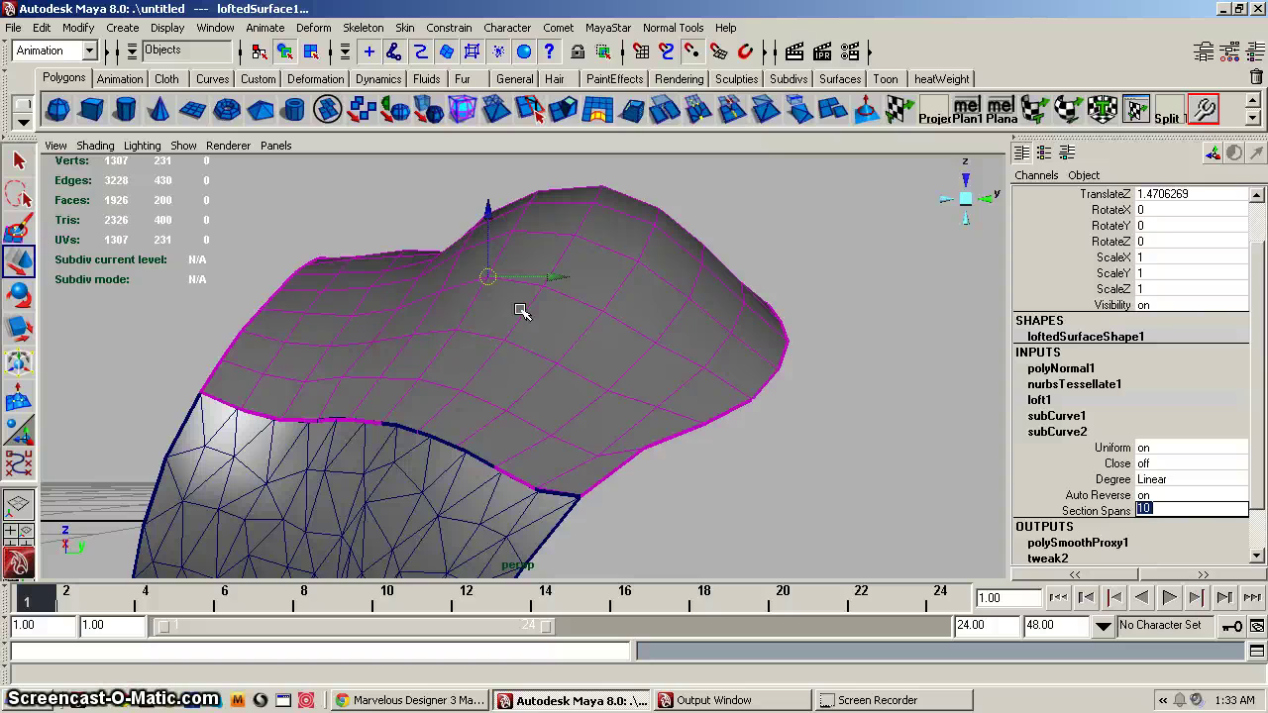
key("Return")
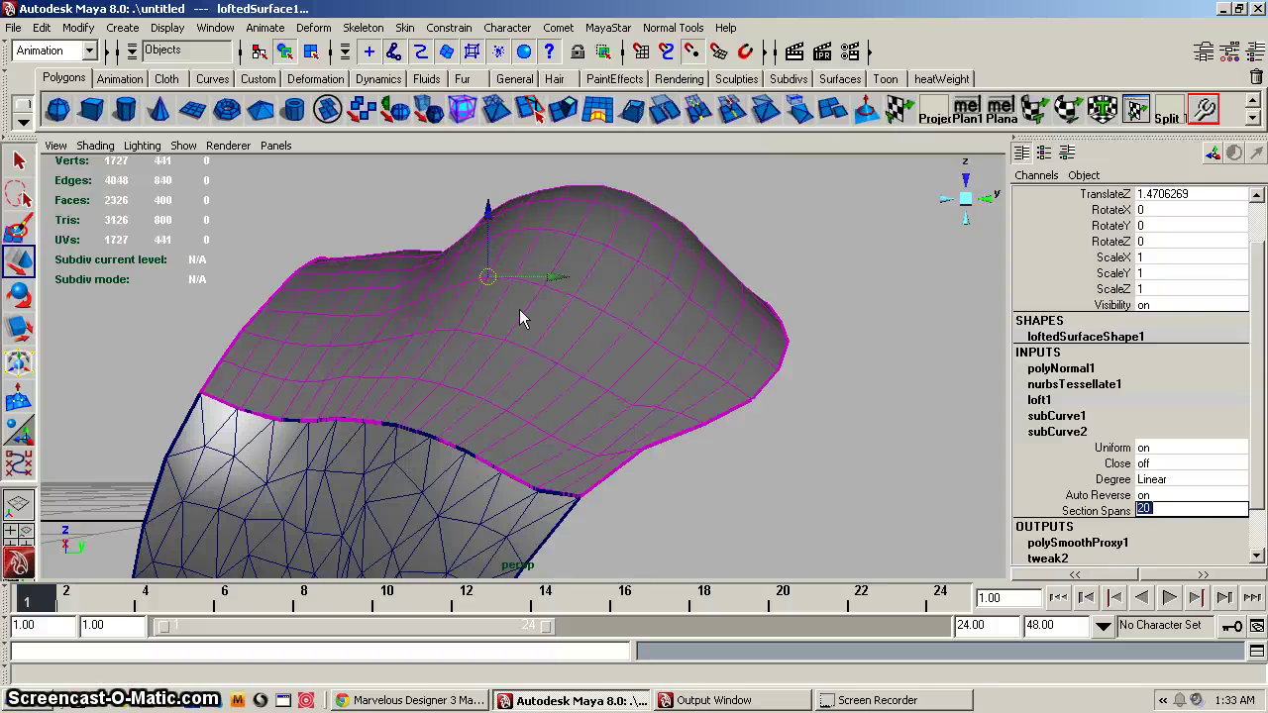
Inspect the denser wrapped mesh and set loft1's Section Spans back to 10.
left_click_drag(748, 337, 705, 430, "alt")
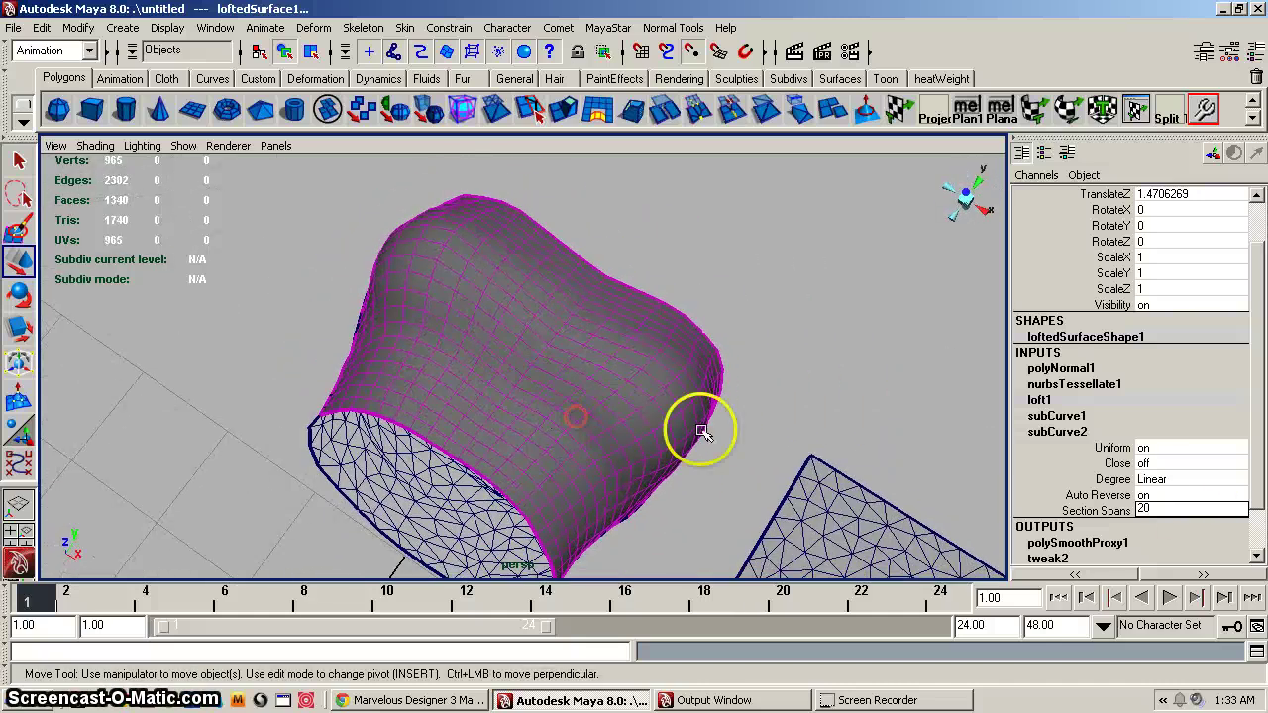
left_click(1184, 510)
type("20")
key("Return")
type("1")
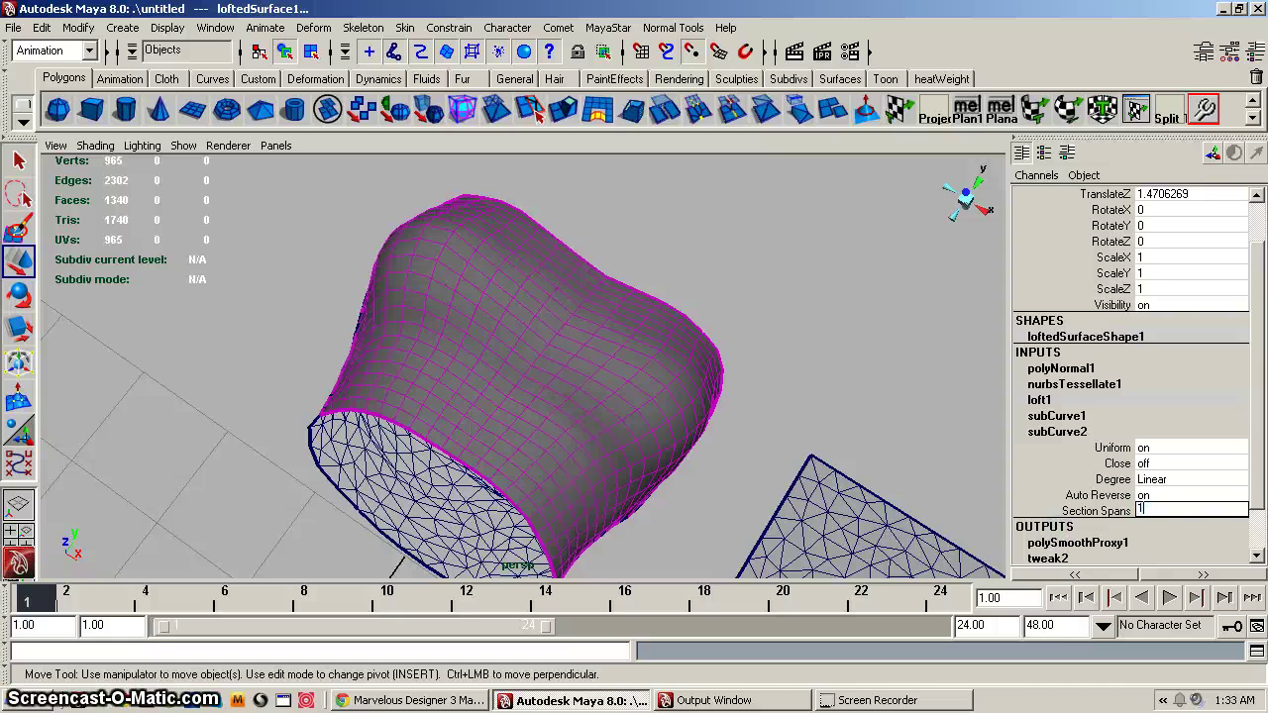
type("0")
key("Return")
Select the flat back pattern beside the garment, followed by its copy Pattern2D_2753 beside the other flat pieces.
left_click_drag(424, 391, 580, 422, "alt")
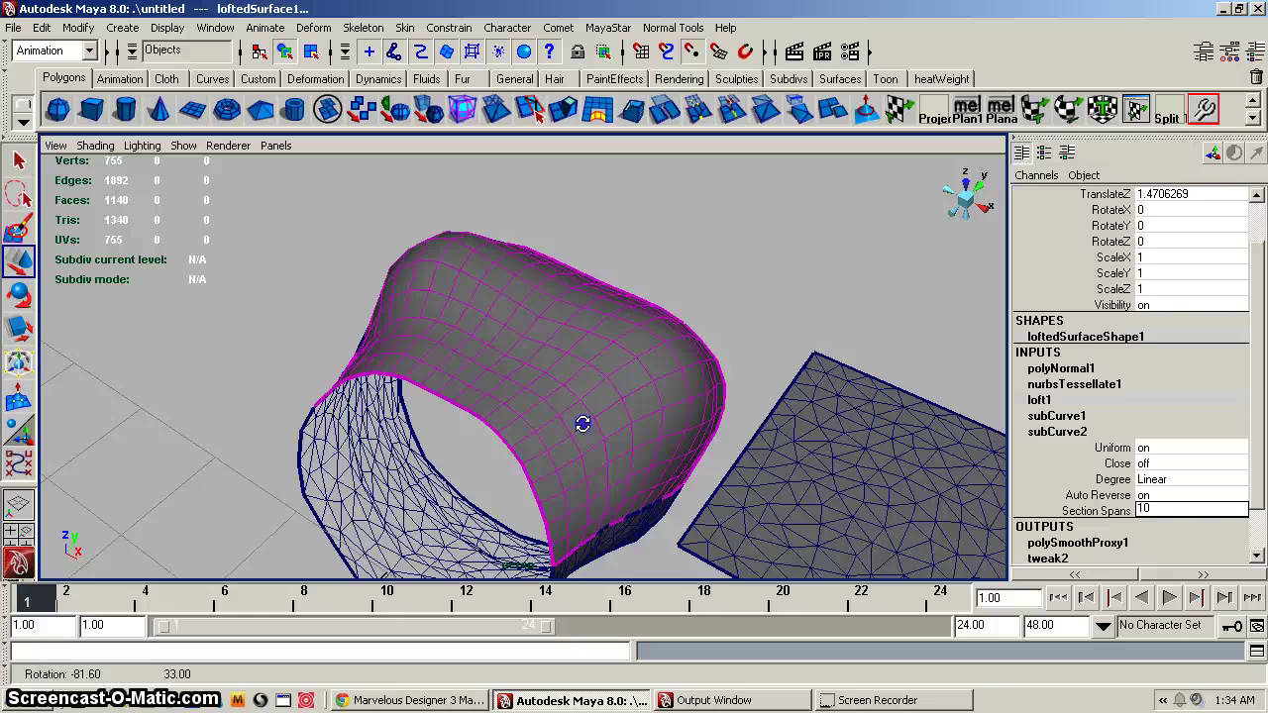
middle_click_drag(580, 422, 536, 366, "alt")
scroll(536, 365, "down", 3)
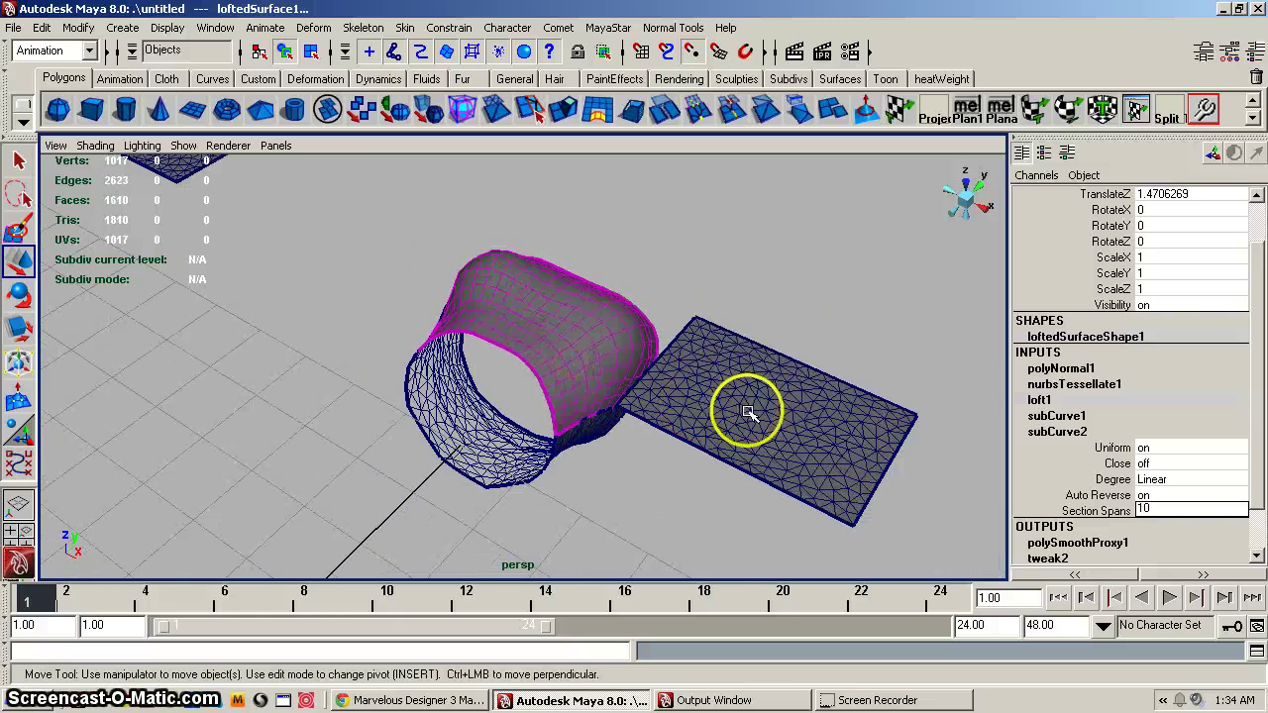
left_click(711, 424)
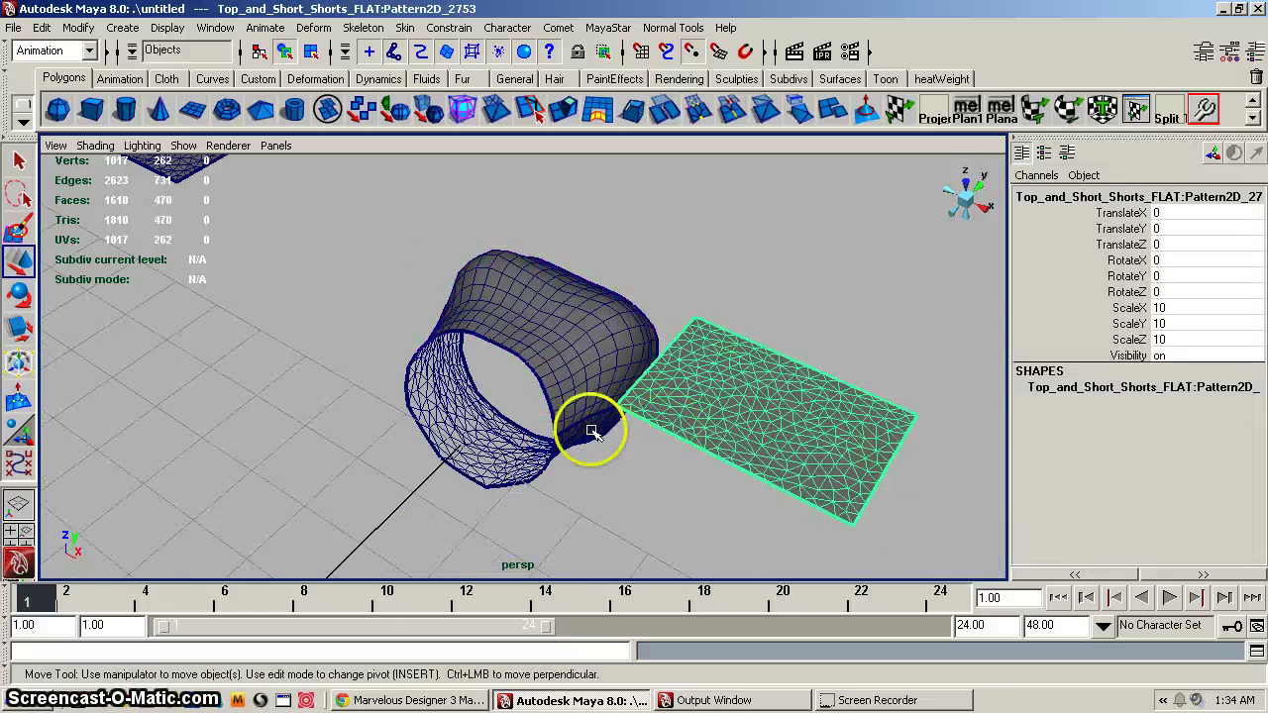
left_click_drag(591, 431, 390, 326, "alt")
left_click(356, 277)
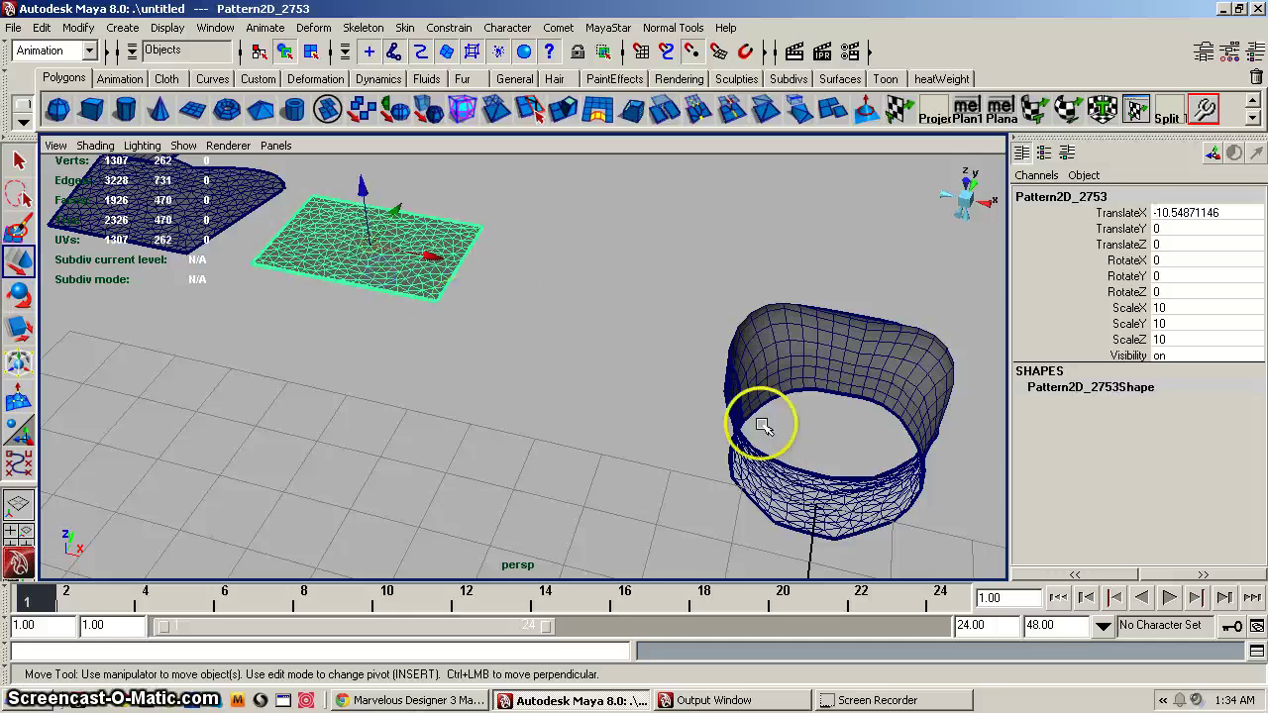
Examine the side seams where the front and back garment meshes meet, from several angles.
middle_click_drag(679, 402, 602, 410, "alt")
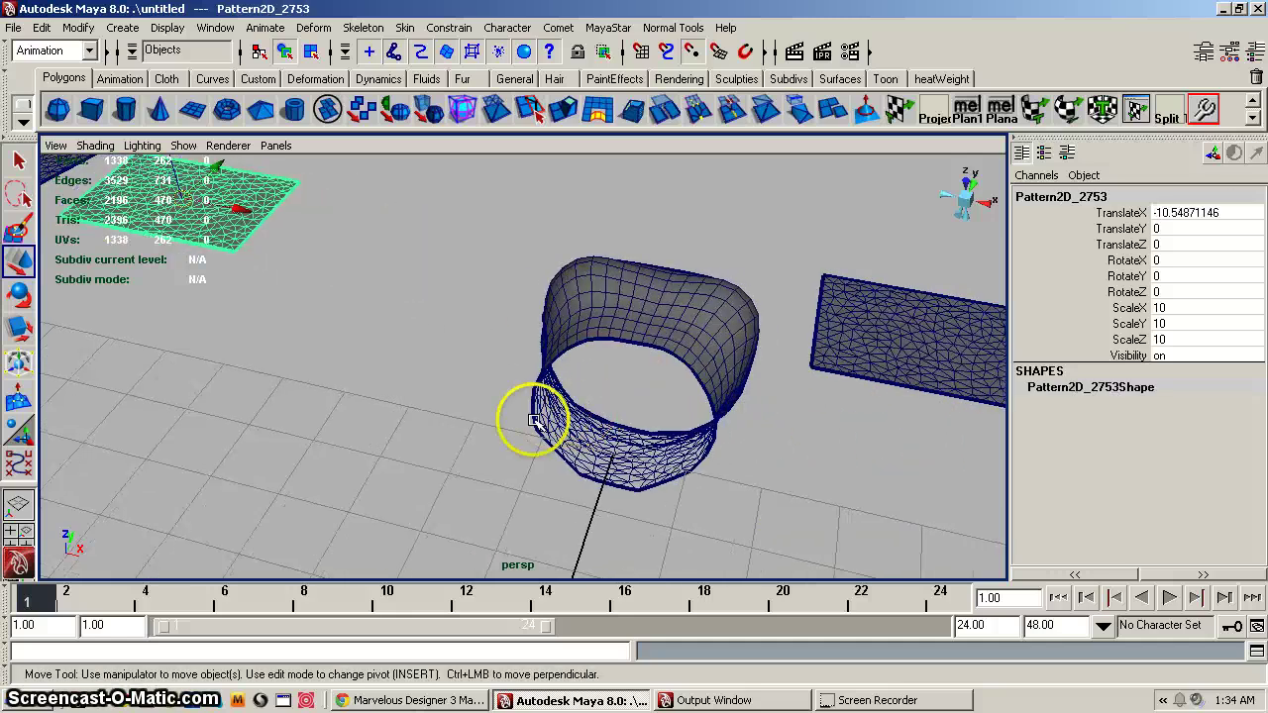
left_click_drag(624, 406, 602, 297, "alt")
left_click_drag(648, 407, 624, 396, "alt")
right_click_drag(624, 396, 701, 432, "alt")
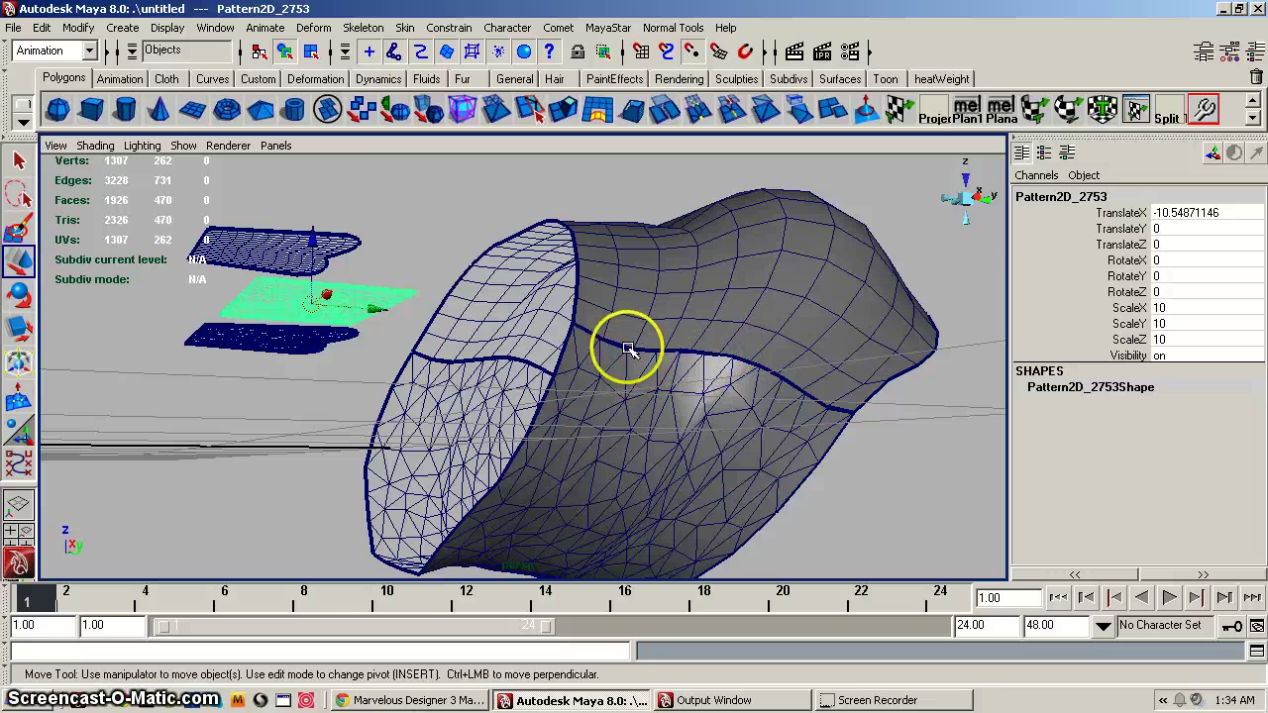
right_click_drag(628, 387, 436, 384, "alt")
left_click_drag(437, 385, 603, 447, "alt")
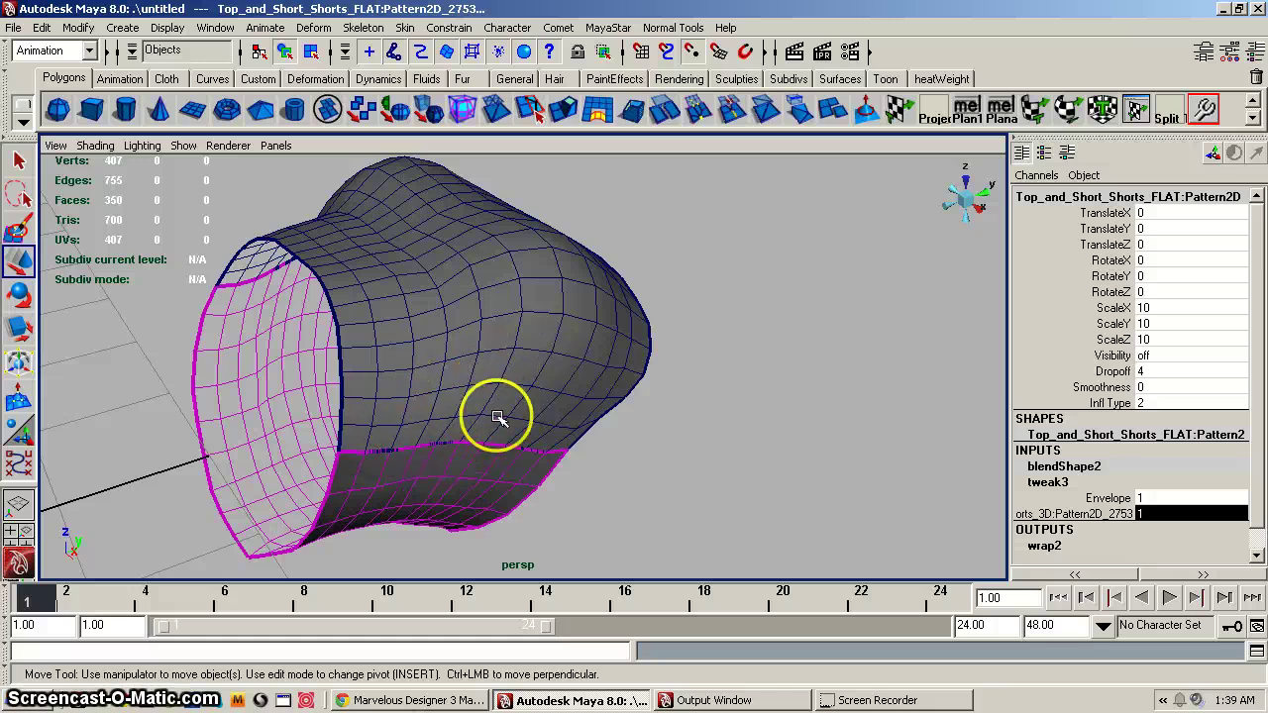
left_click_drag(496, 419, 412, 388, "alt")
middle_click_drag(412, 388, 489, 416, "alt")
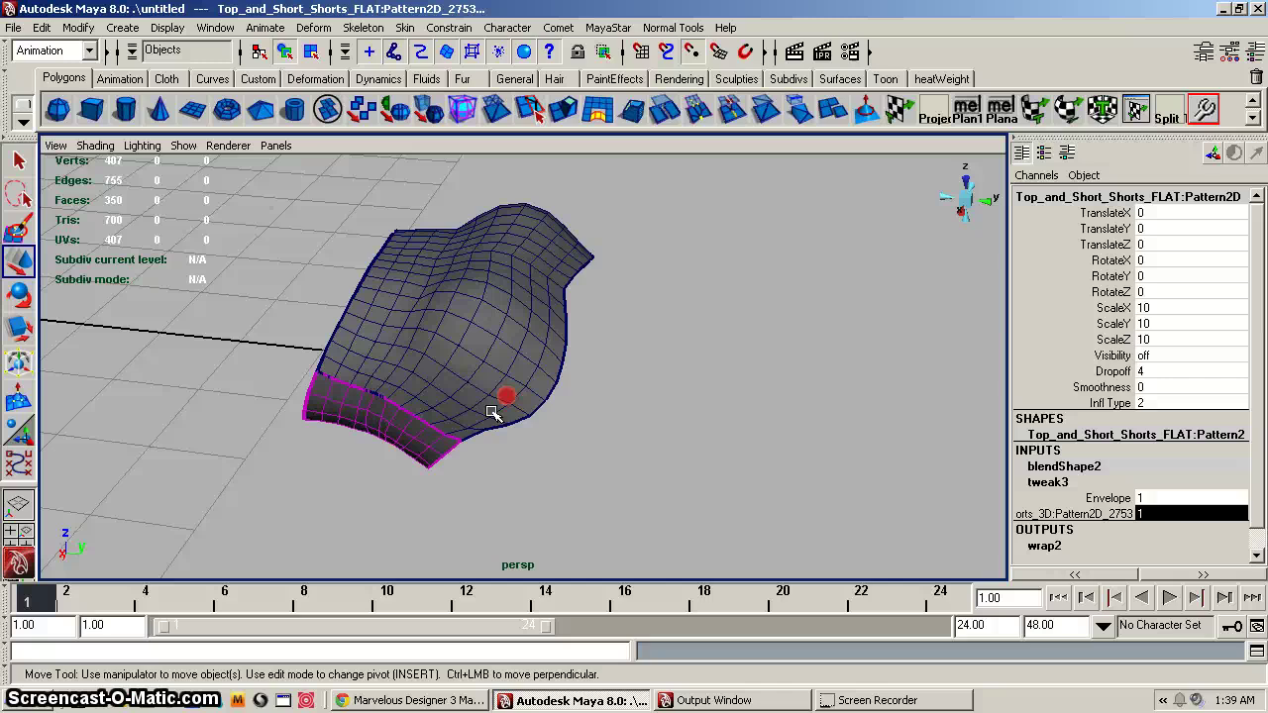
left_click_drag(431, 466, 524, 376, "alt")
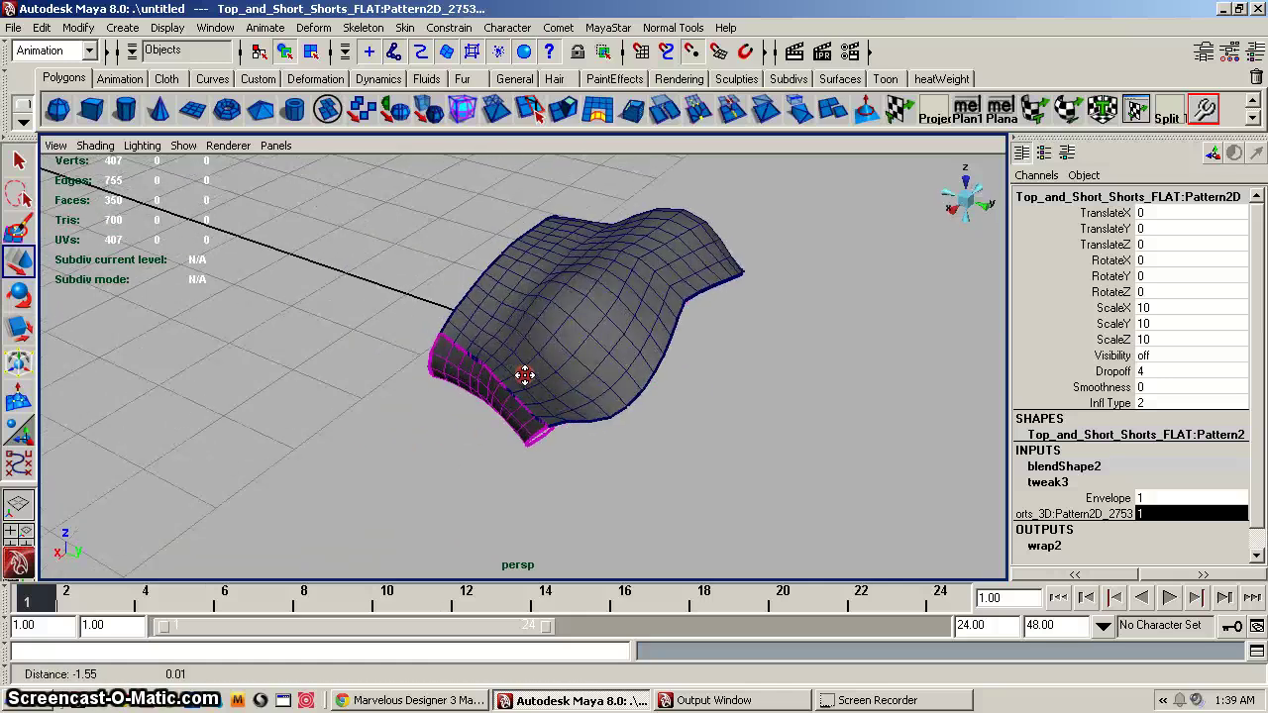
Select both wrapped lofted meshes, front and back, and duplicate them.
left_click(600, 407)
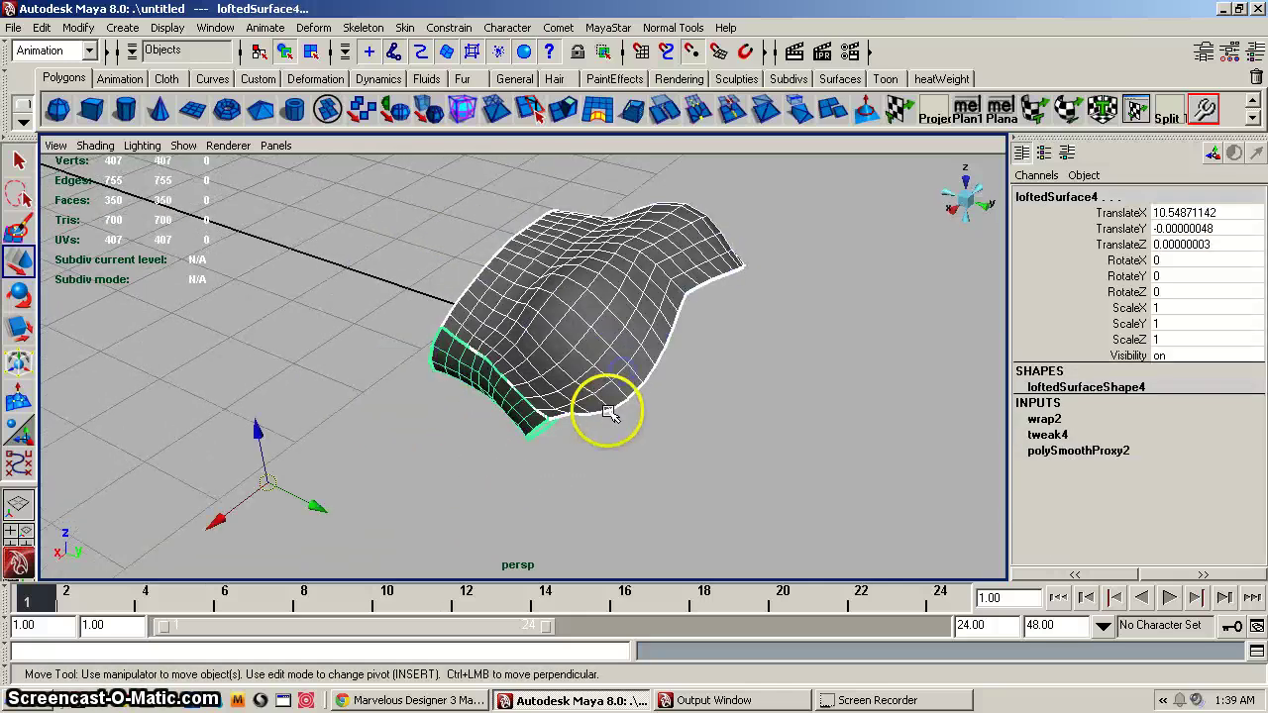
left_click_drag(571, 397, 678, 373, "alt")
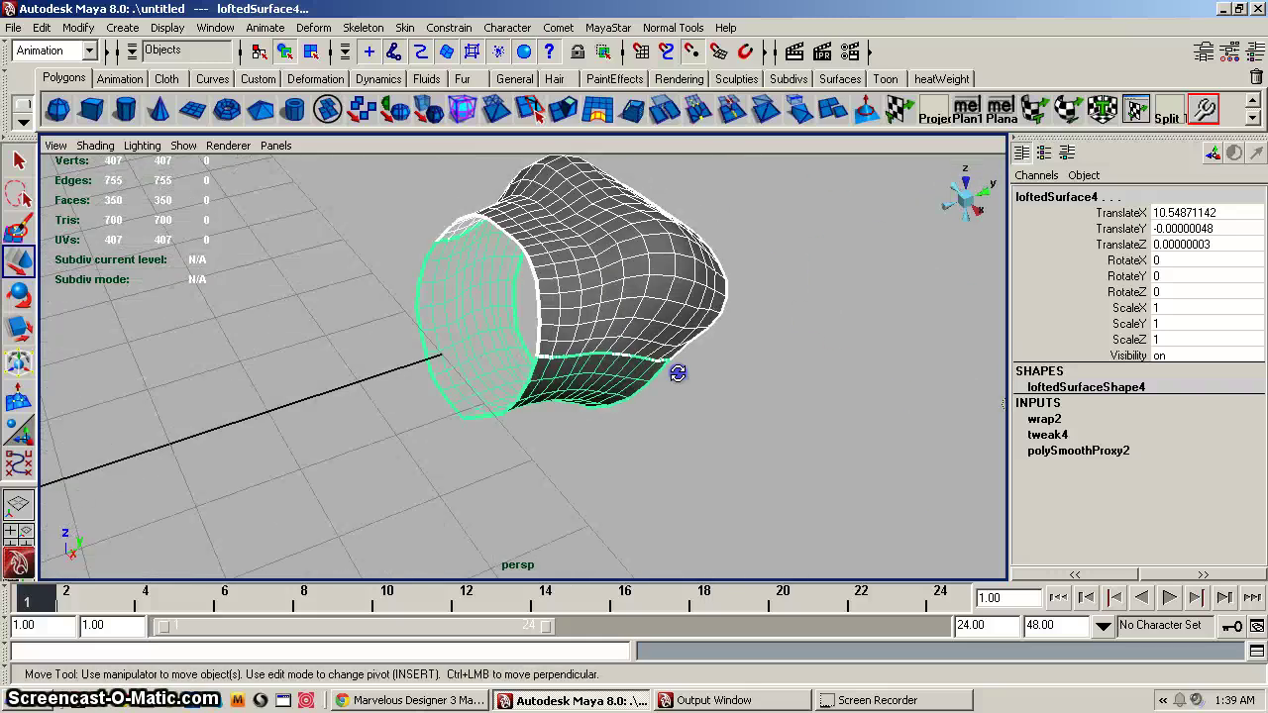
left_click(14, 27)
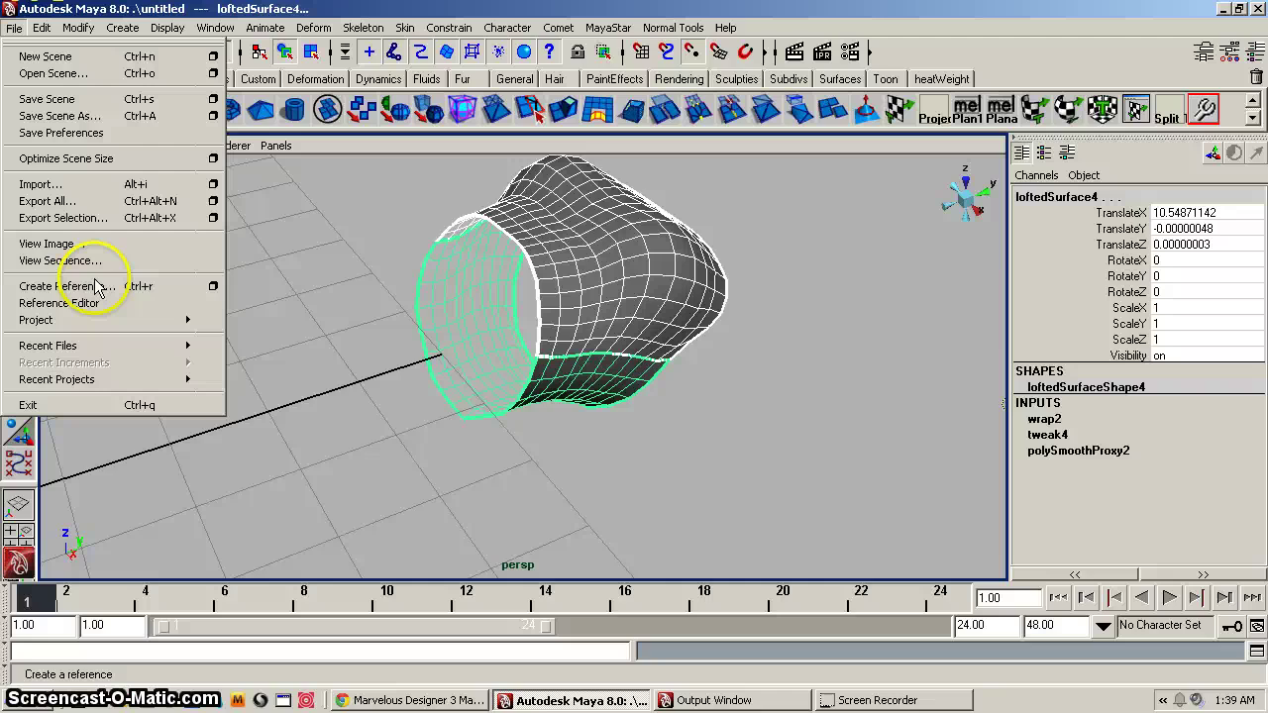
mouse_move(42, 28)
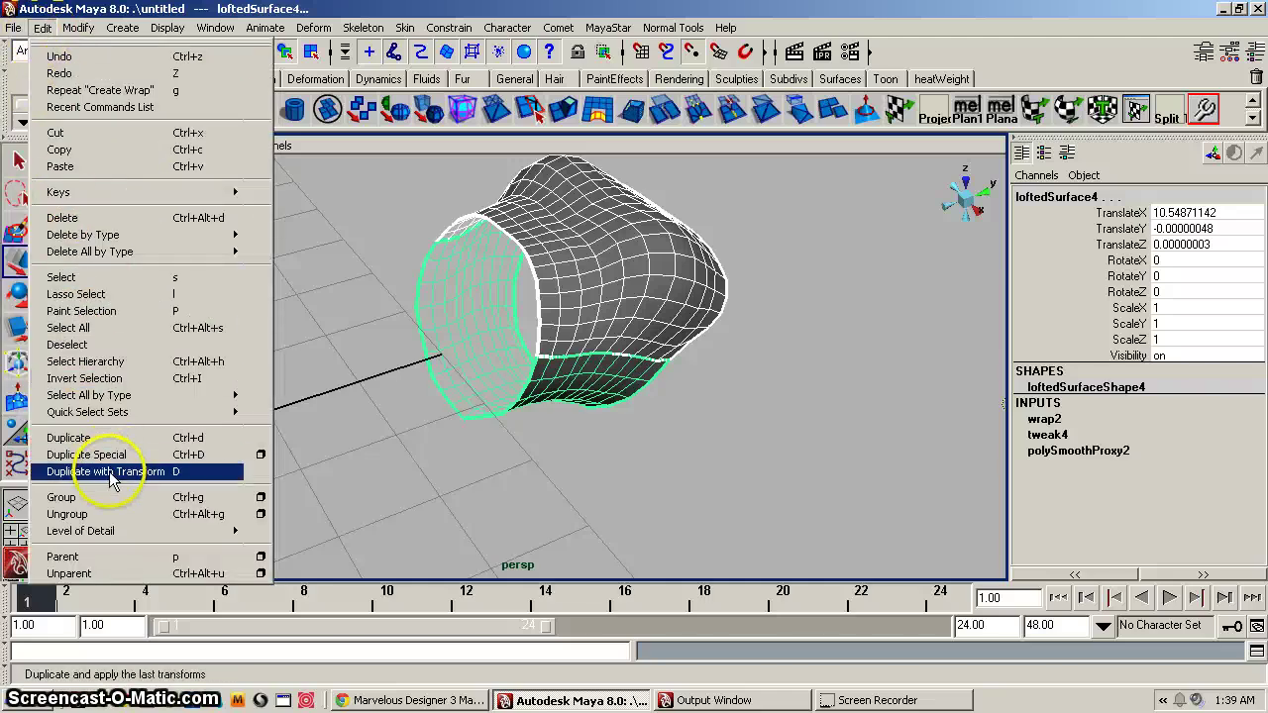
left_click(128, 436)
right_click_drag(317, 391, 474, 287, "alt")
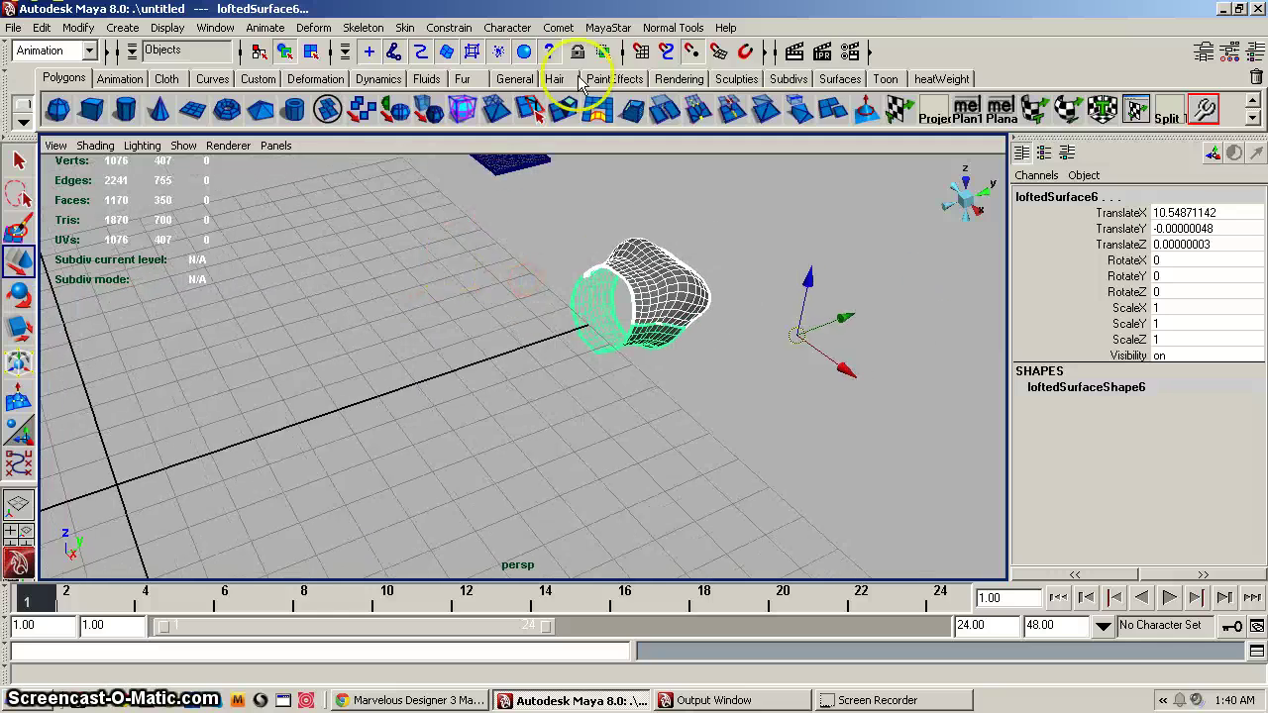
Snap the pivot of the duplicated front and back meshes to the grid origin.
left_click(690, 53)
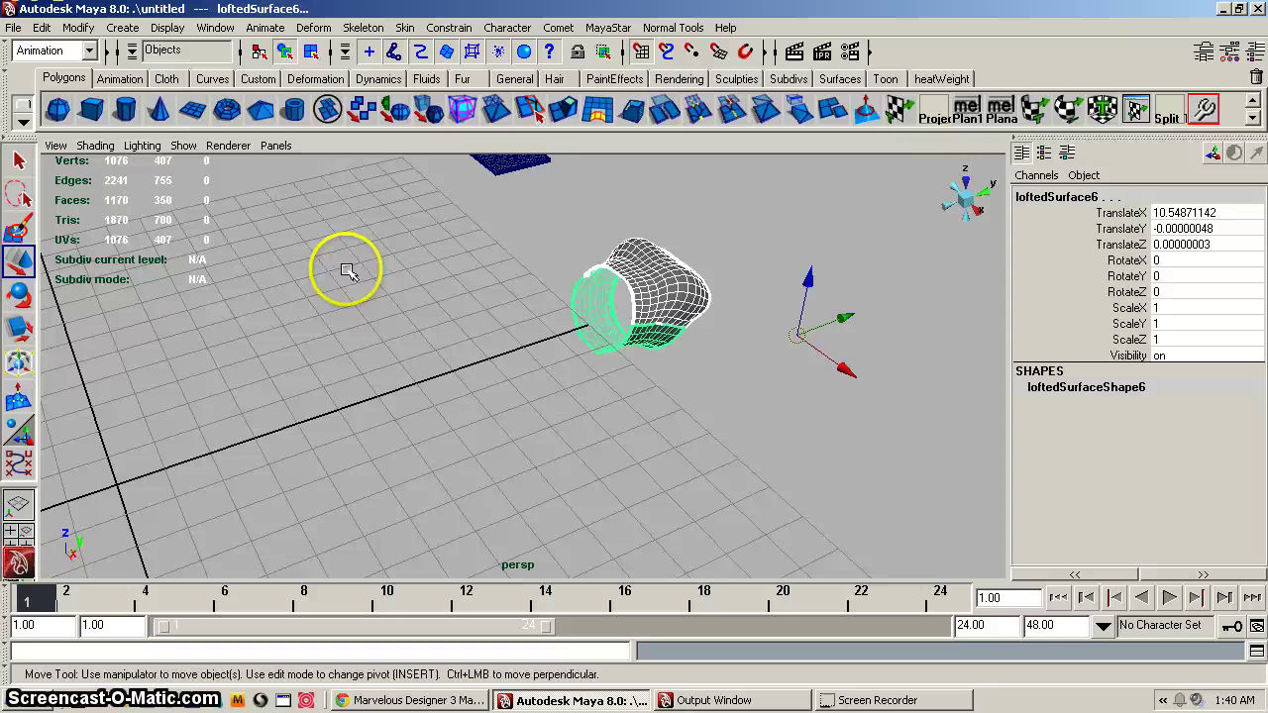
key("Insert")
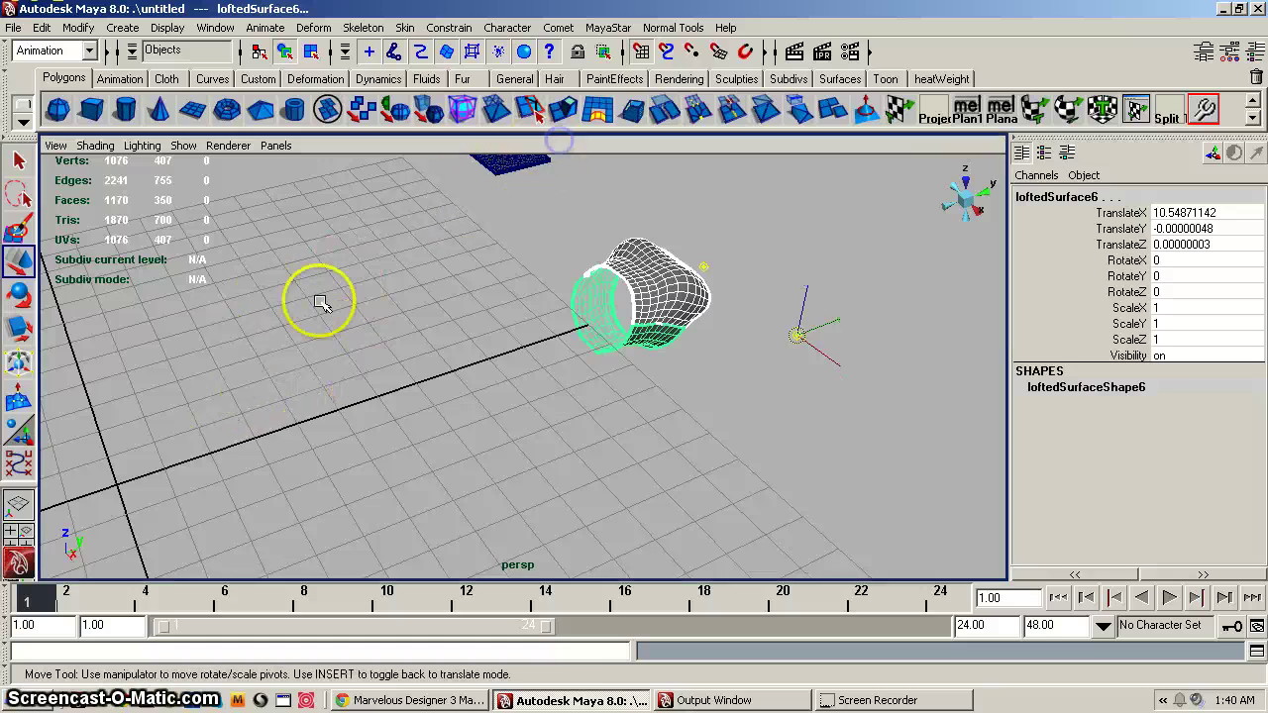
left_click(116, 490)
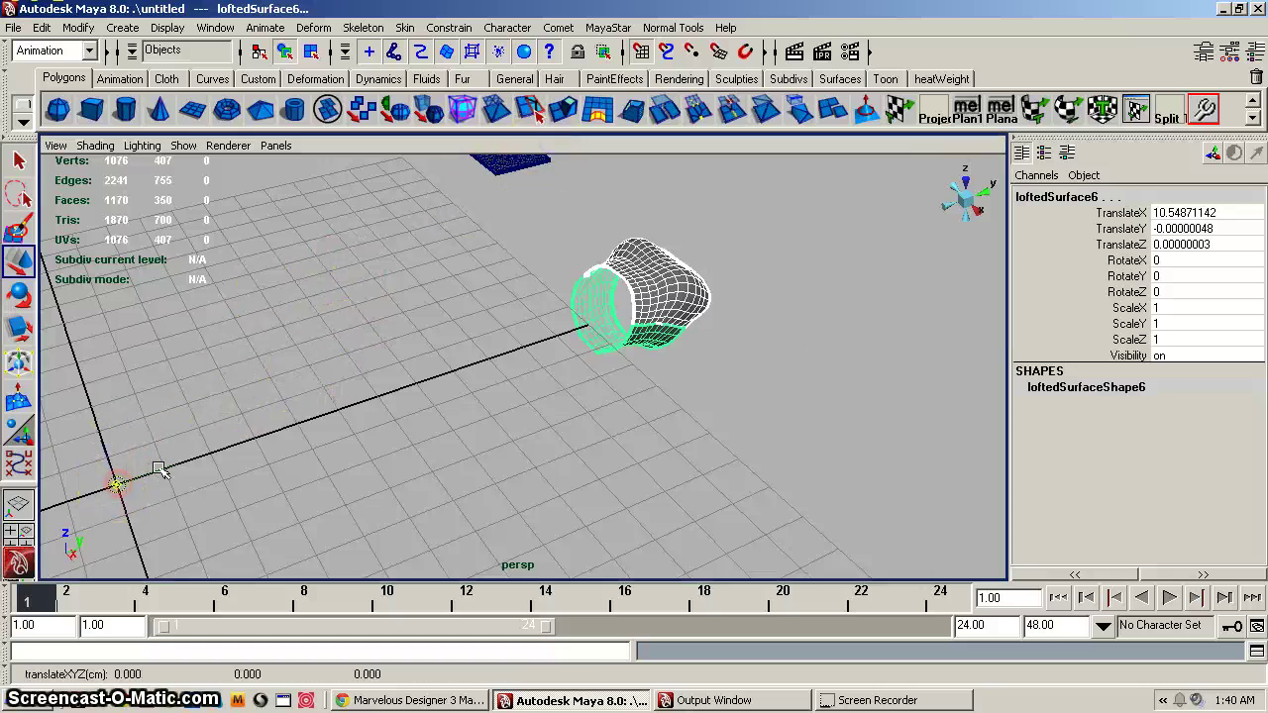
key("Insert")
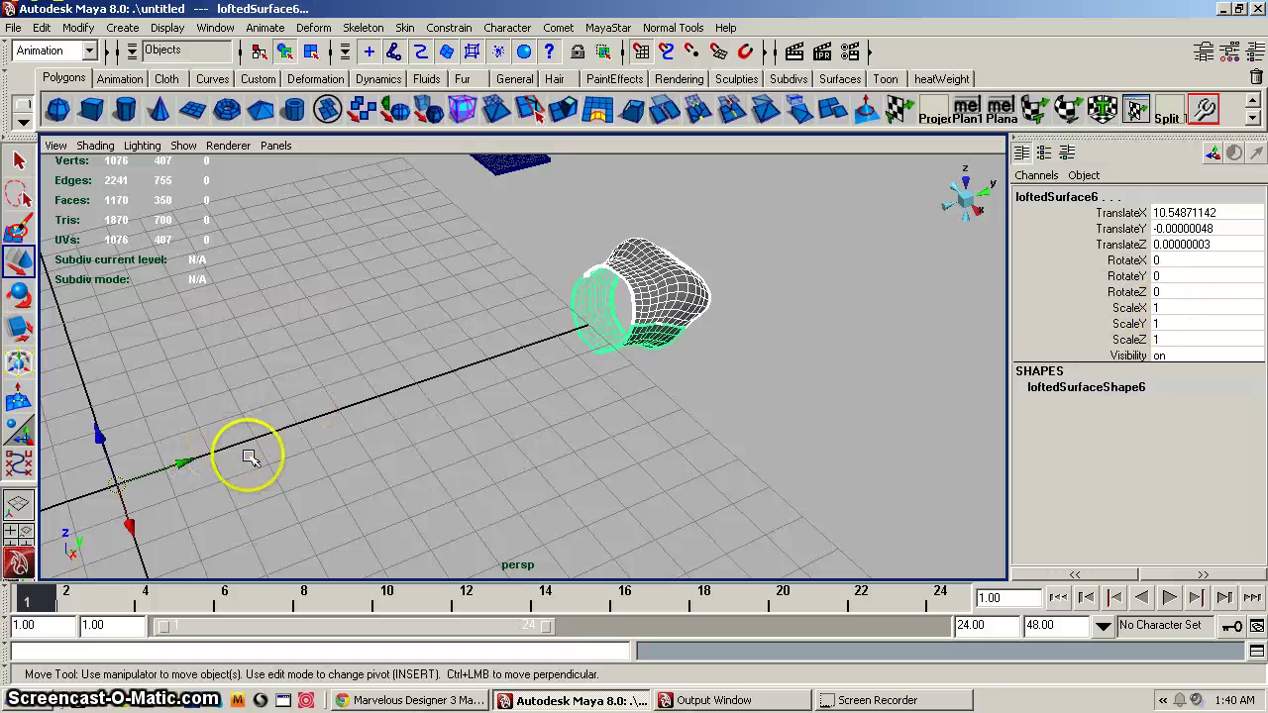
Scale both duplicated meshes to 0.1 in X, Y and Z, and frame them in shaded display.
left_click(1167, 308)
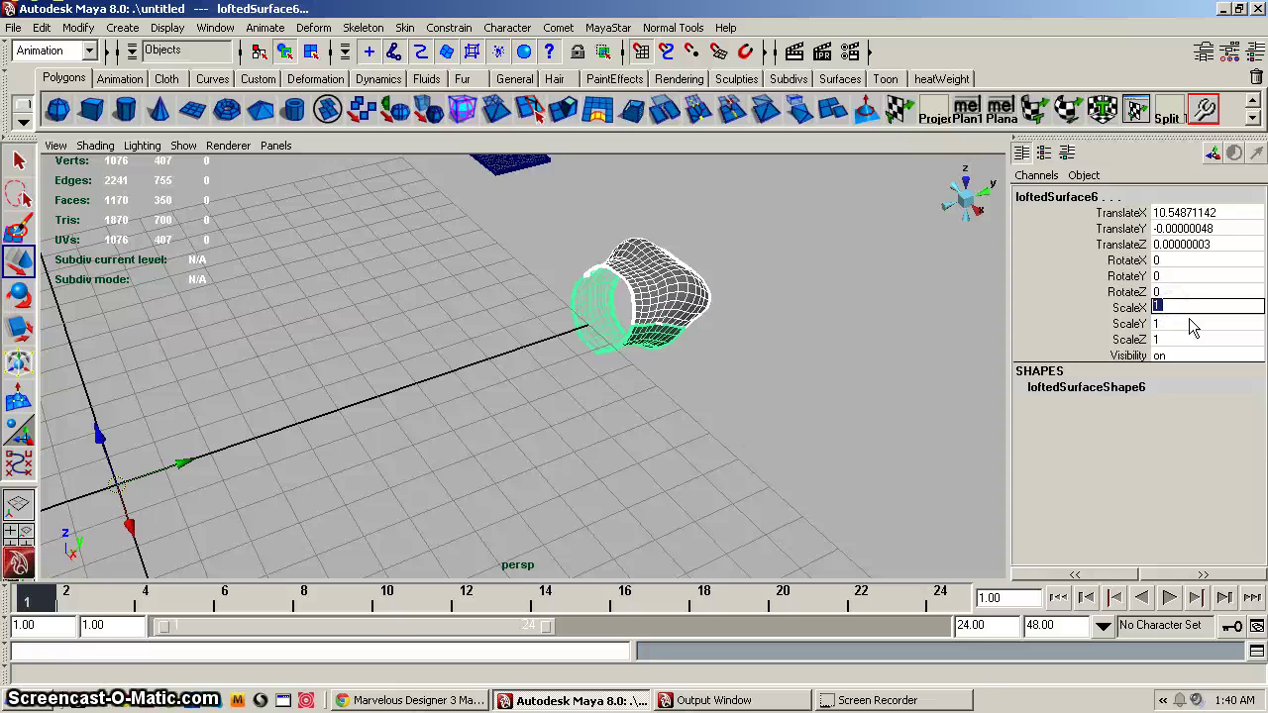
type("0.1")
key("Tab")
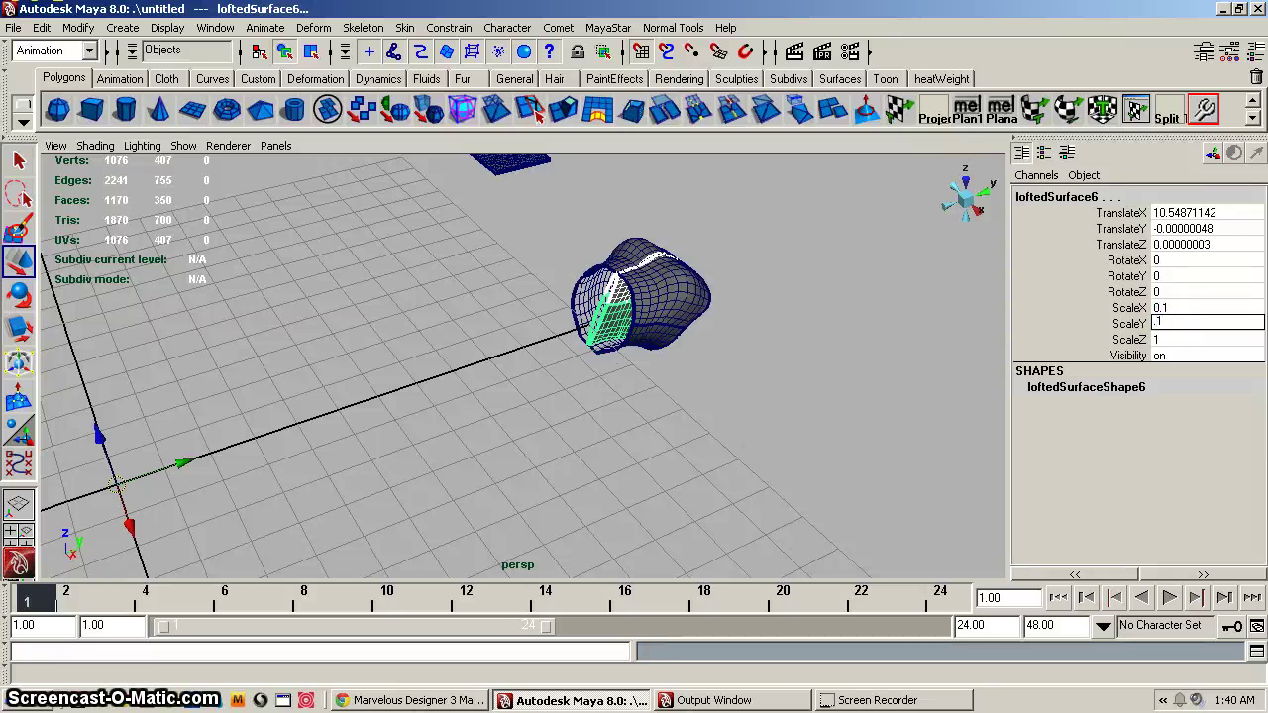
type("0.1")
key("Tab")
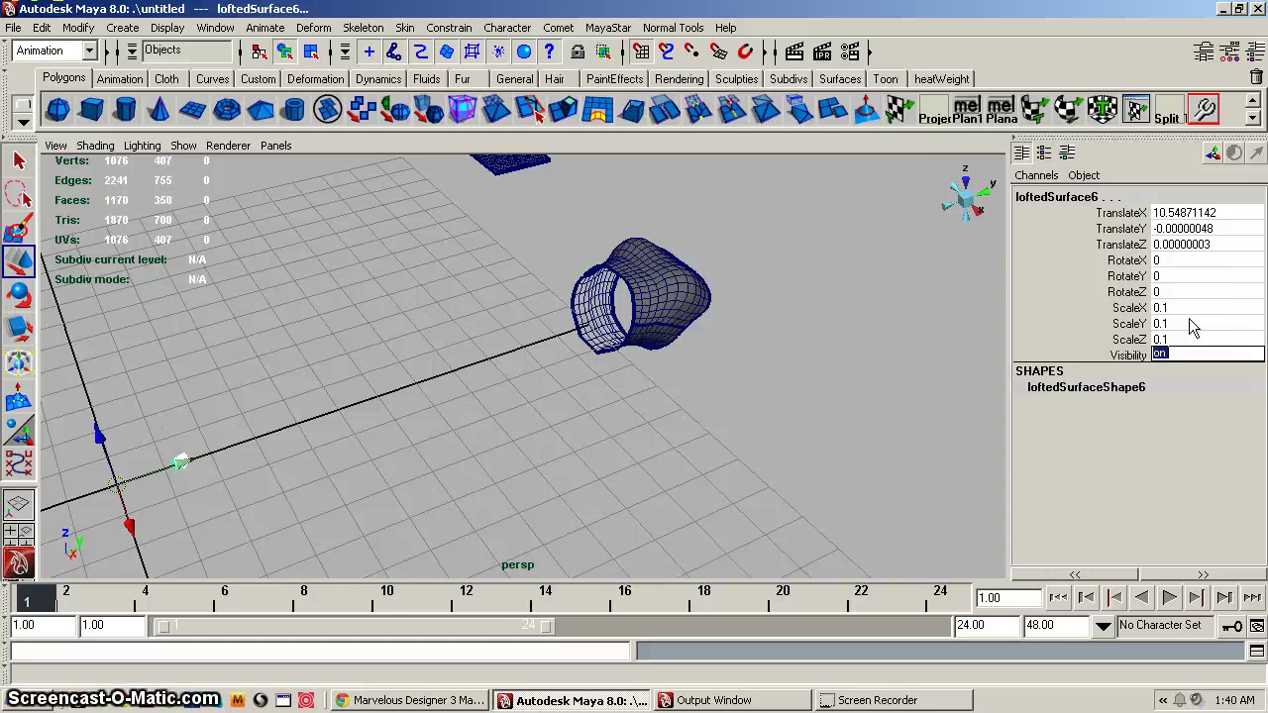
left_click(184, 458)
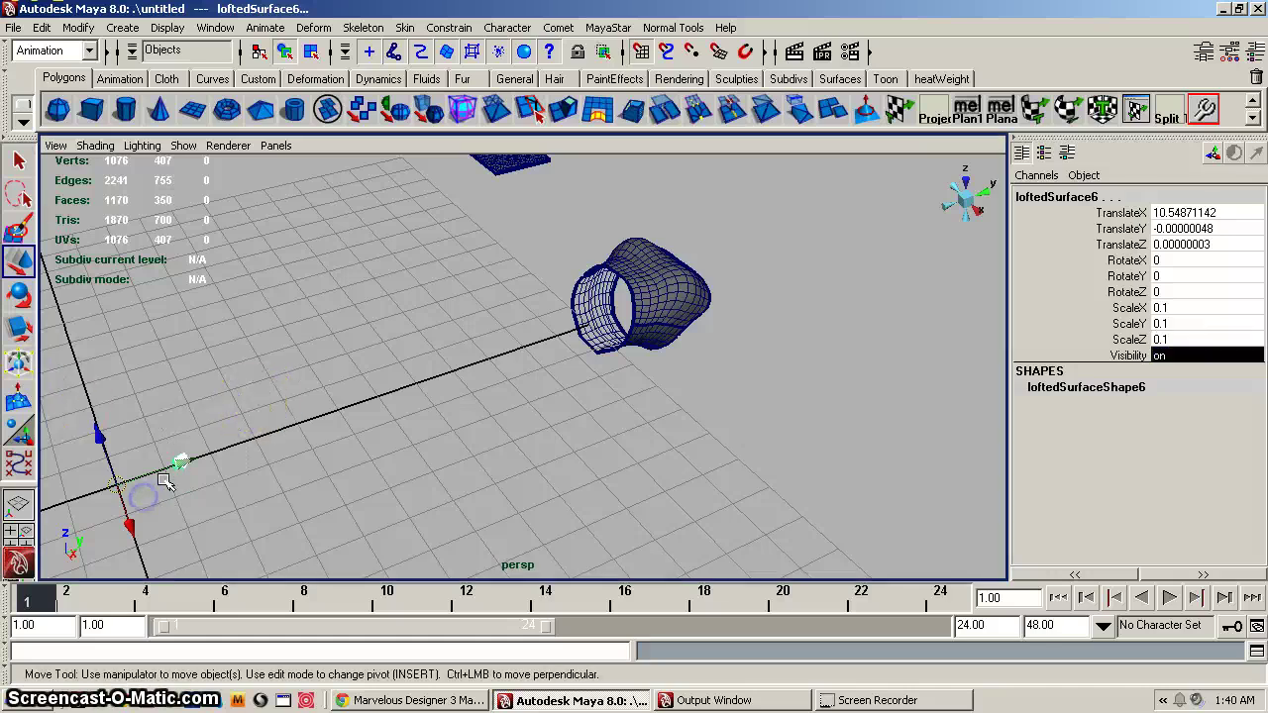
mouse_move(165, 482)
left_mouse_down("alt")
mouse_move(164, 461)
mouse_move(311, 424)
mouse_move(188, 473)
mouse_move(162, 397)
left_mouse_up("alt")
key("5")
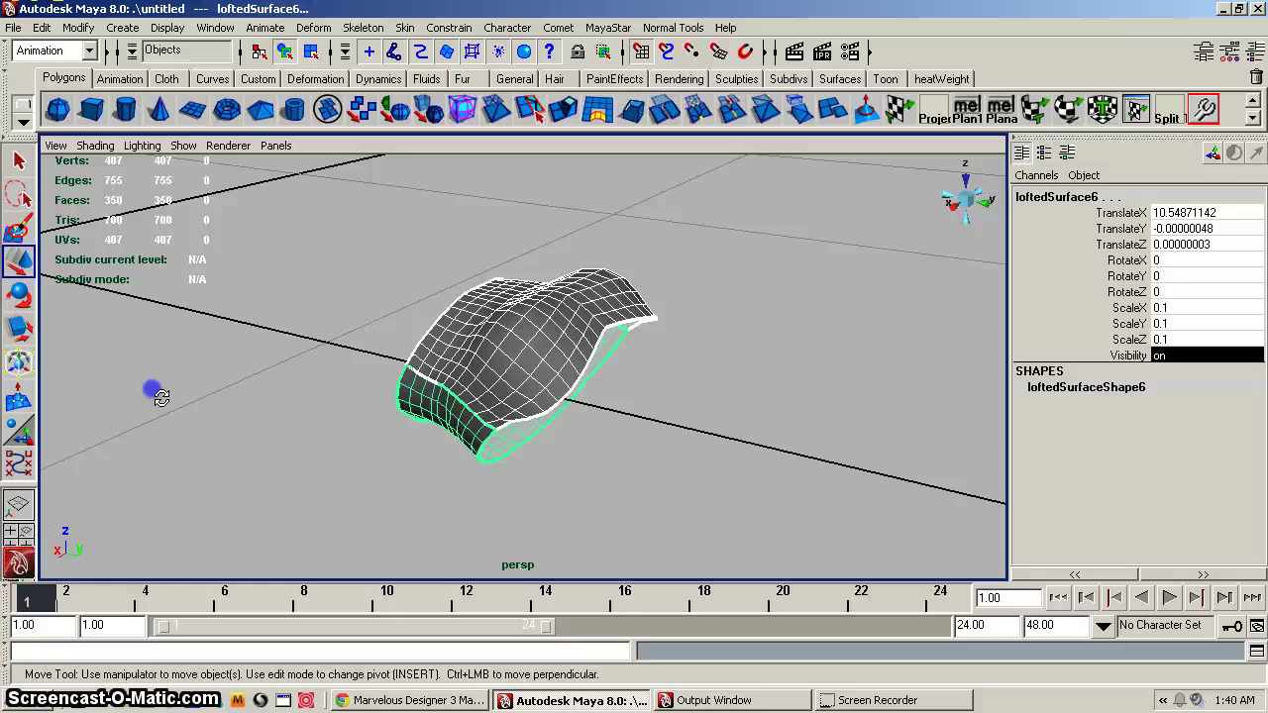
Switch to the Polygons menu set and combine the scaled front and back meshes into one object.
left_click(88, 50)
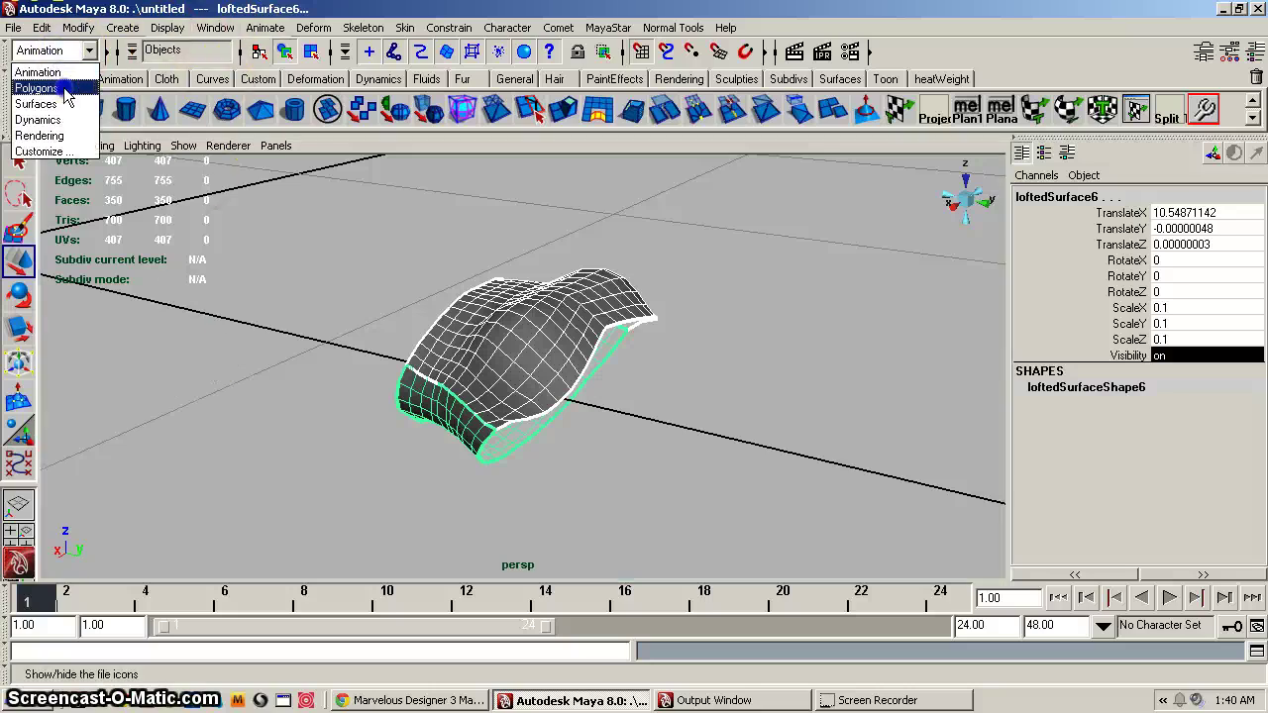
left_click(42, 88)
left_click(259, 28)
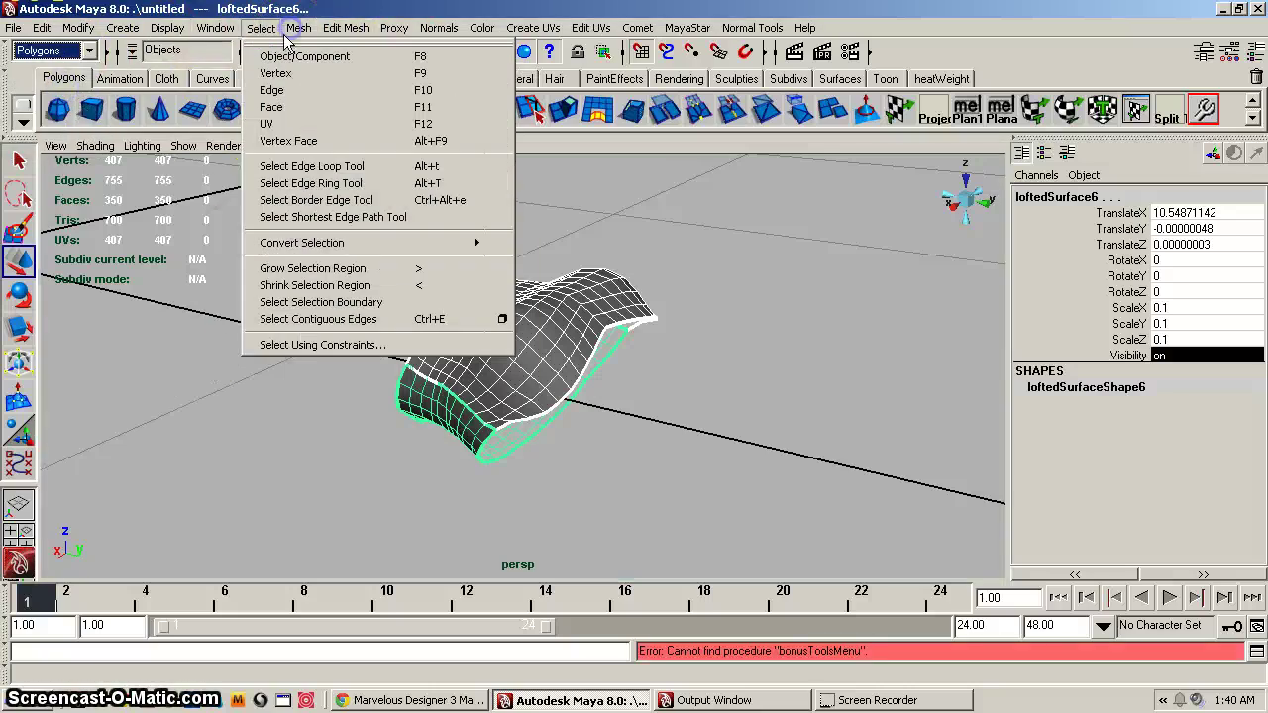
left_click(322, 53)
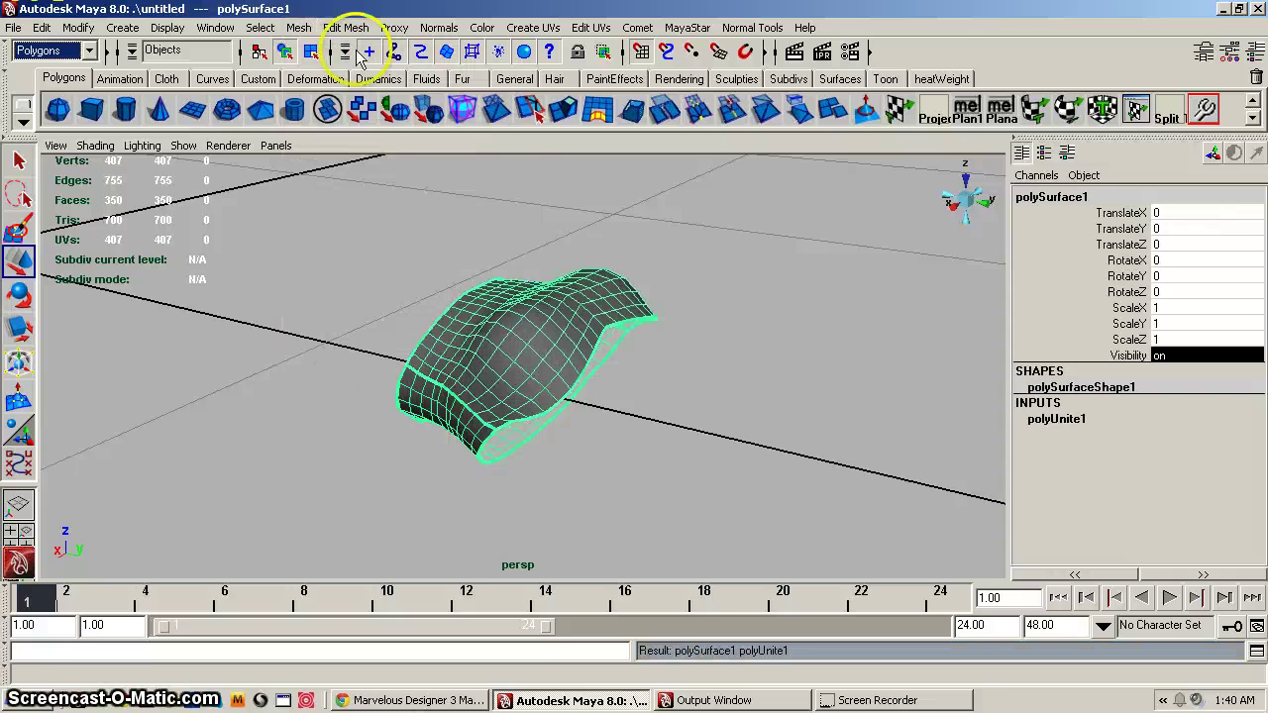
Merge the coincident vertices of the combined mesh where the front and back meet.
left_click(347, 27)
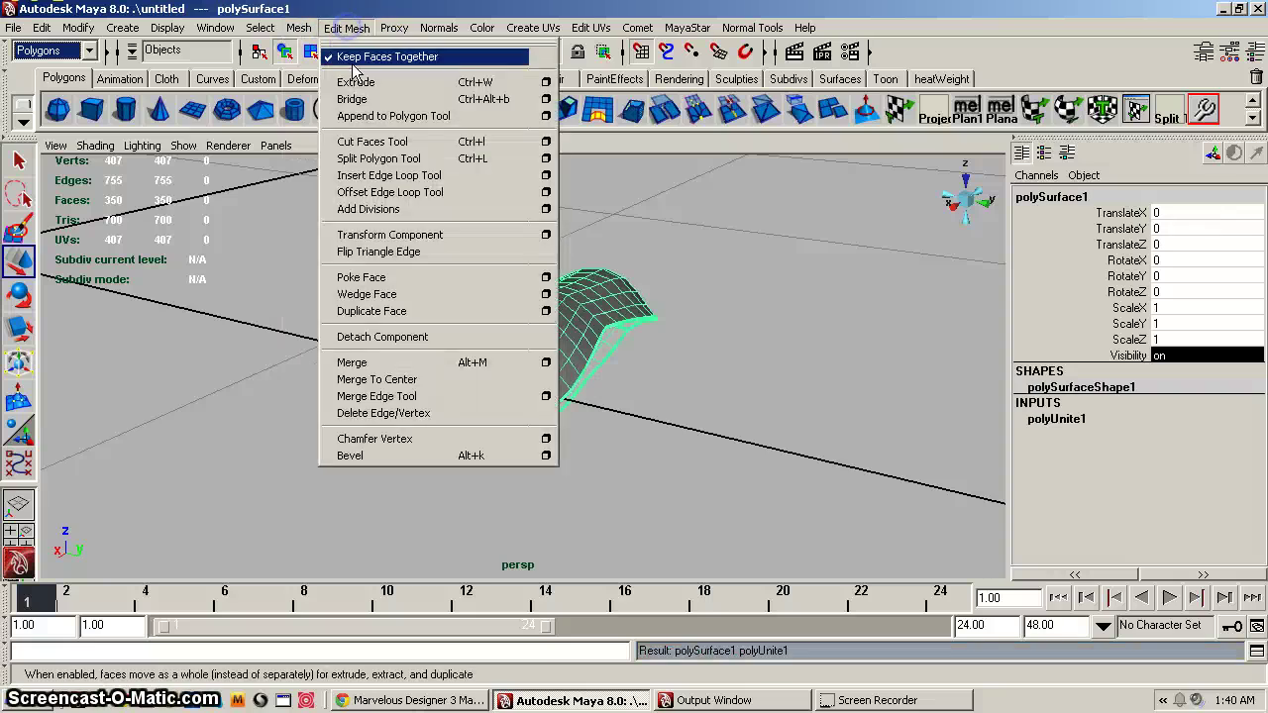
left_click(366, 365)
left_click(391, 310)
left_click_drag(510, 320, 606, 340, "alt")
left_click(606, 340)
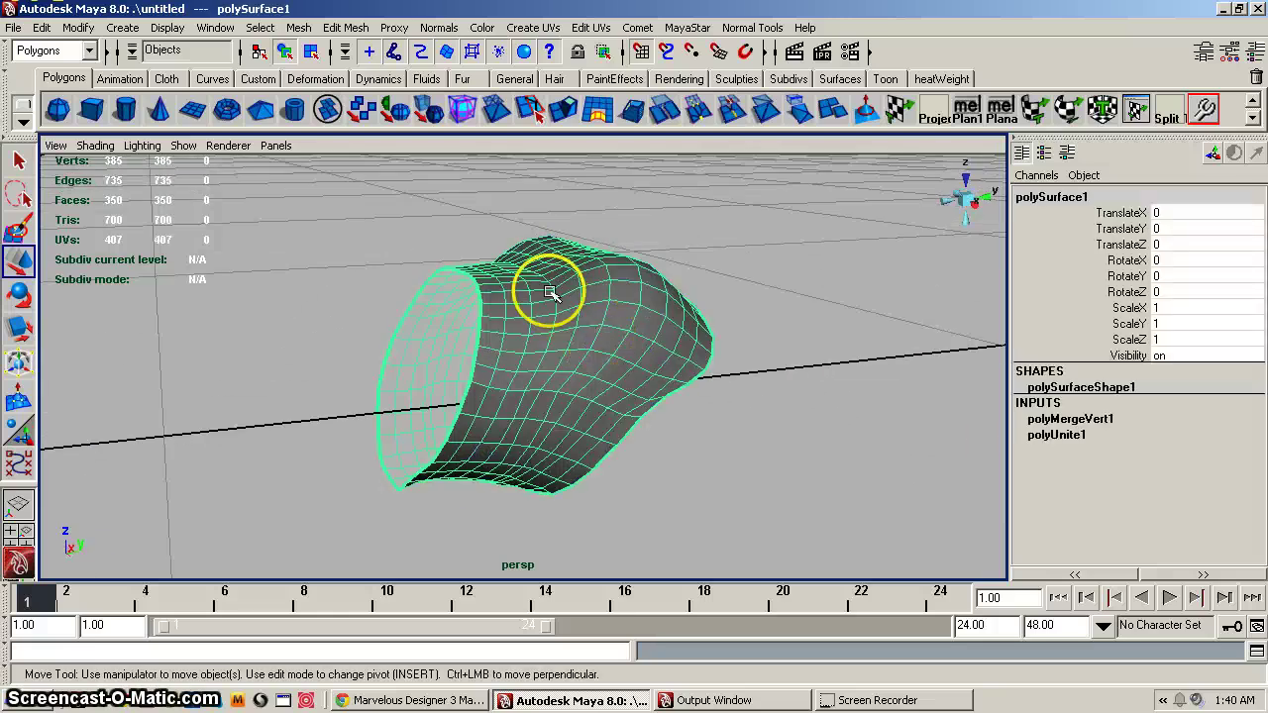
Turn off the wireframe overlay on shaded objects and deselect the merged mesh to inspect its seam shading.
mouse_move(96, 147)
left_mouse_down()
mouse_move(122, 325)
mouse_move(113, 340)
mouse_move(143, 331)
left_mouse_up()
left_click(821, 287)
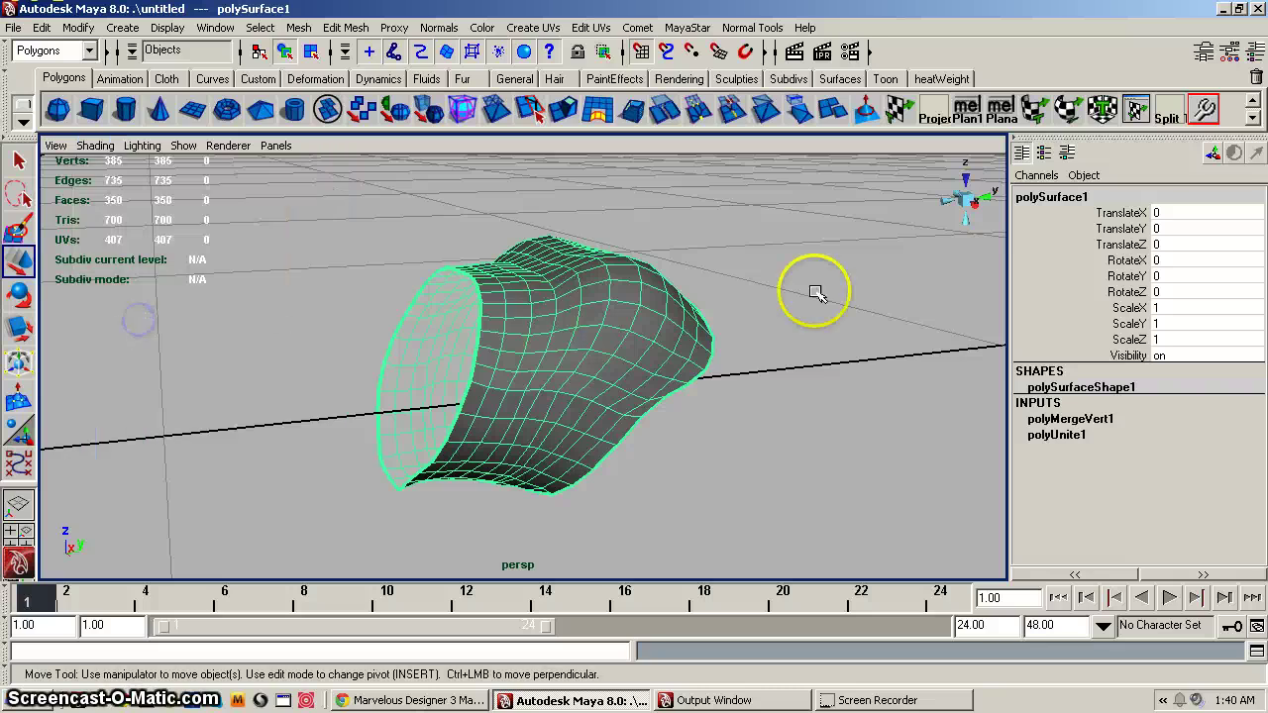
left_click_drag(671, 301, 626, 351, "alt")
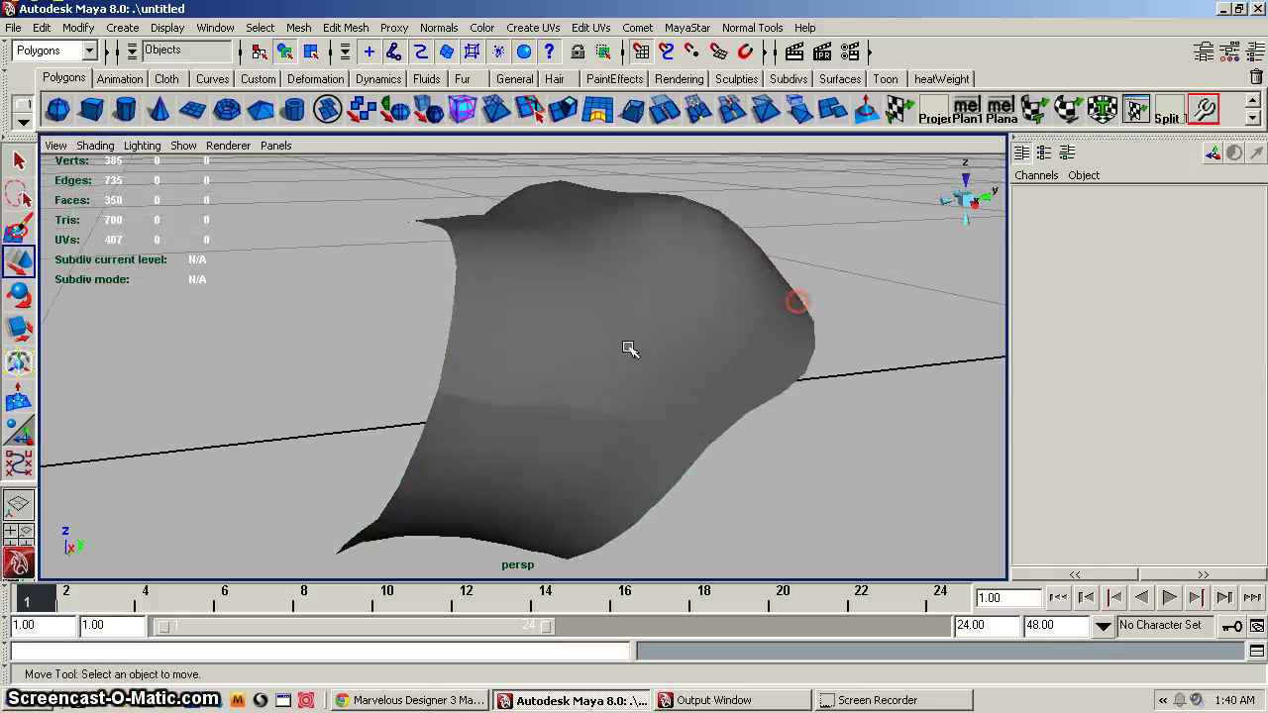
Soften all edges of the merged garment mesh with Soften Edge, and clear the selection.
left_click(636, 402)
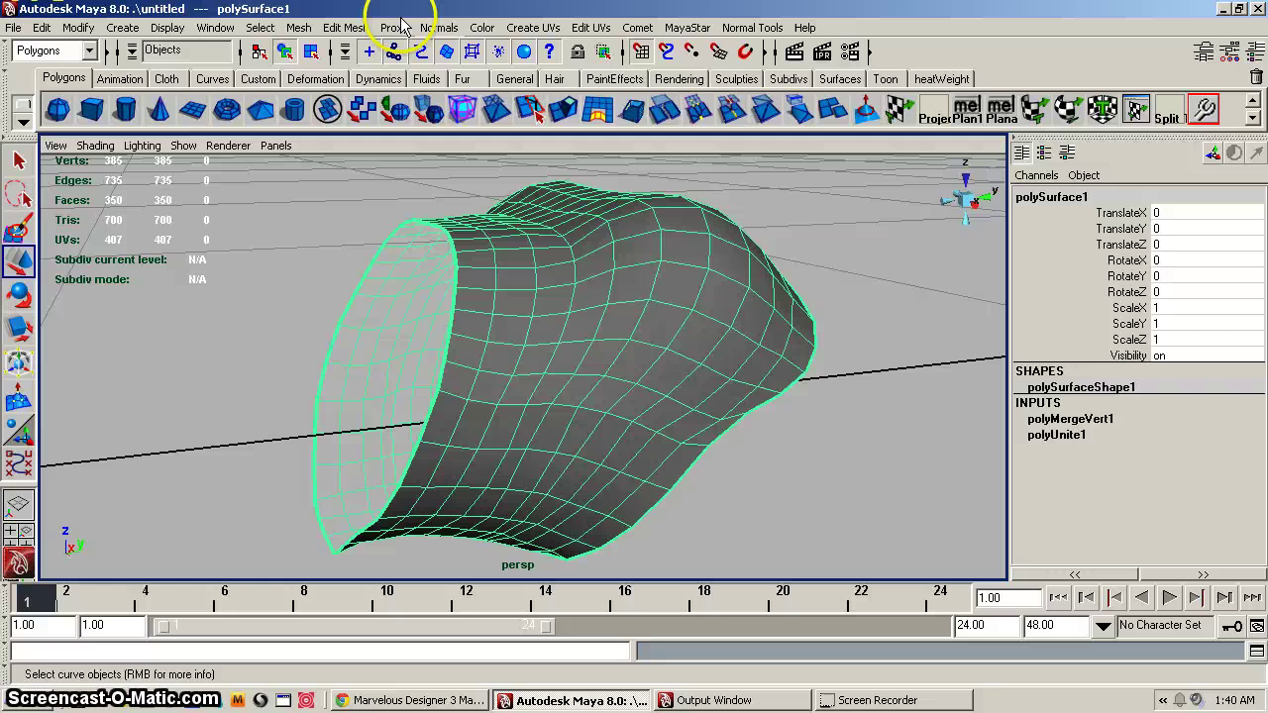
left_click(439, 28)
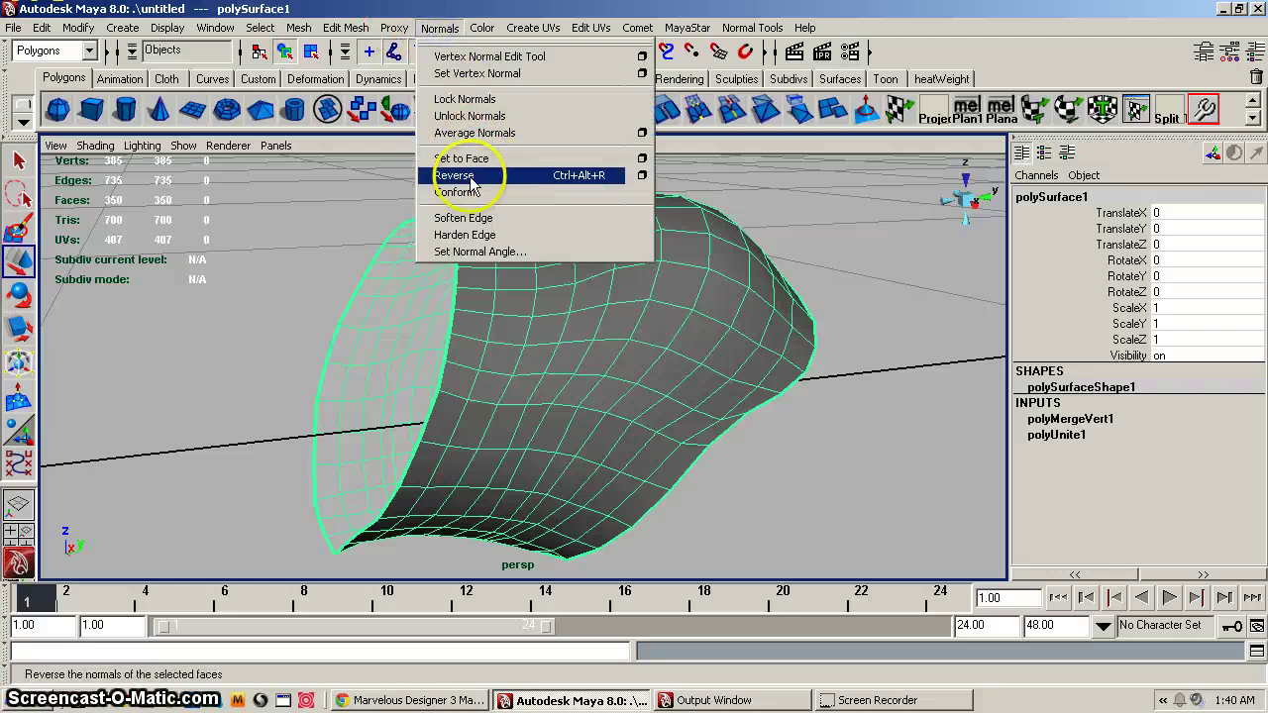
left_click(463, 218)
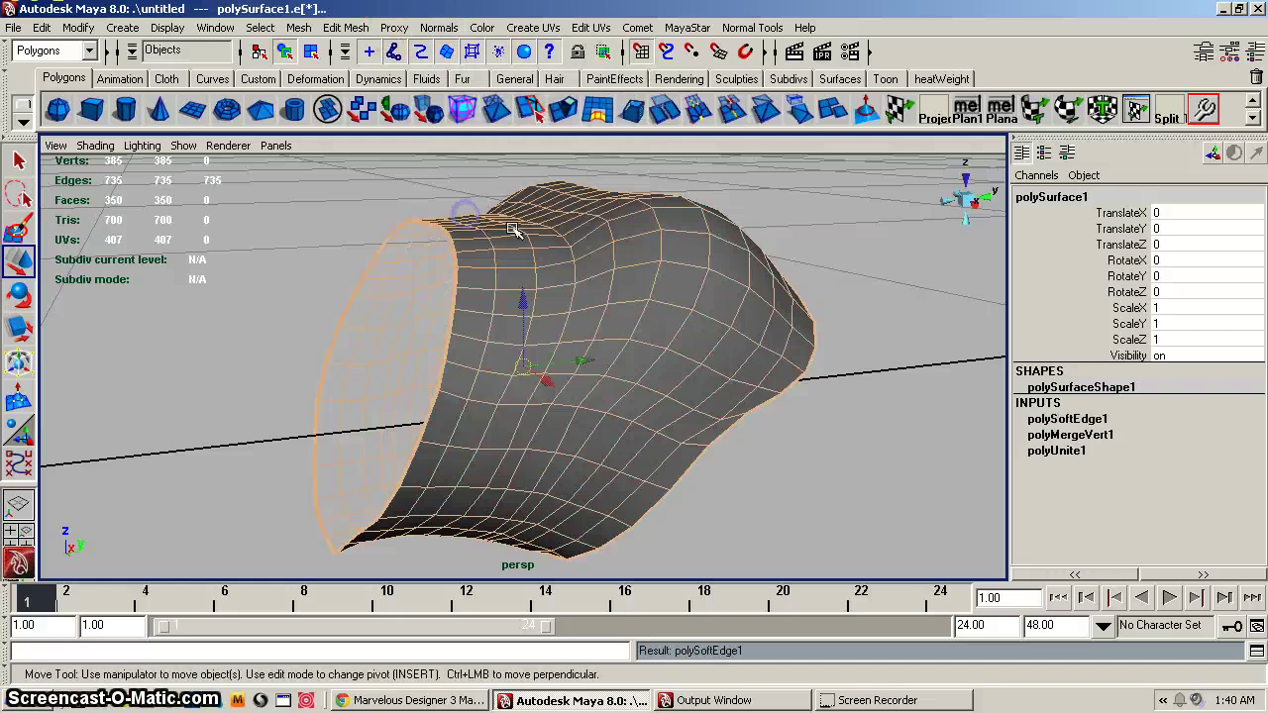
left_click(886, 332)
Select the softened garment mesh and examine its surface and former seams from several angles and distances.
right_click_drag(694, 311, 544, 345, "alt")
left_click(544, 345)
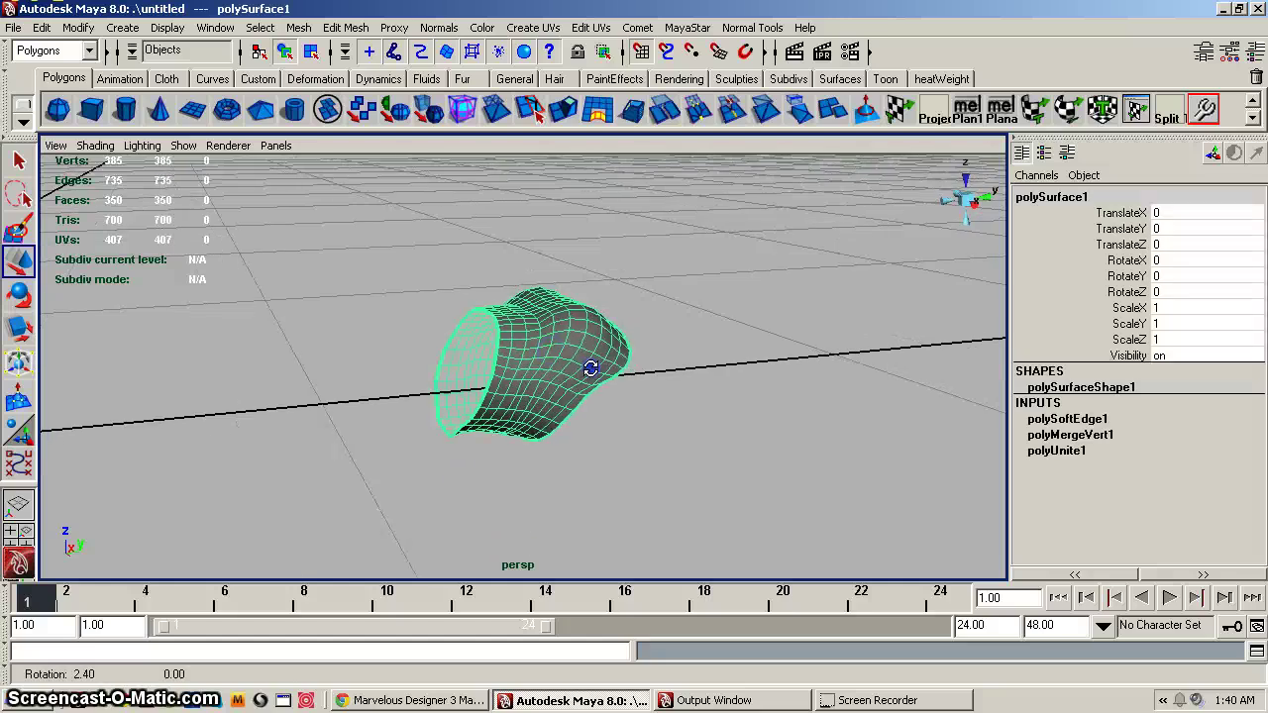
left_click_drag(588, 362, 652, 432, "alt")
right_click_drag(652, 432, 863, 334, "alt")
mouse_move(521, 331)
left_mouse_down("alt")
mouse_move(564, 413)
mouse_move(507, 379)
mouse_move(447, 297)
mouse_move(532, 311)
left_mouse_up("alt")
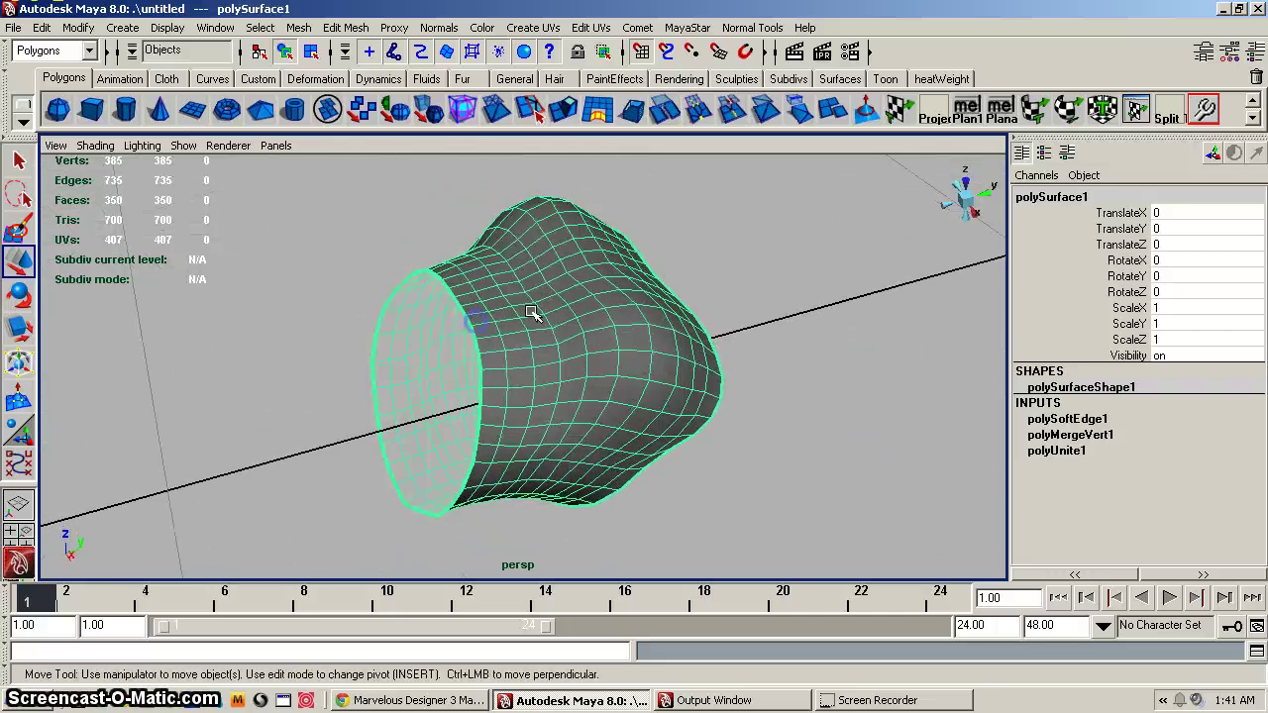
right_click_drag(532, 311, 337, 310, "alt")
middle_click_drag(337, 310, 431, 277, "alt")
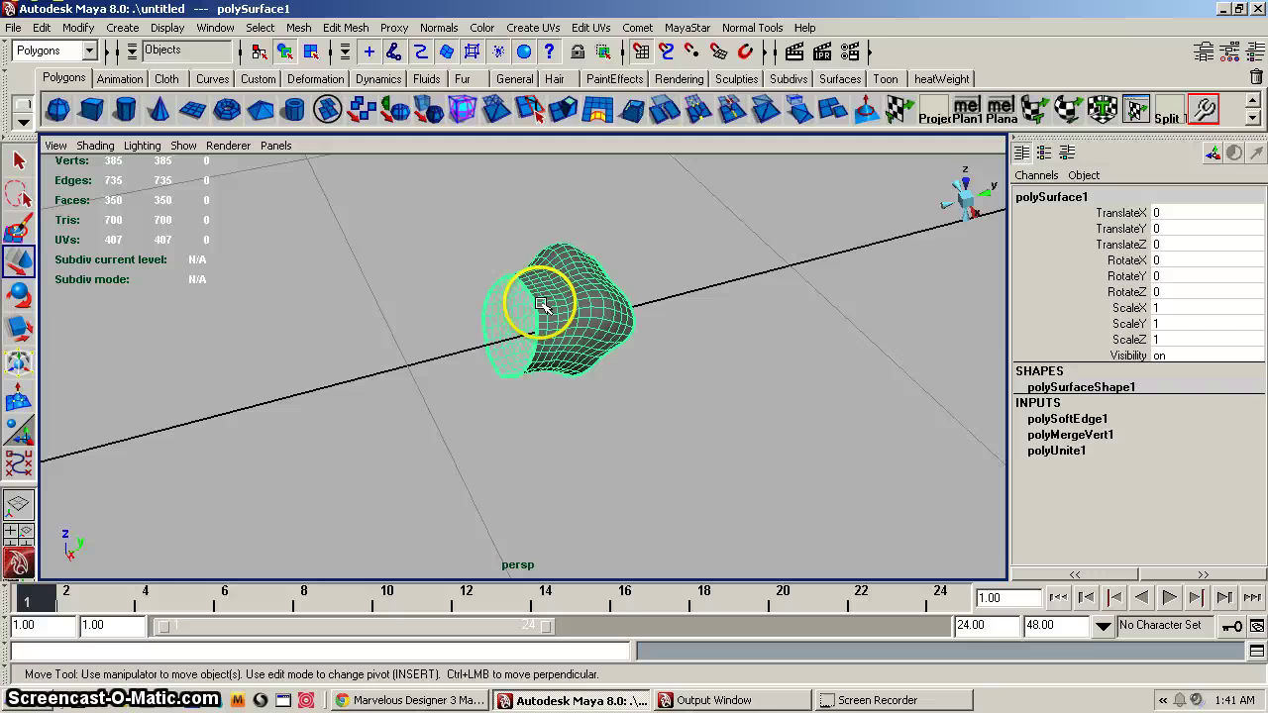
right_click_drag(541, 304, 682, 281, "alt")
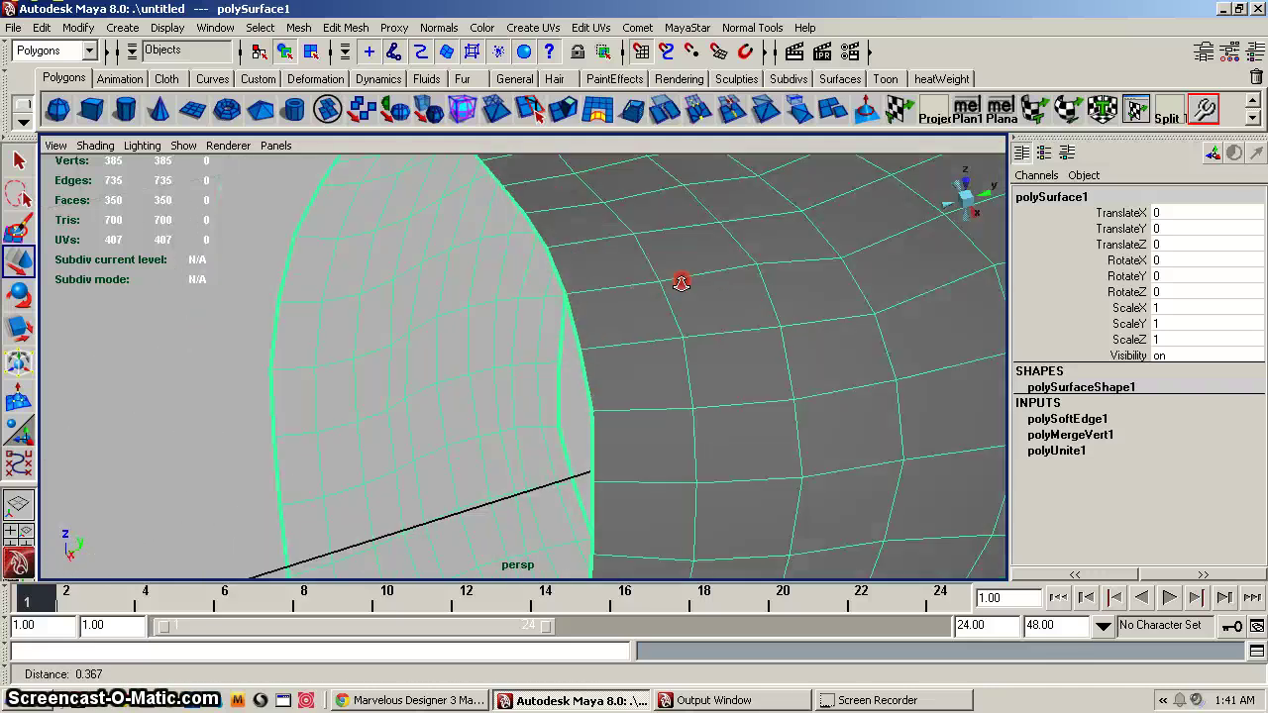
key("f")
mouse_move(611, 311)
left_mouse_down("alt")
mouse_move(428, 251)
mouse_move(524, 148)
mouse_move(481, 248)
mouse_move(615, 309)
left_mouse_up("alt")
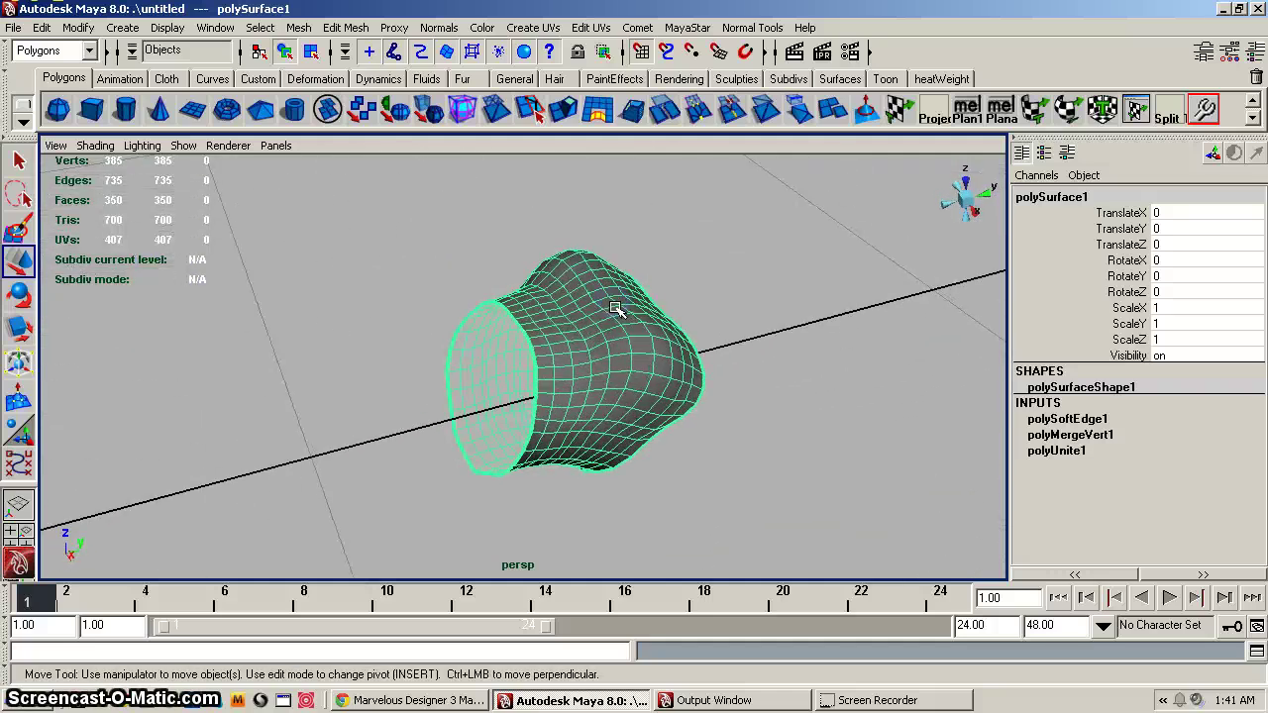